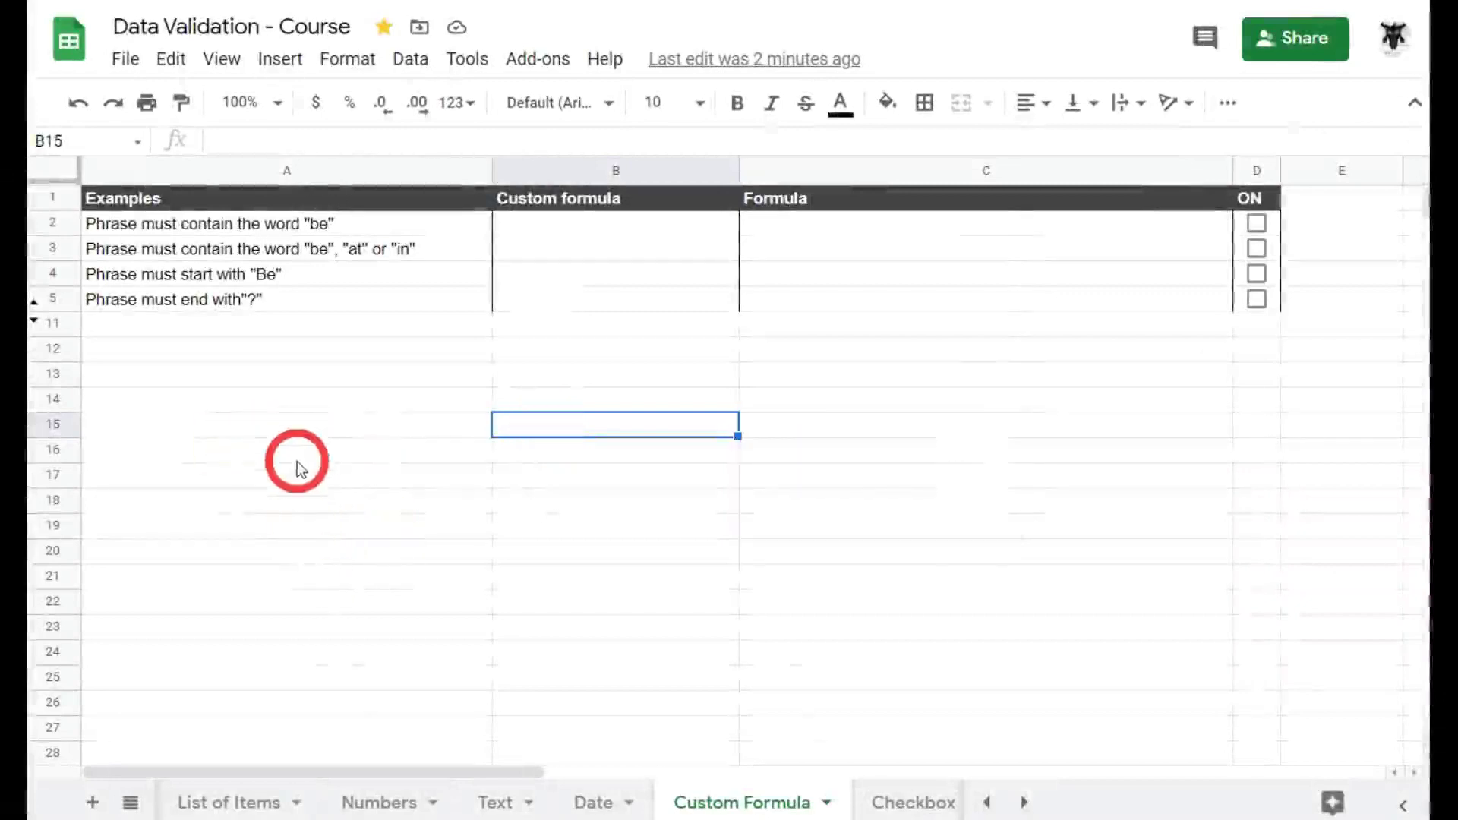
Give cell A15 a Custom formula validation rule of =ISODD(A1)
{"action": "left_click", "coordinate": [382, 432]}
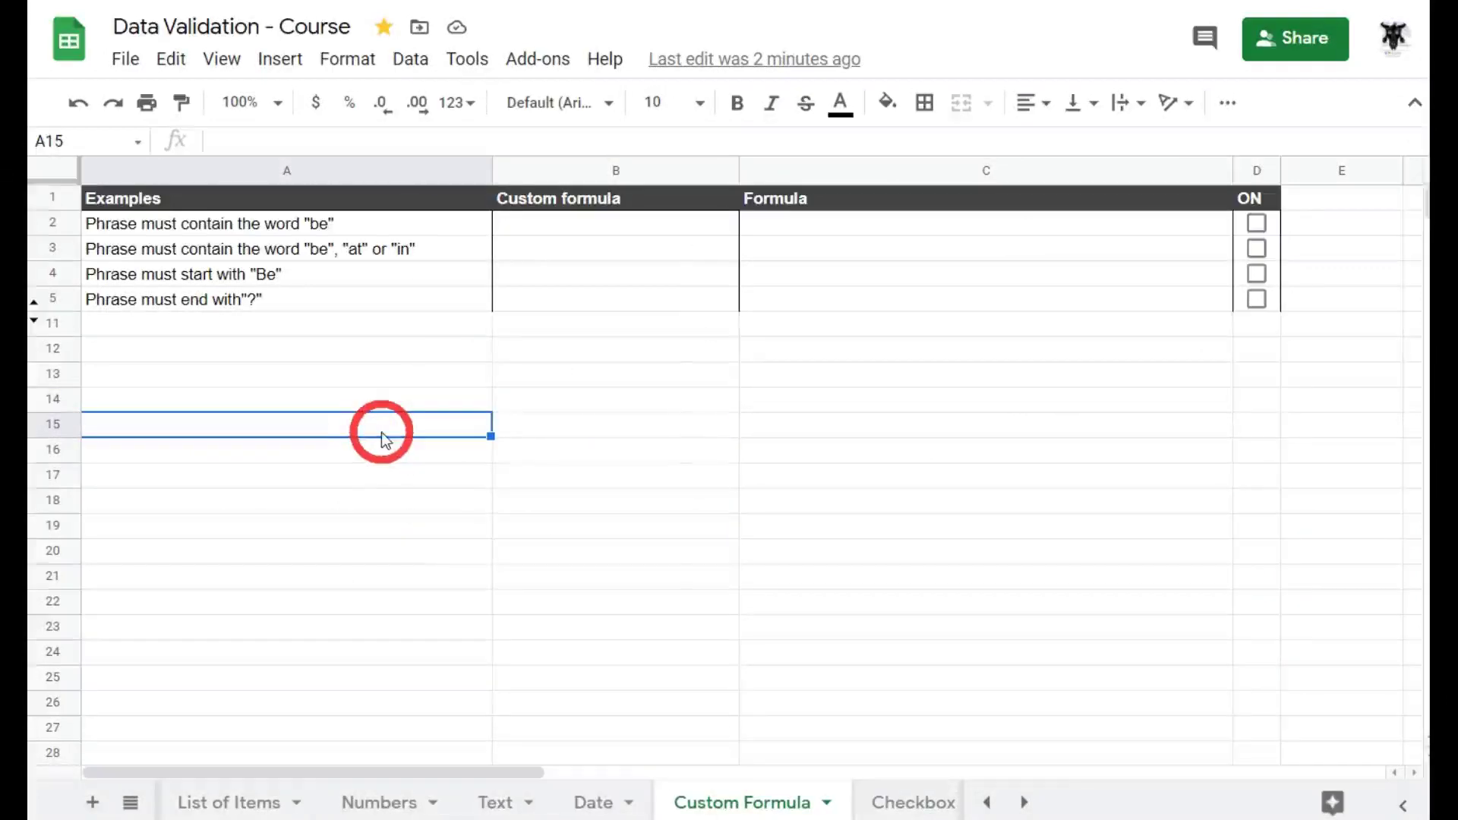
{"action": "right_click", "coordinate": [381, 431]}
{"action": "scroll", "coordinate": [473, 414], "scroll_direction": "down", "scroll_amount": 2}
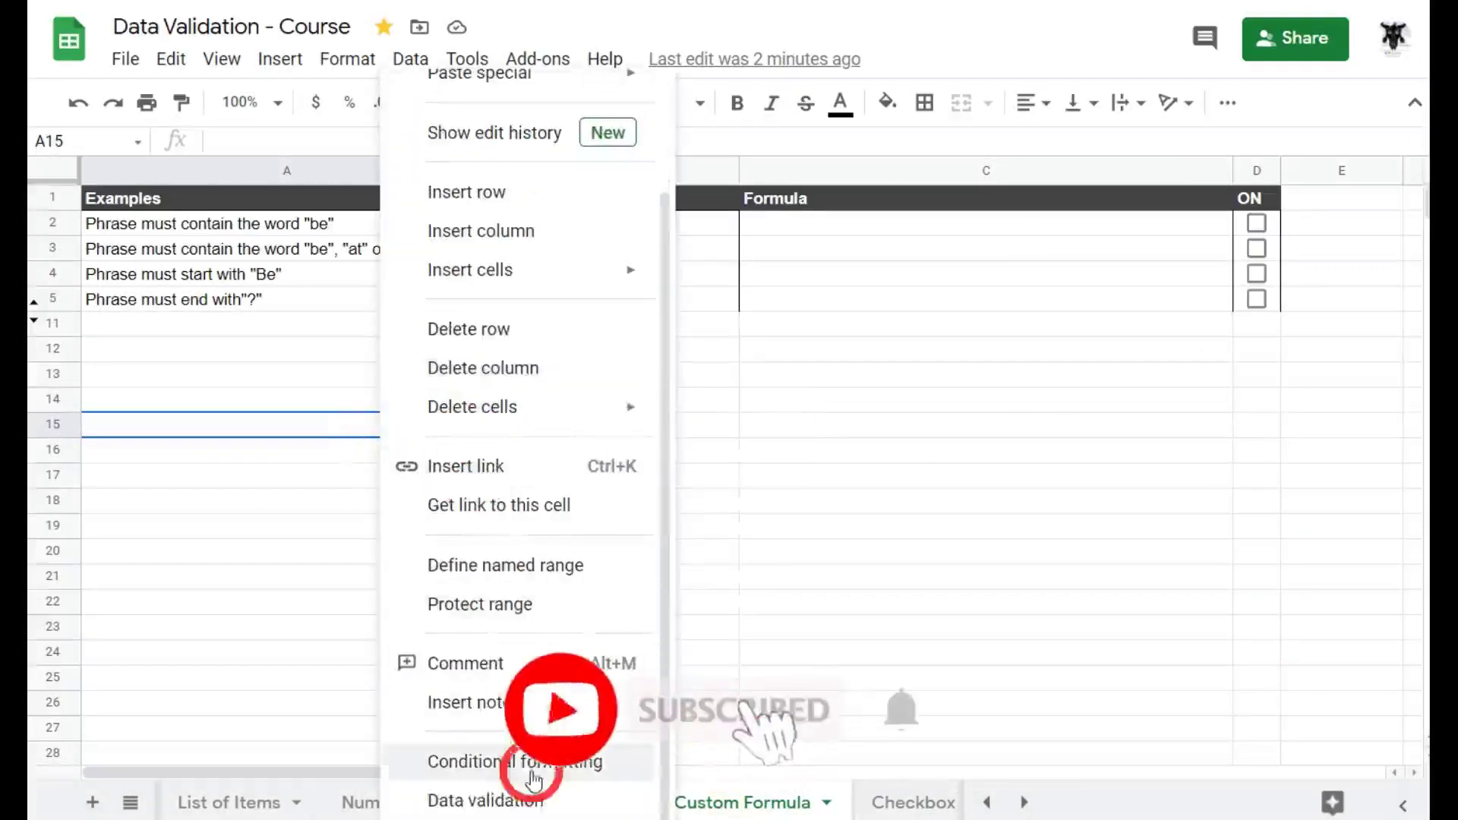
{"action": "left_click", "coordinate": [531, 799]}
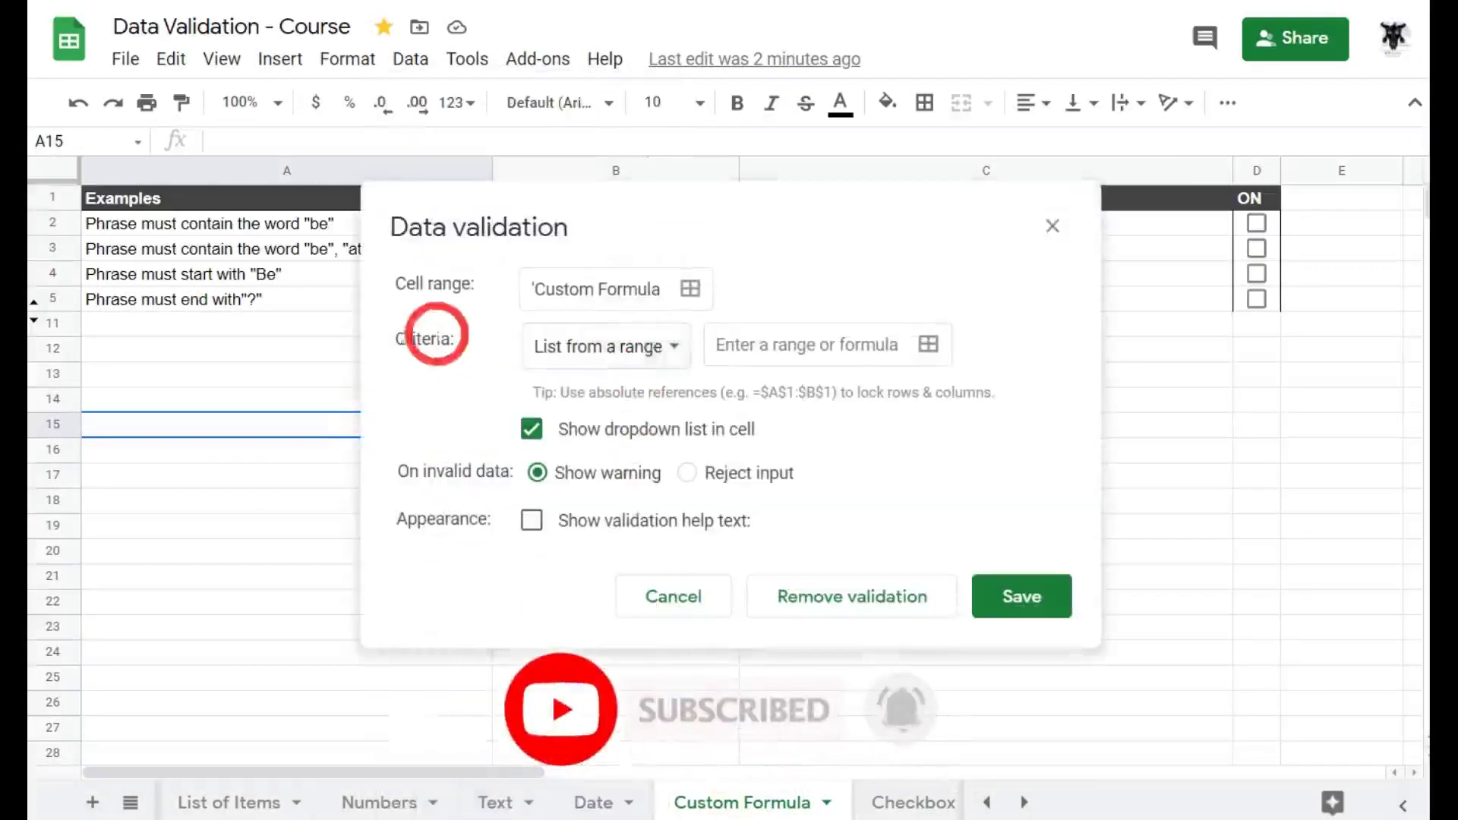
{"action": "left_click", "coordinate": [674, 345]}
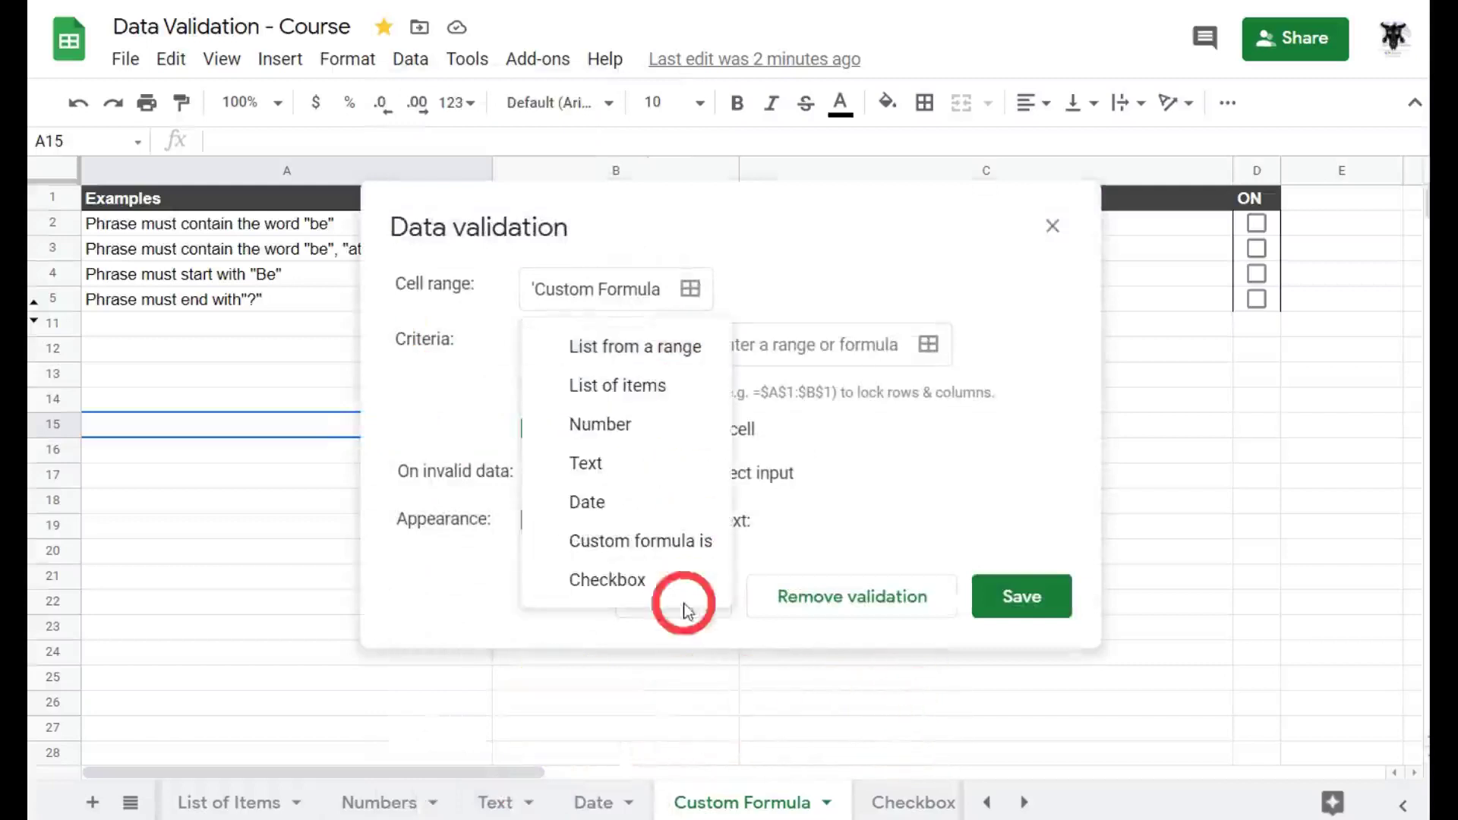
{"action": "left_click", "coordinate": [683, 540]}
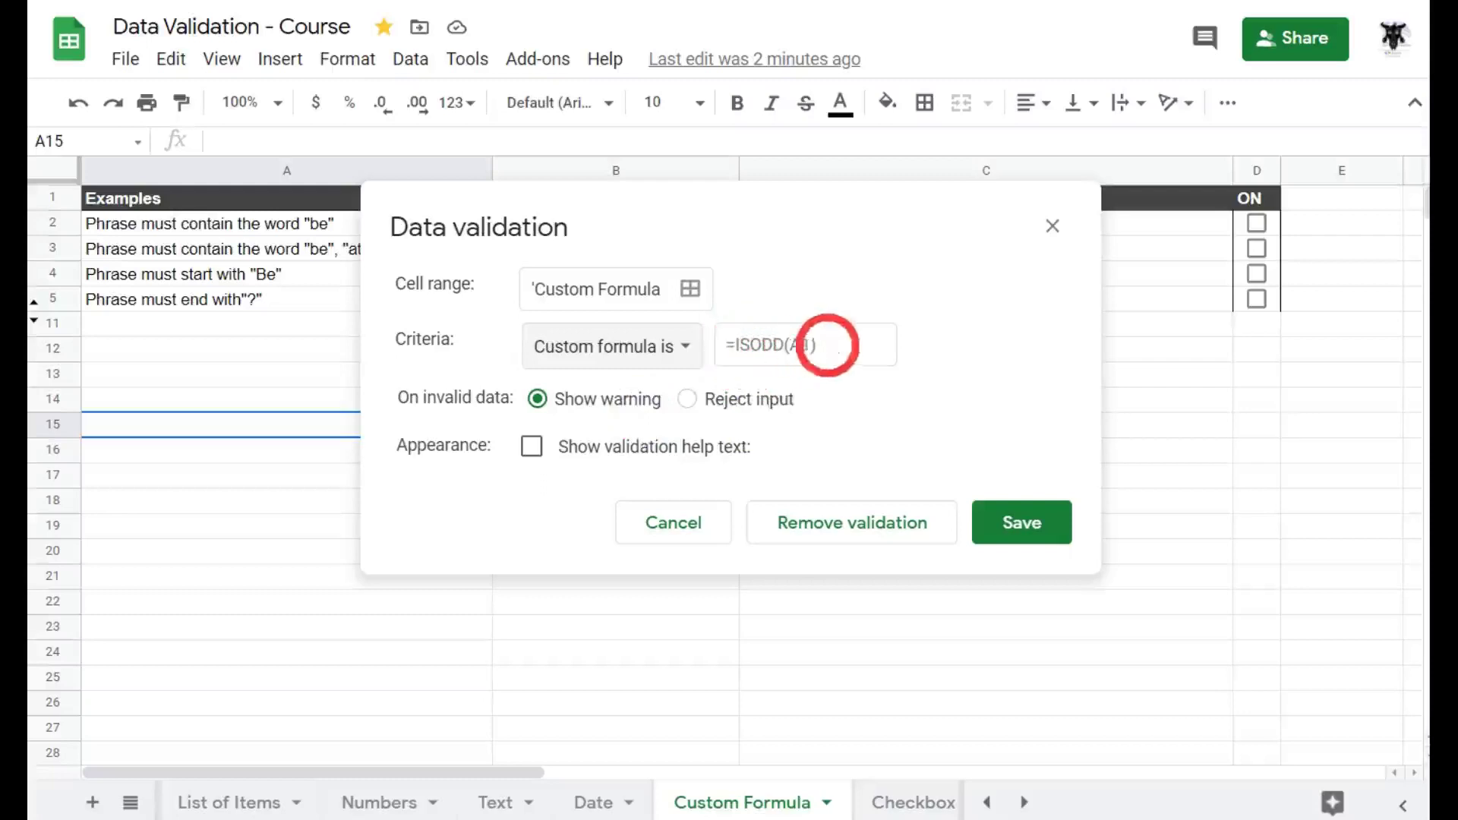
{"action": "left_click", "coordinate": [829, 347]}
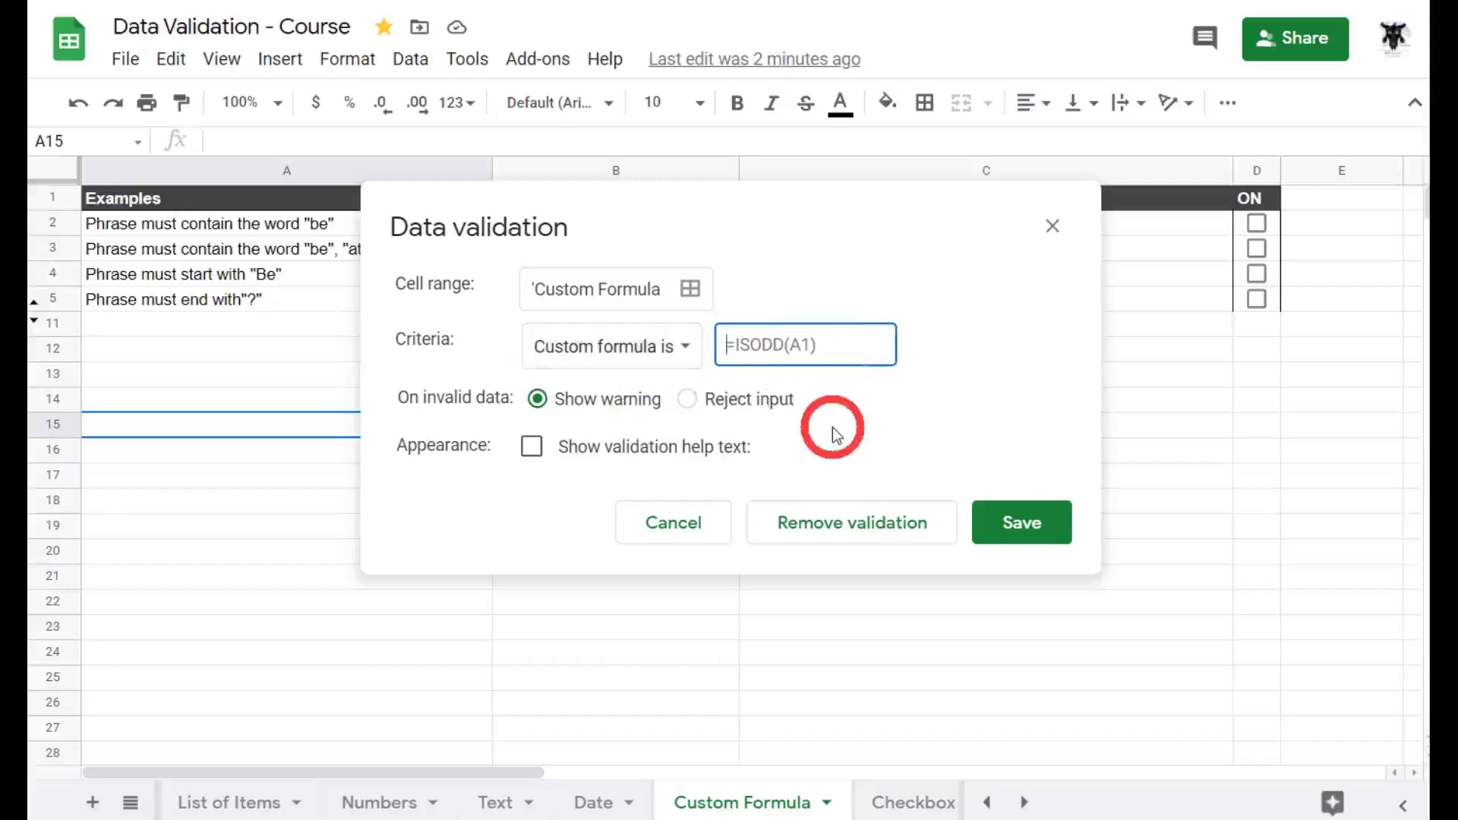
{"action": "type", "text": "=ISODD(A1)"}
Make the rule reject invalid input, set help text 'Number is odd', and save it
{"action": "left_click", "coordinate": [687, 399]}
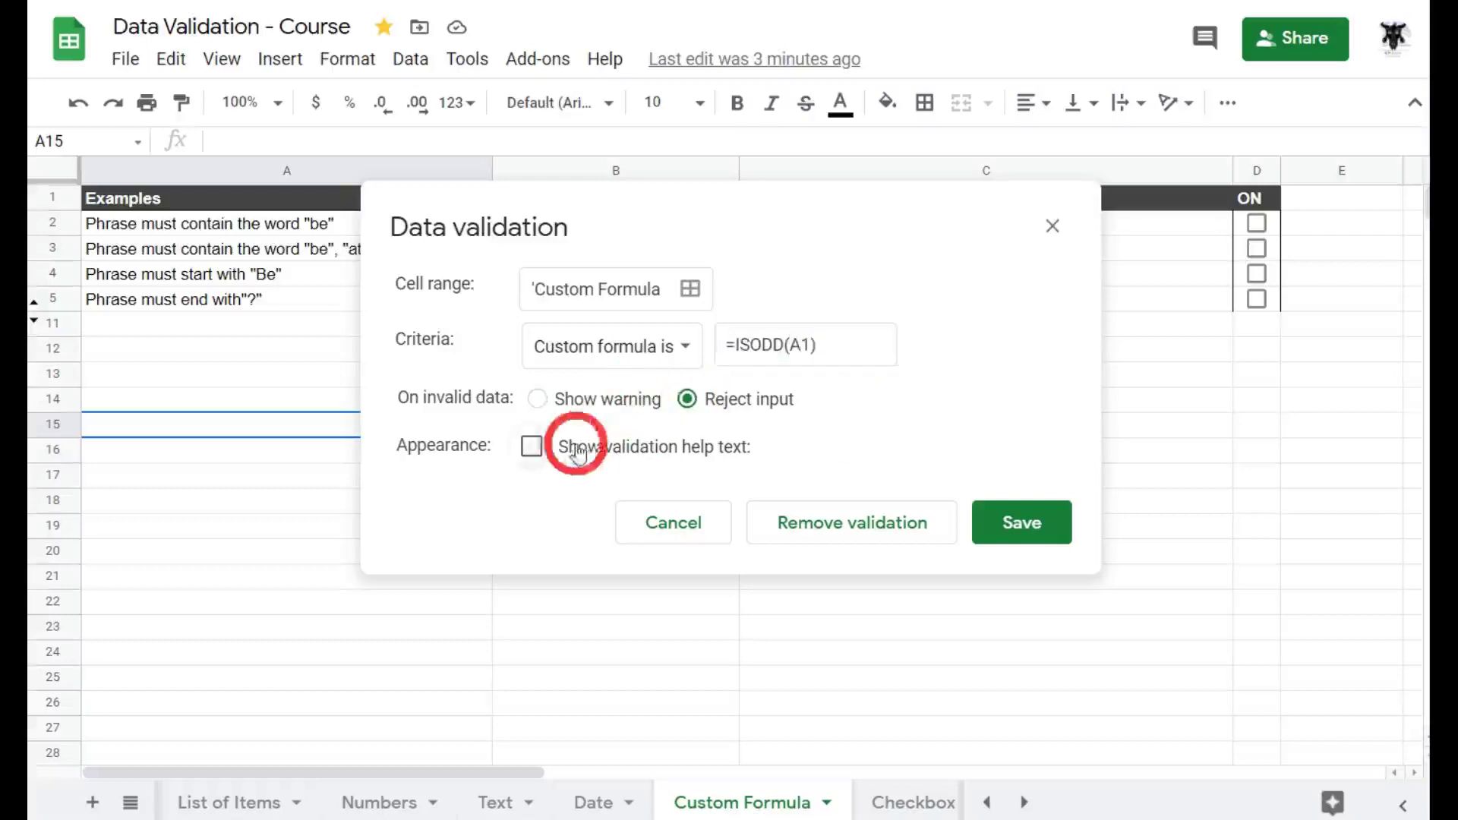
{"action": "left_click", "coordinate": [531, 446]}
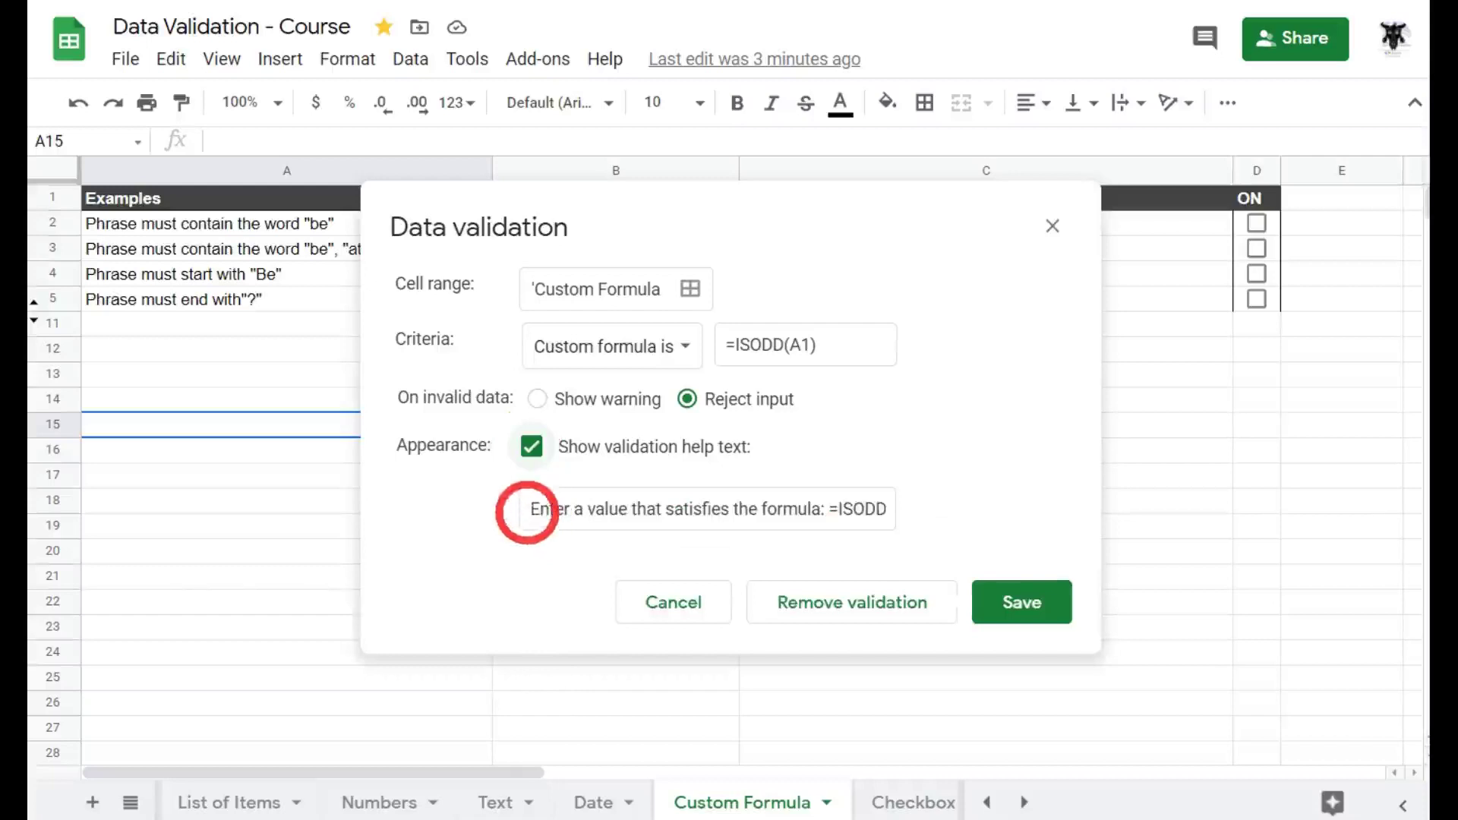
{"action": "left_click_drag", "start_coordinate": [527, 510], "coordinate": [1120, 518]}
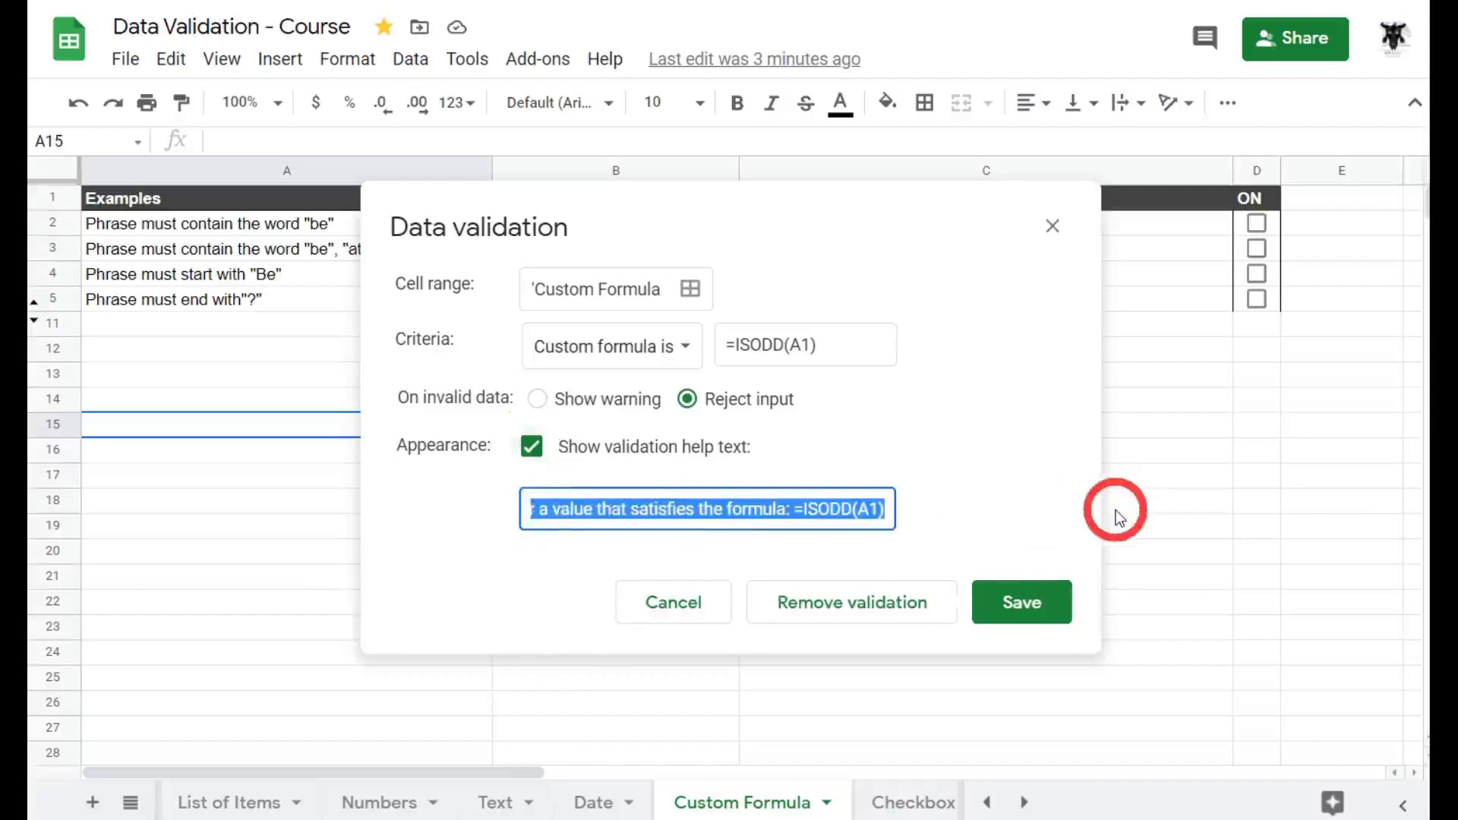
{"action": "type", "text": "Numb"}
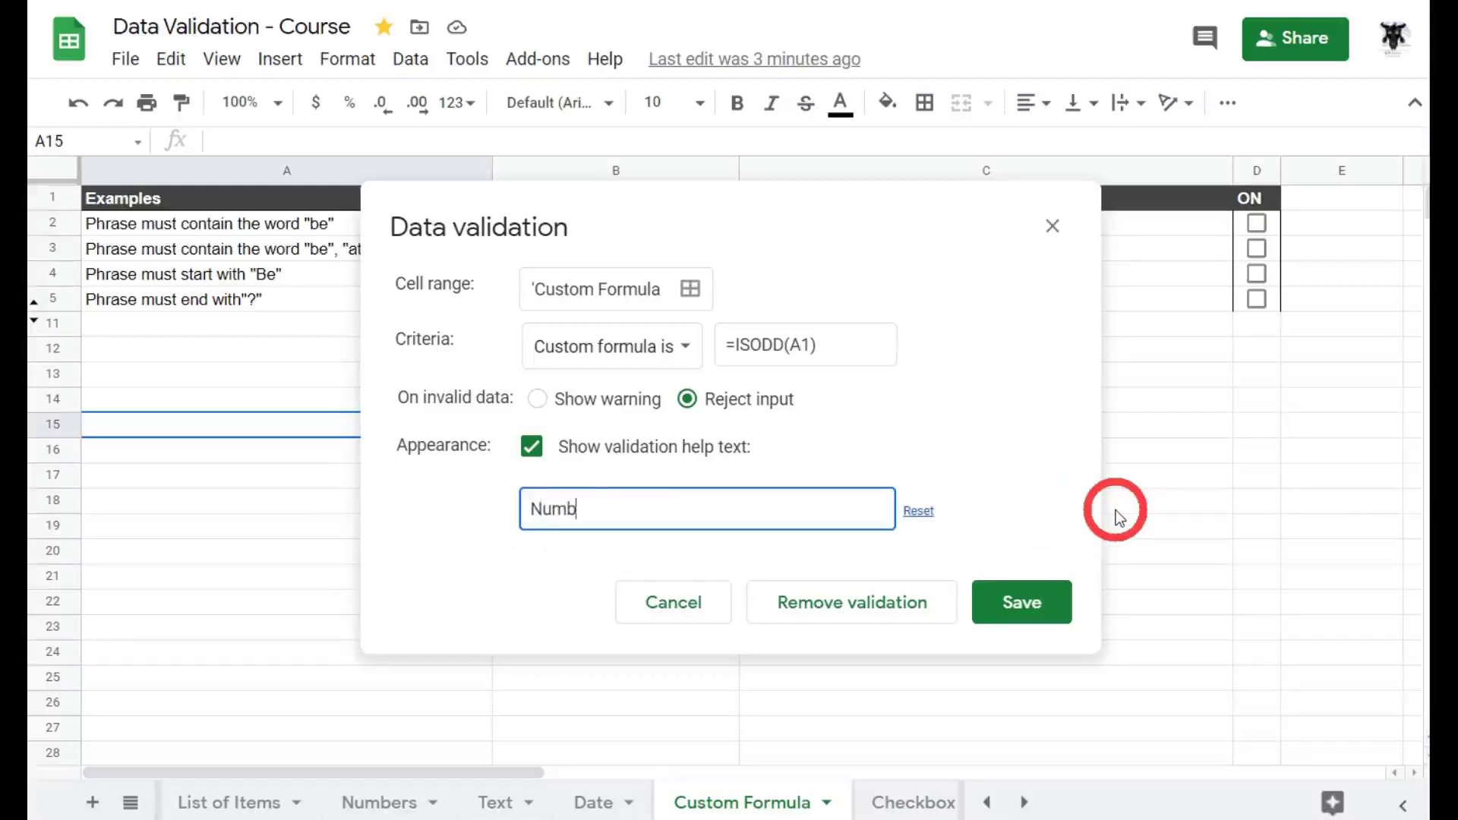
{"action": "type", "text": "er is odd."}
{"action": "left_click", "coordinate": [1018, 600]}
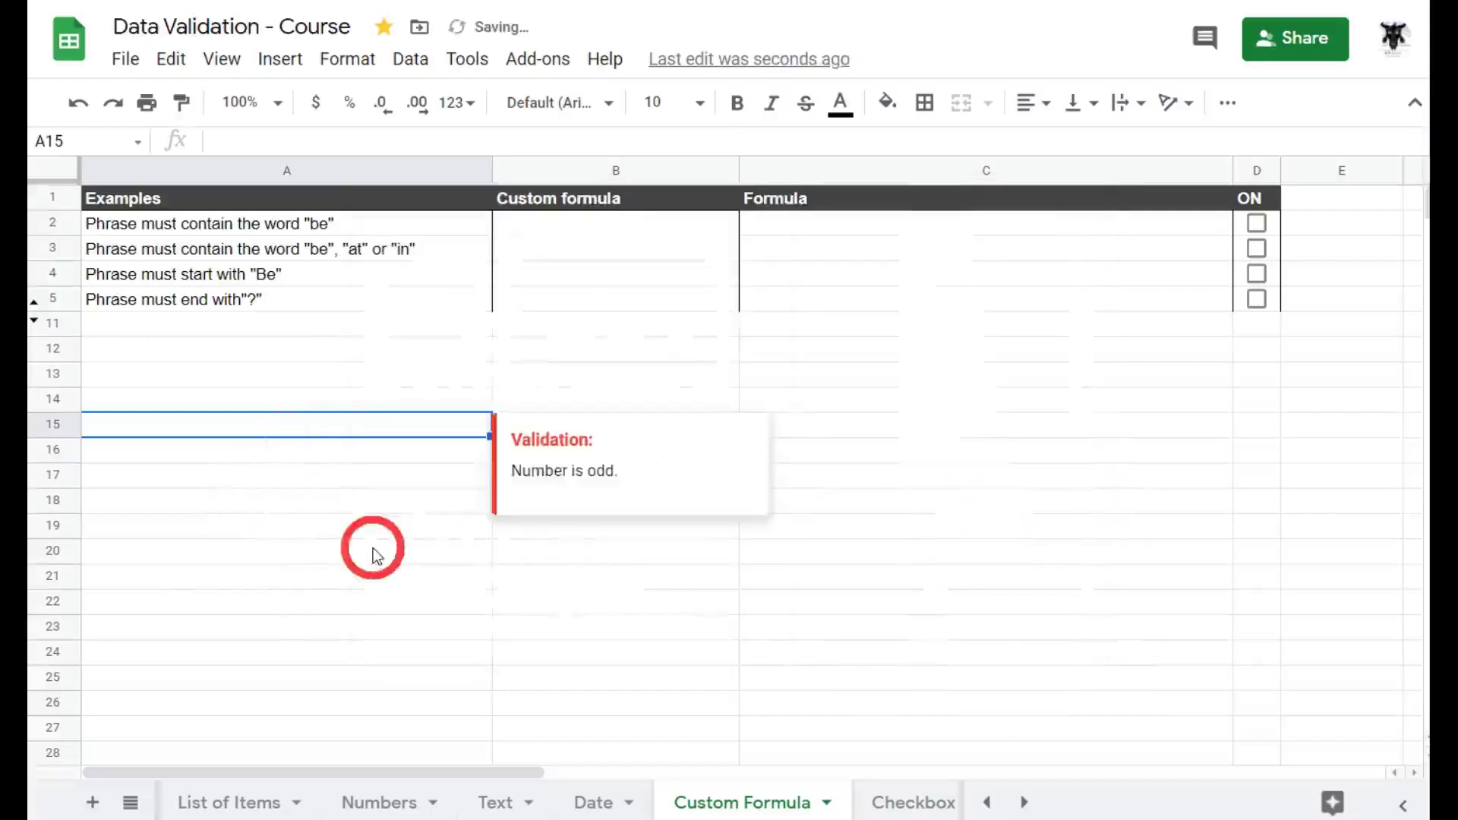
Enter 1 in A15 and dismiss the rejection warning
{"action": "type", "text": "1"}
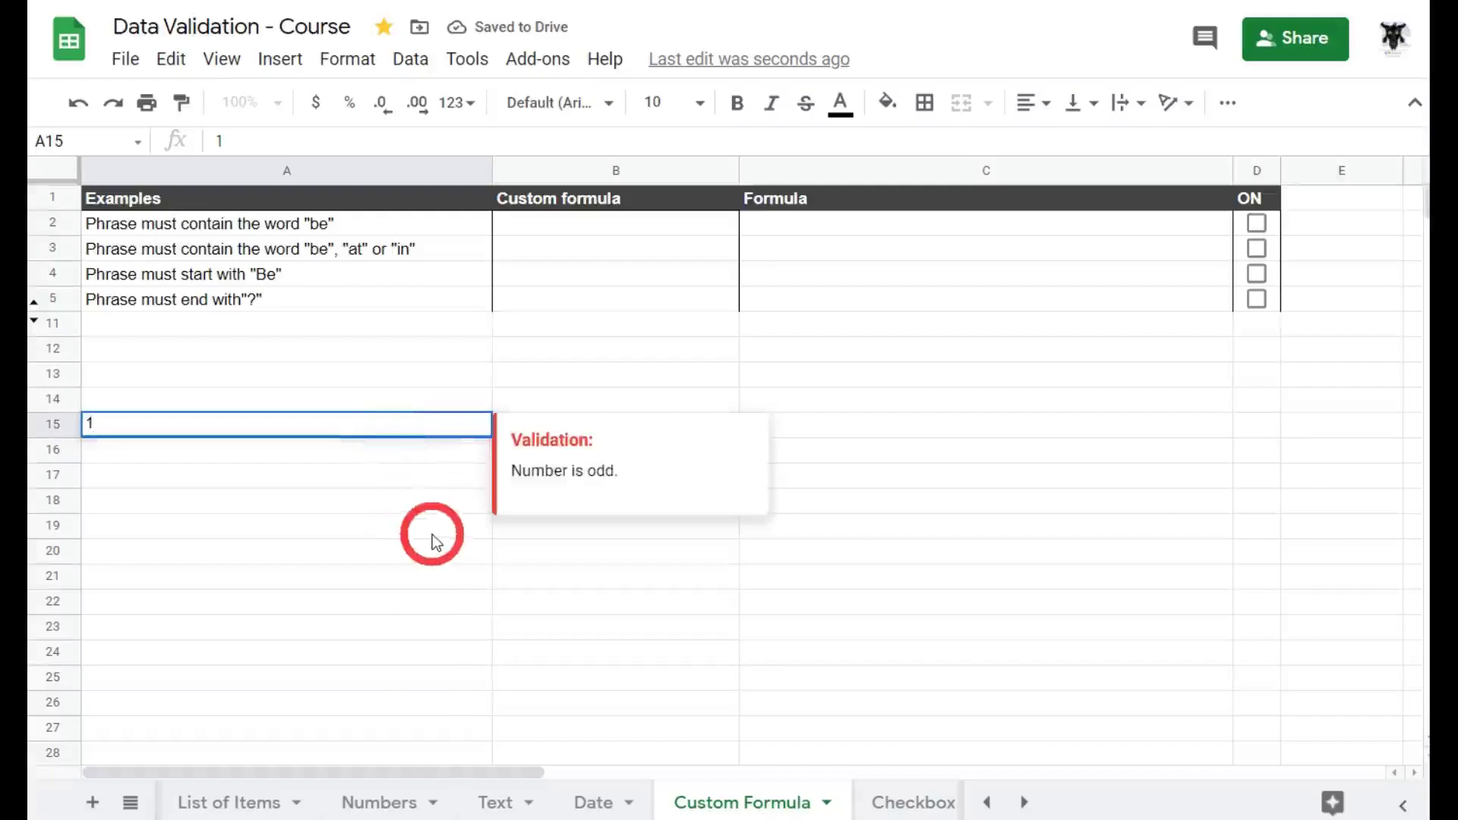
{"action": "key", "text": "Return"}
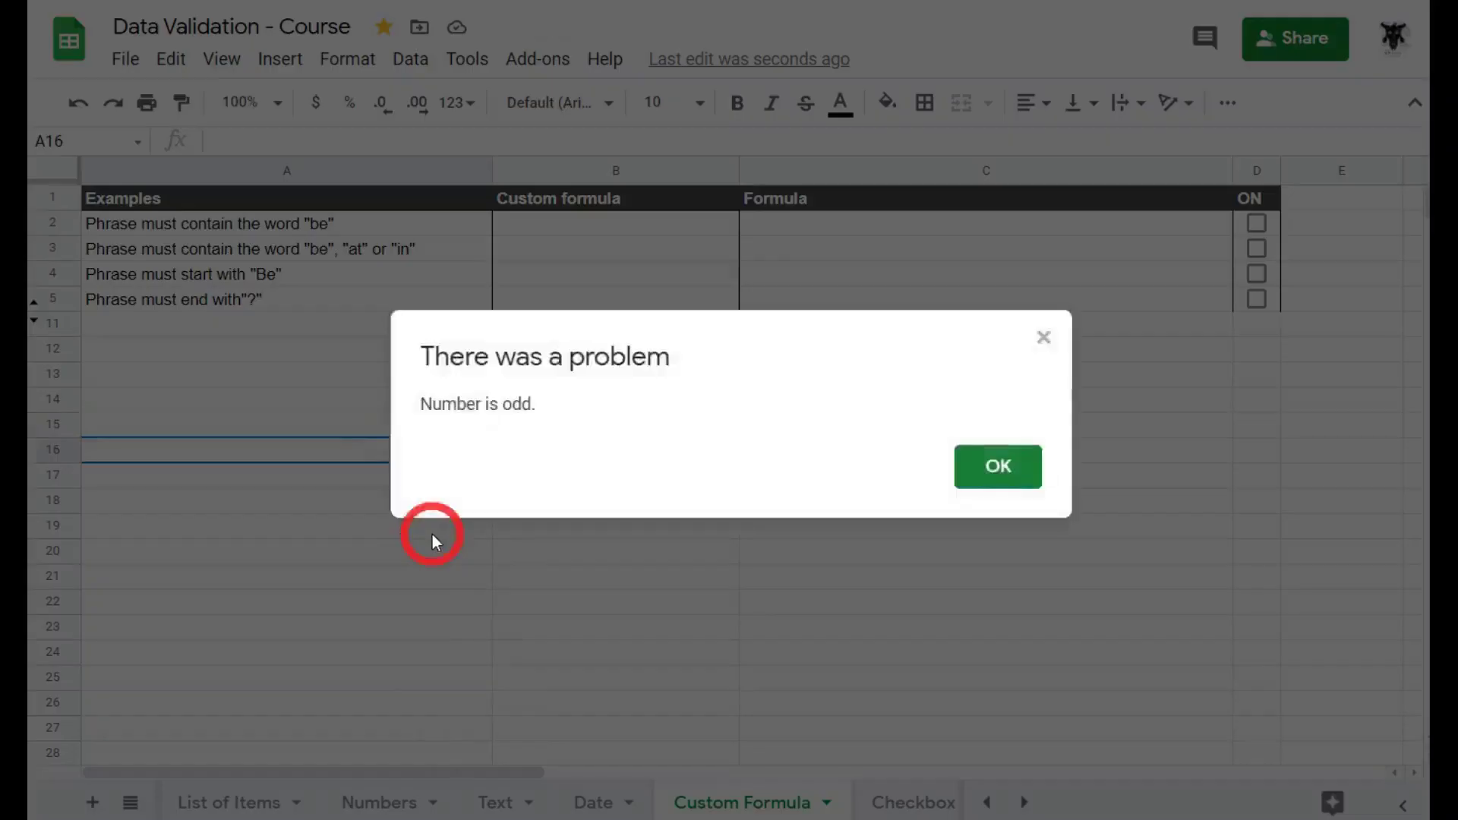
{"action": "left_click", "coordinate": [996, 468]}
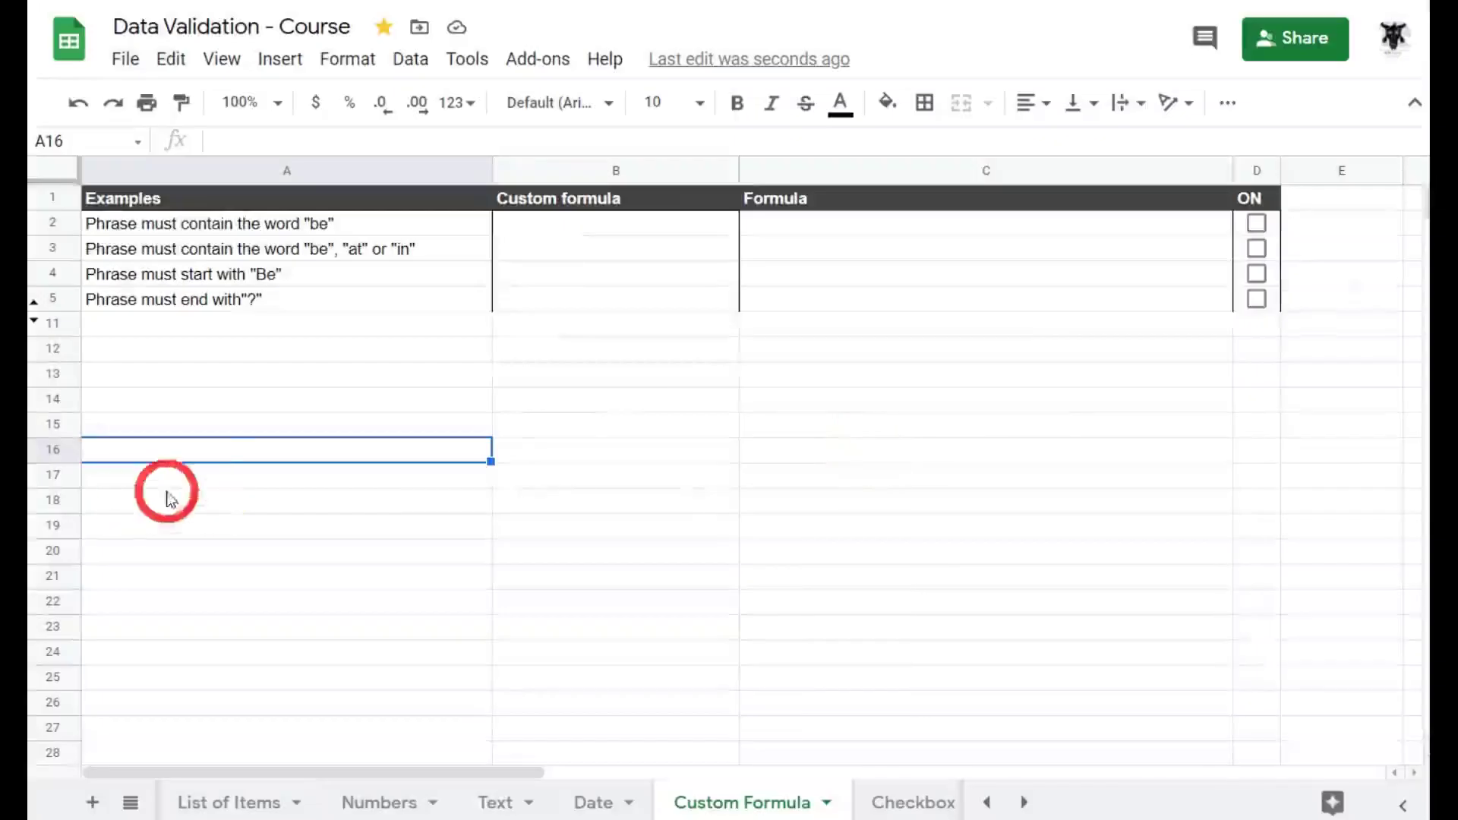
Correct A15's validation formula to =ISODD(A15) and save the rule
{"action": "left_click", "coordinate": [204, 430]}
{"action": "right_click", "coordinate": [253, 423]}
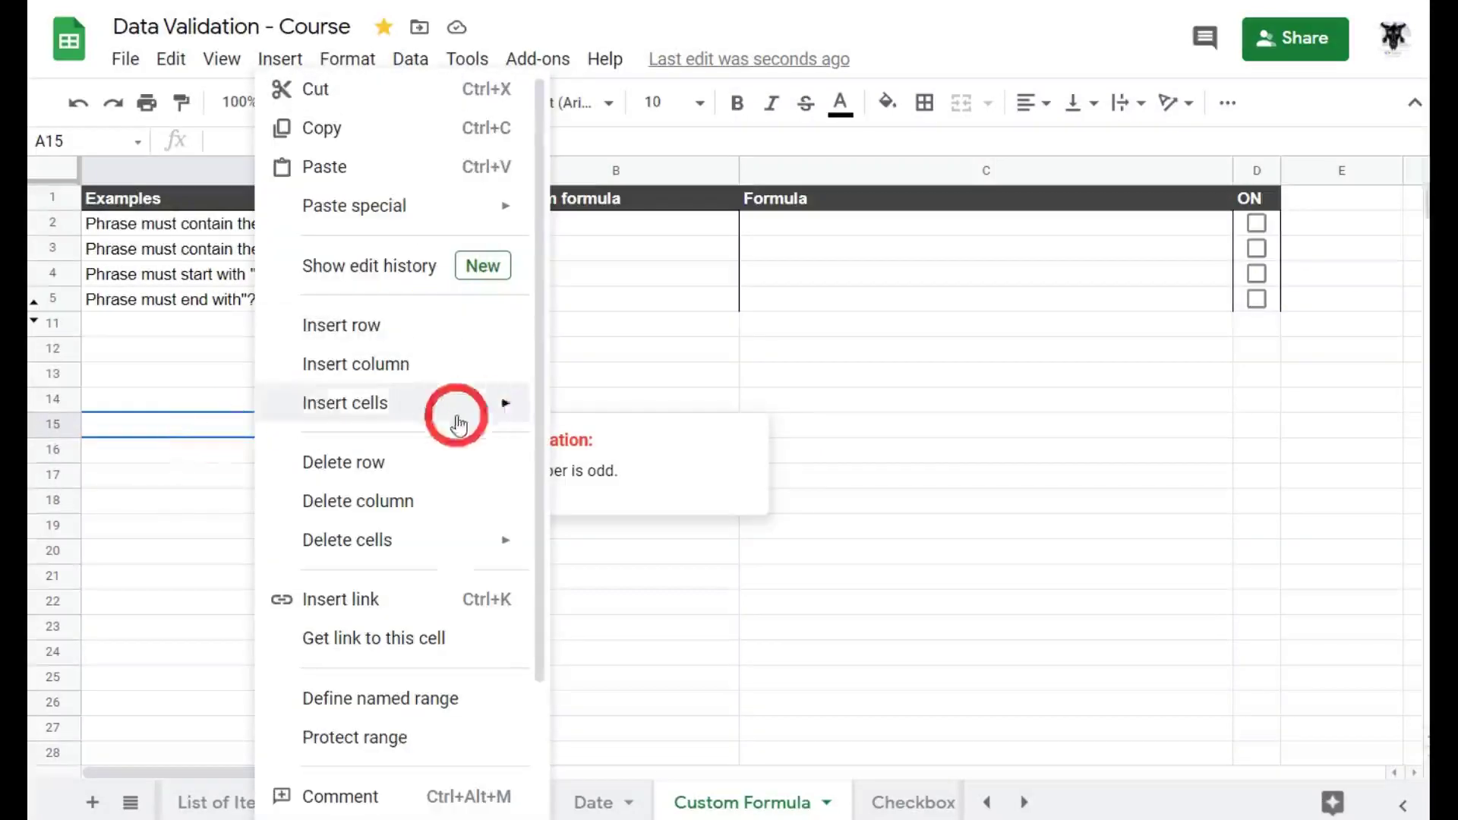
{"action": "scroll", "coordinate": [393, 805], "scroll_direction": "down", "scroll_amount": 2}
{"action": "left_click", "coordinate": [393, 805]}
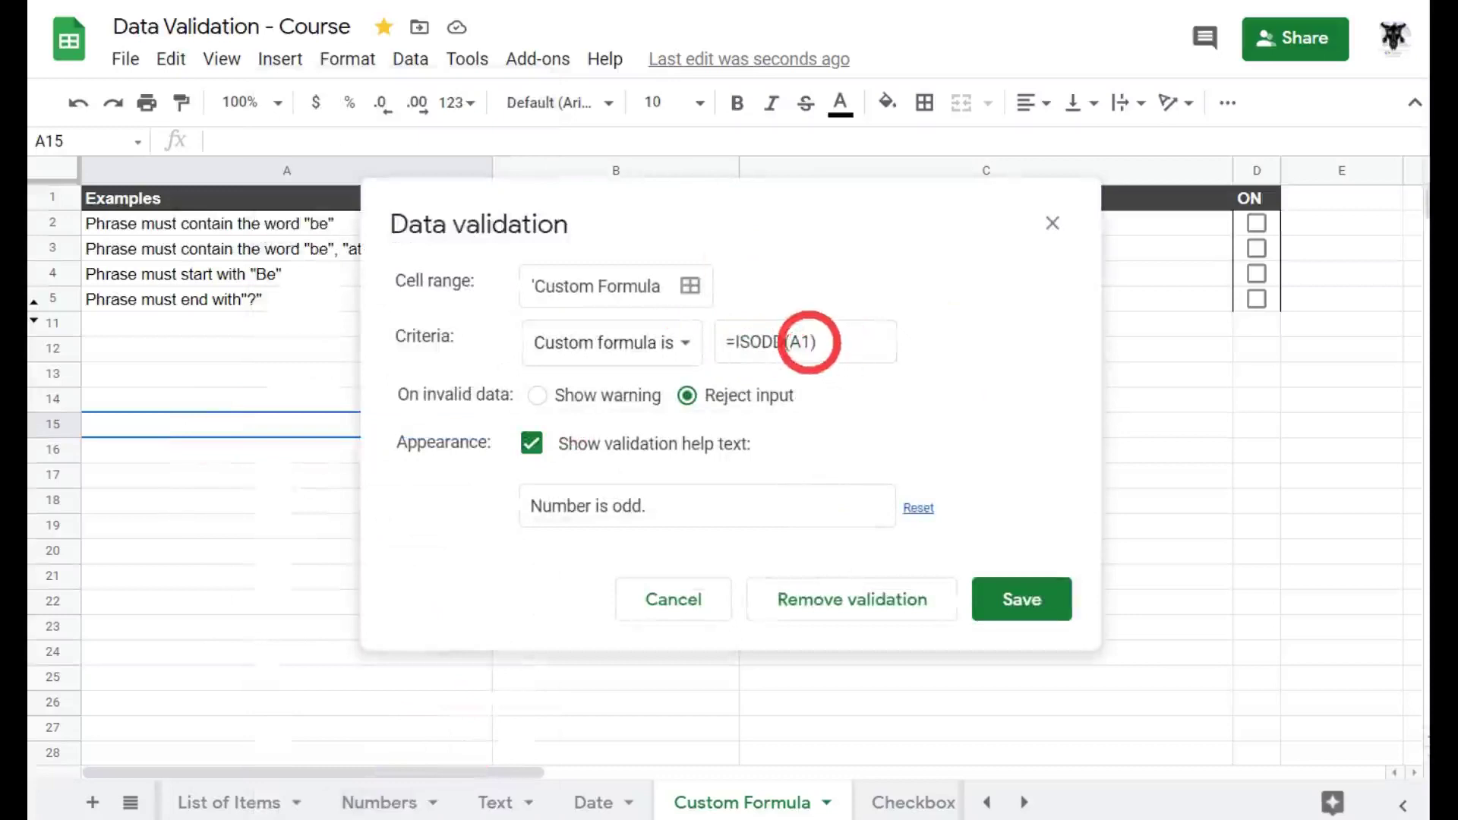
{"action": "left_click_drag", "start_coordinate": [810, 342], "coordinate": [790, 348]}
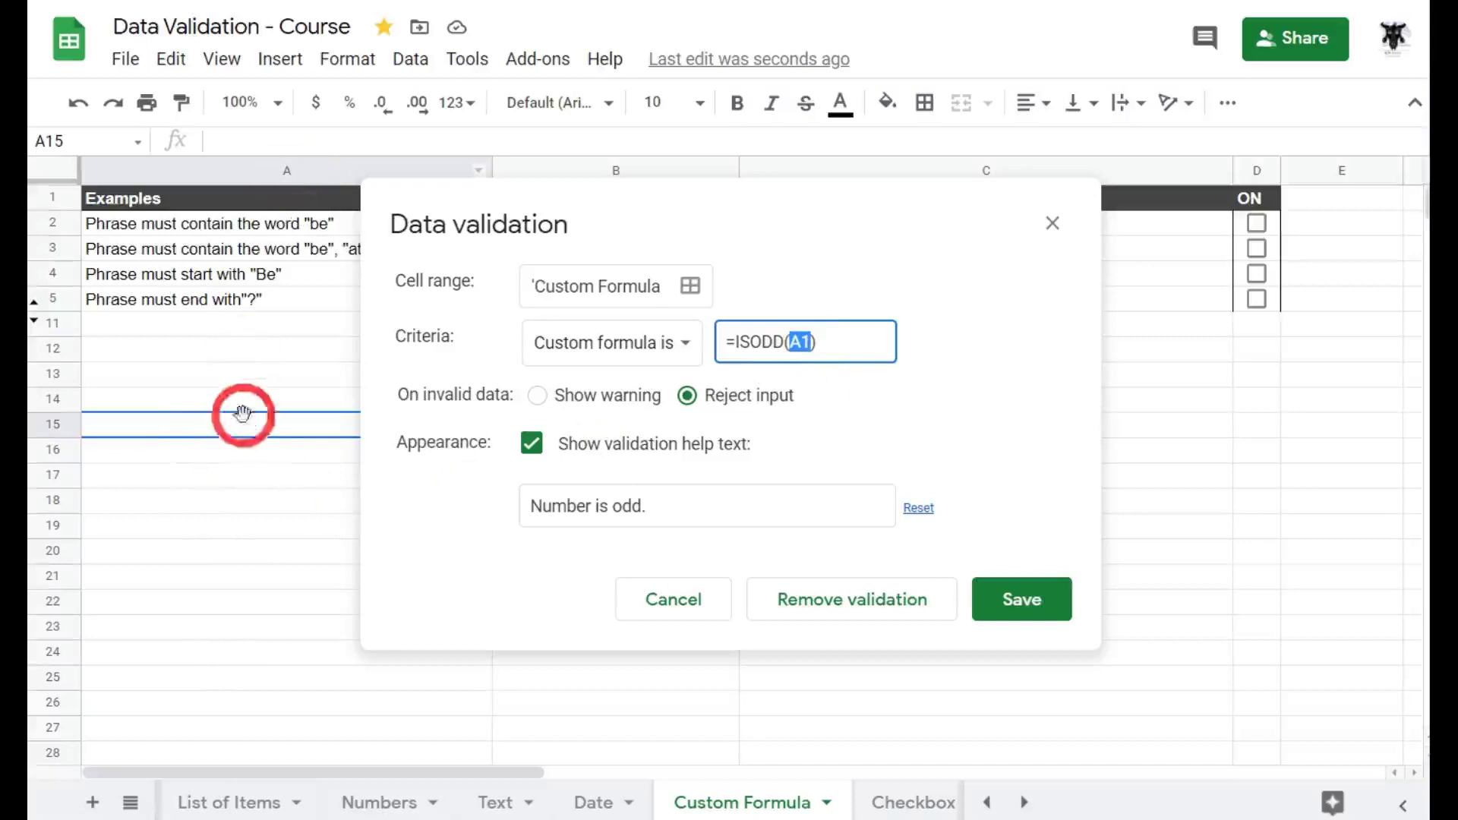
{"action": "left_click", "coordinate": [796, 342]}
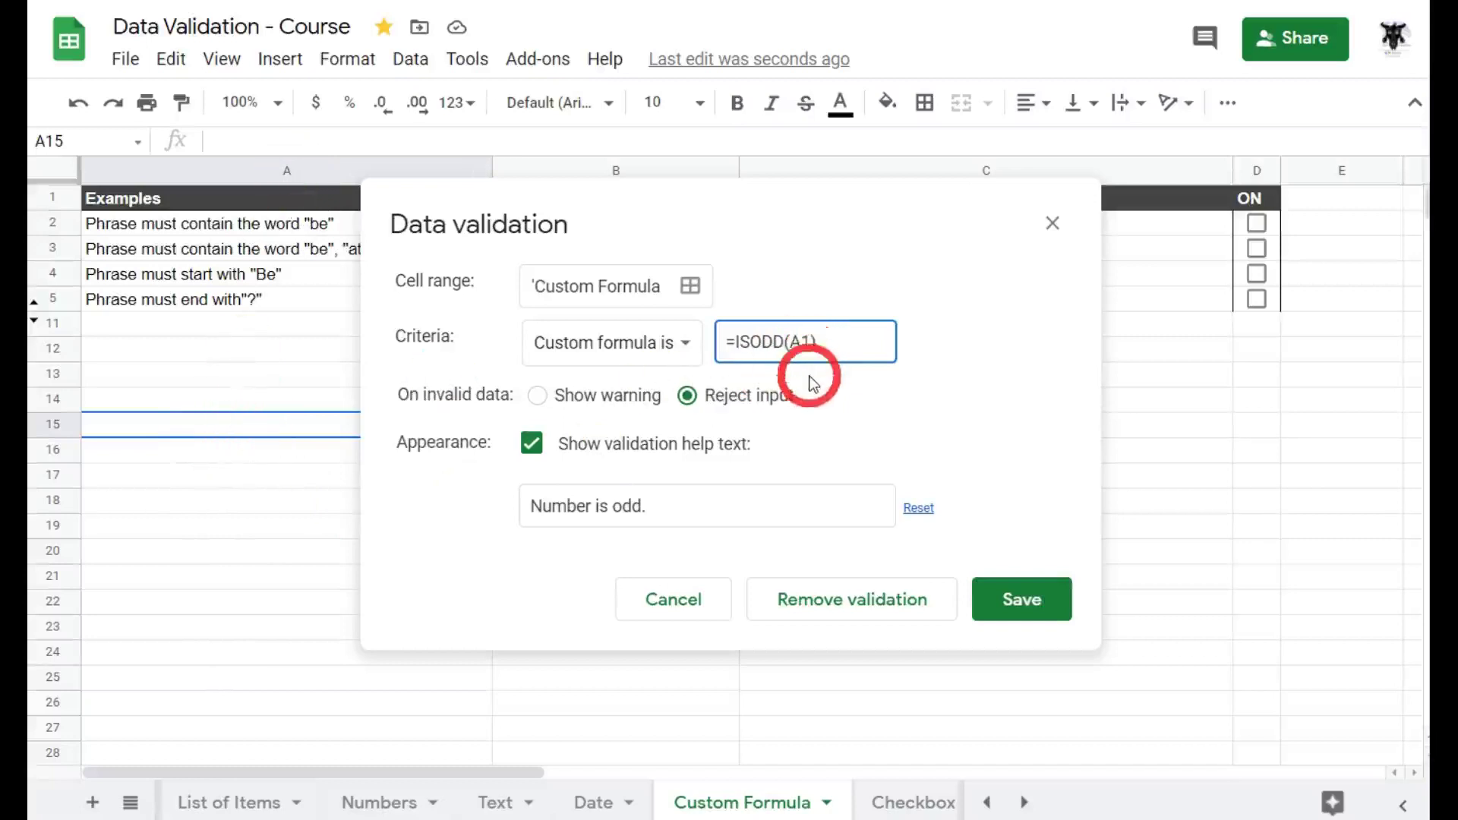
{"action": "type", "text": "5"}
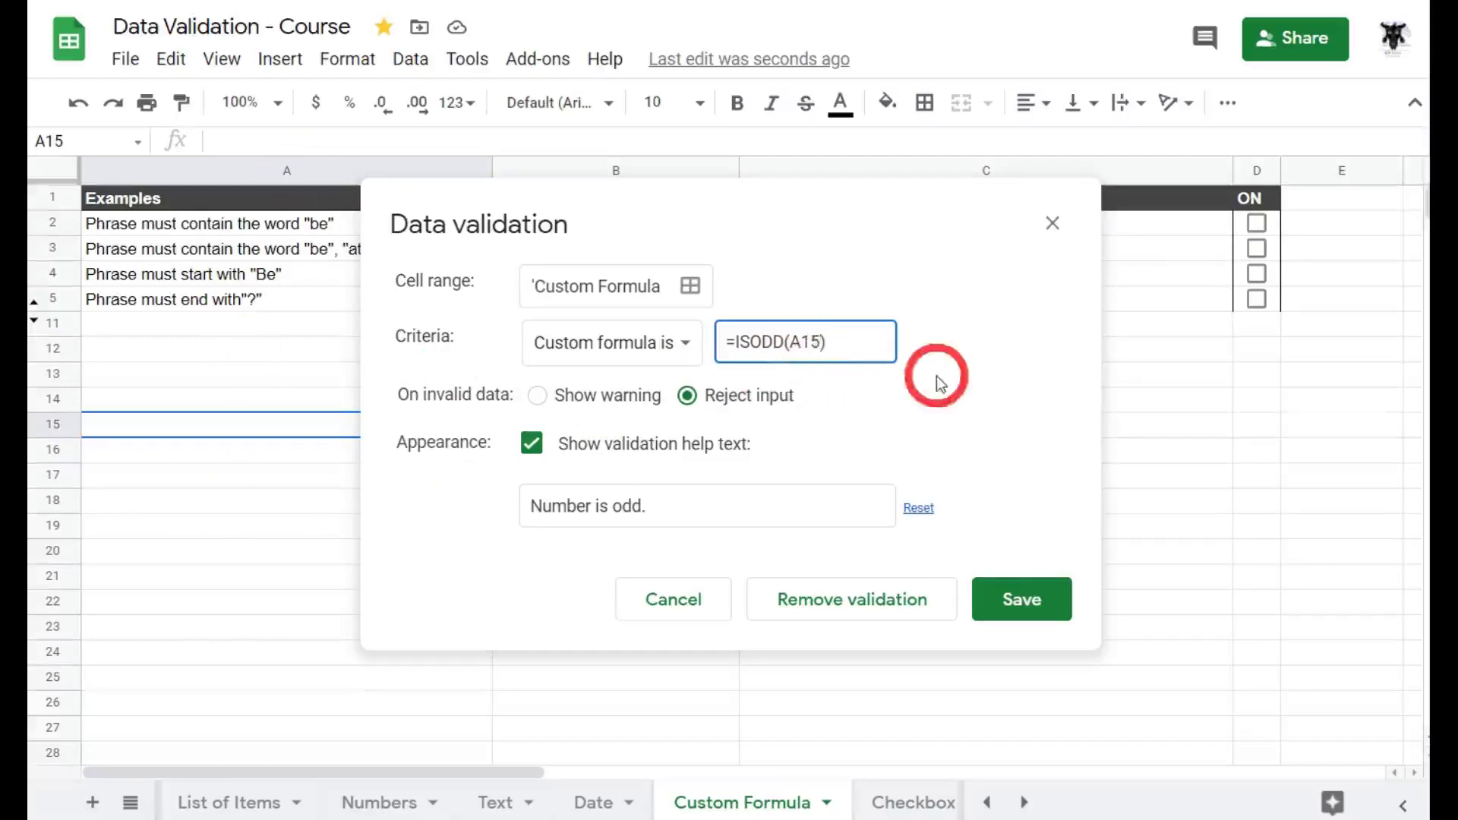
{"action": "left_click", "coordinate": [937, 376]}
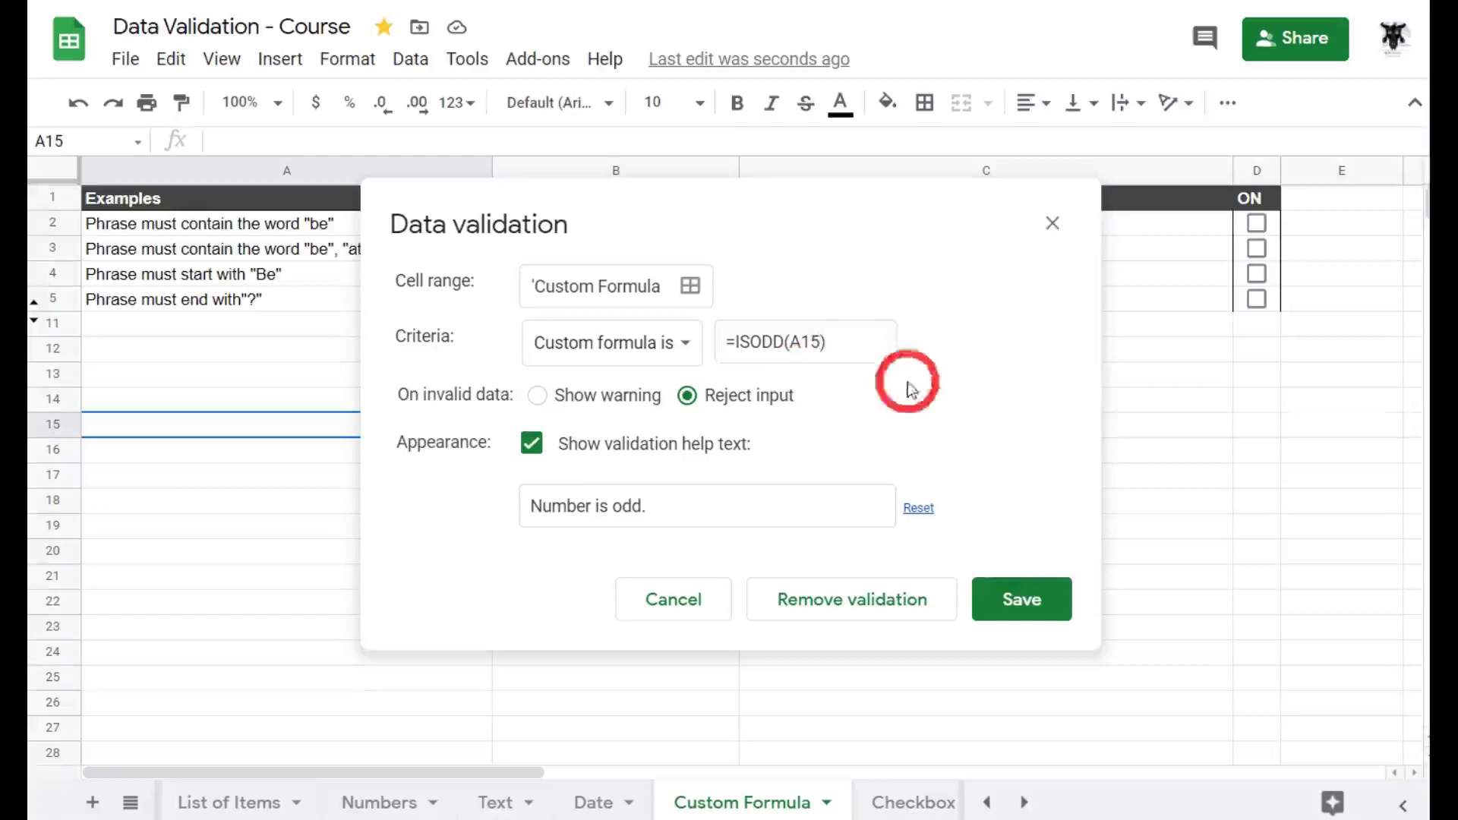
{"action": "left_click", "coordinate": [1042, 605]}
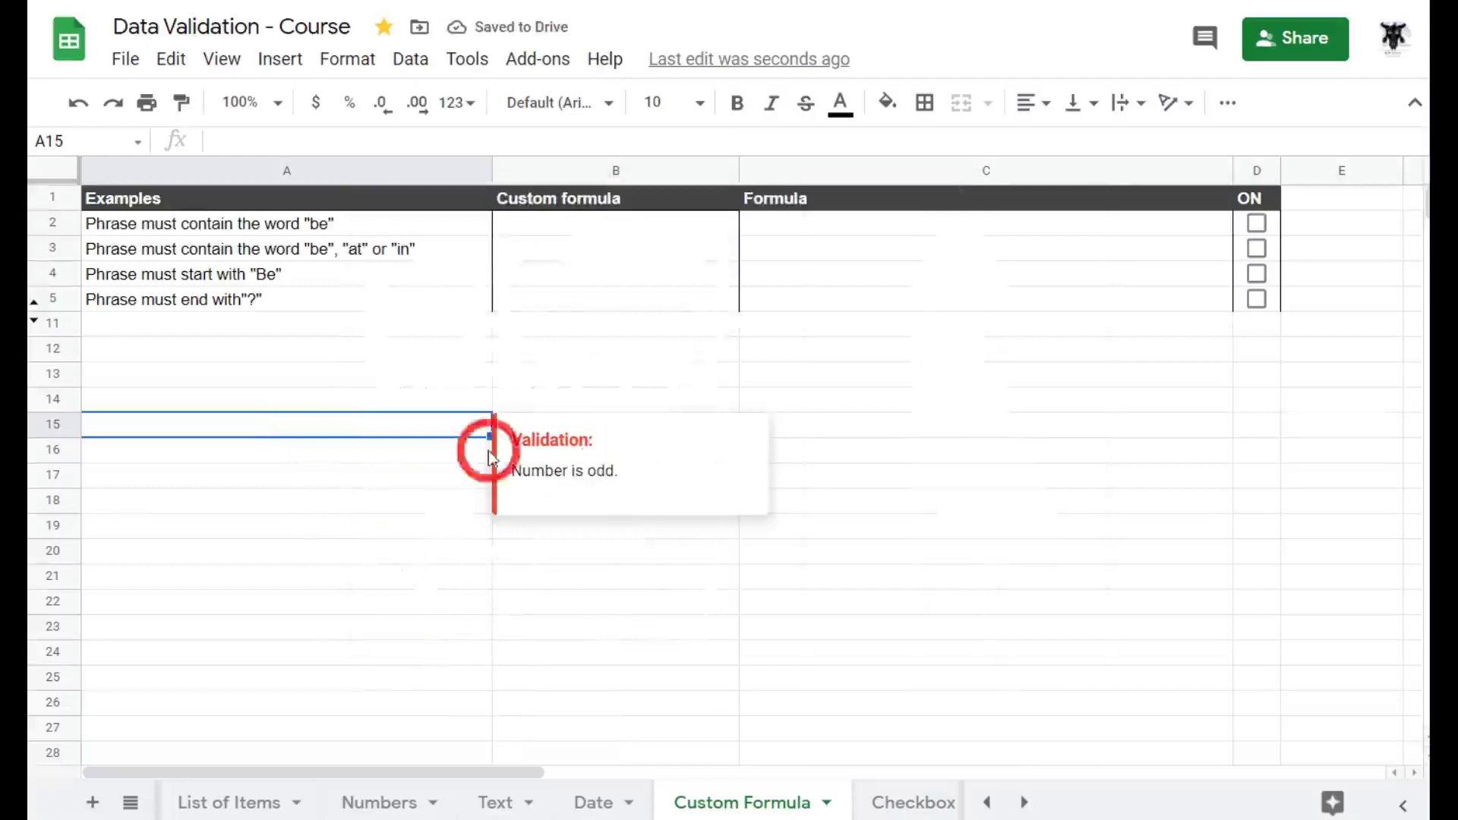
Test A15 with 1 (accepted) and 2 (rejected)
{"action": "type", "text": "1"}
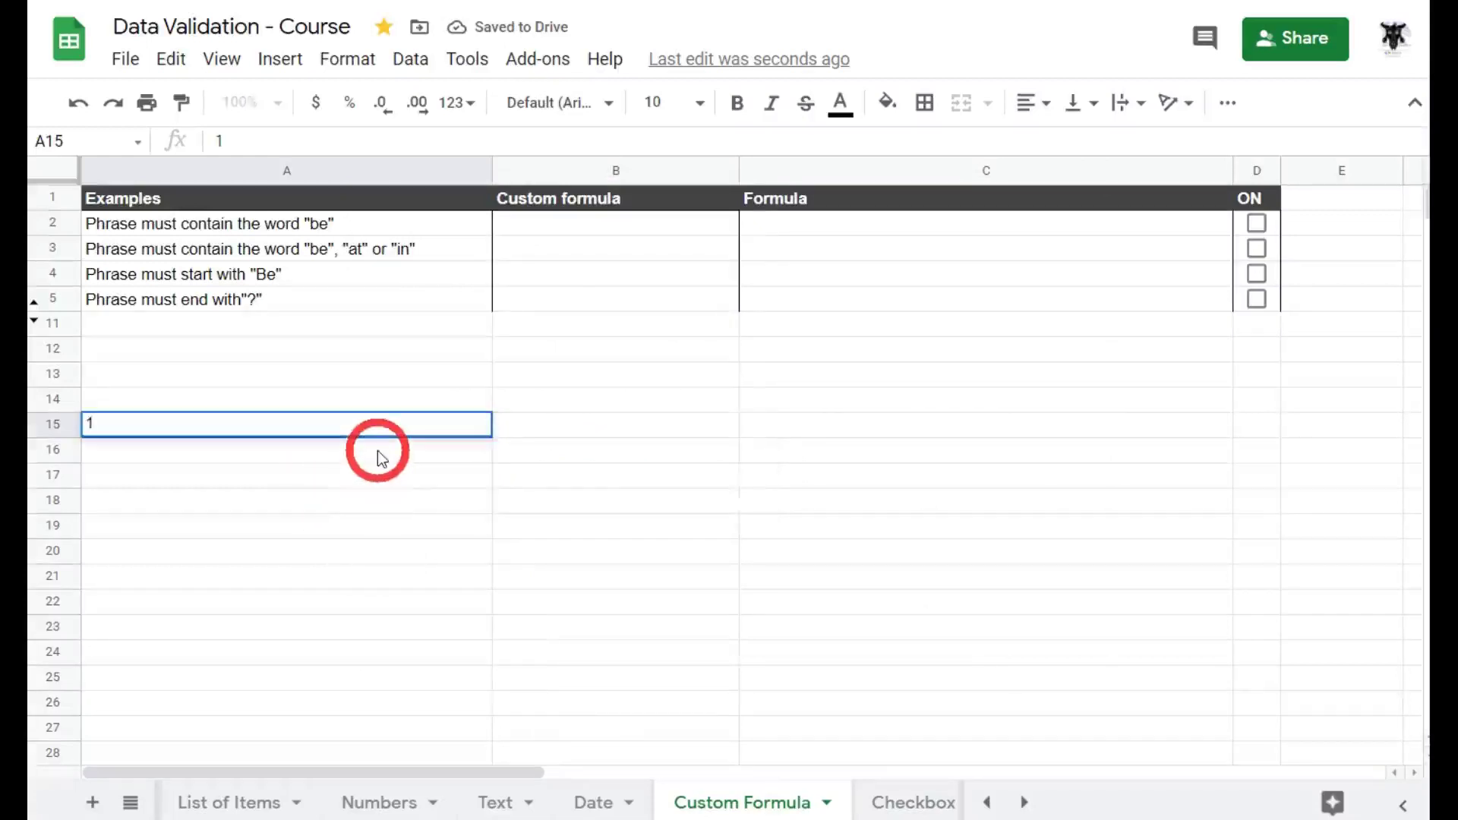
{"action": "key", "text": "Return"}
{"action": "key", "text": "Up"}
{"action": "type", "text": "2"}
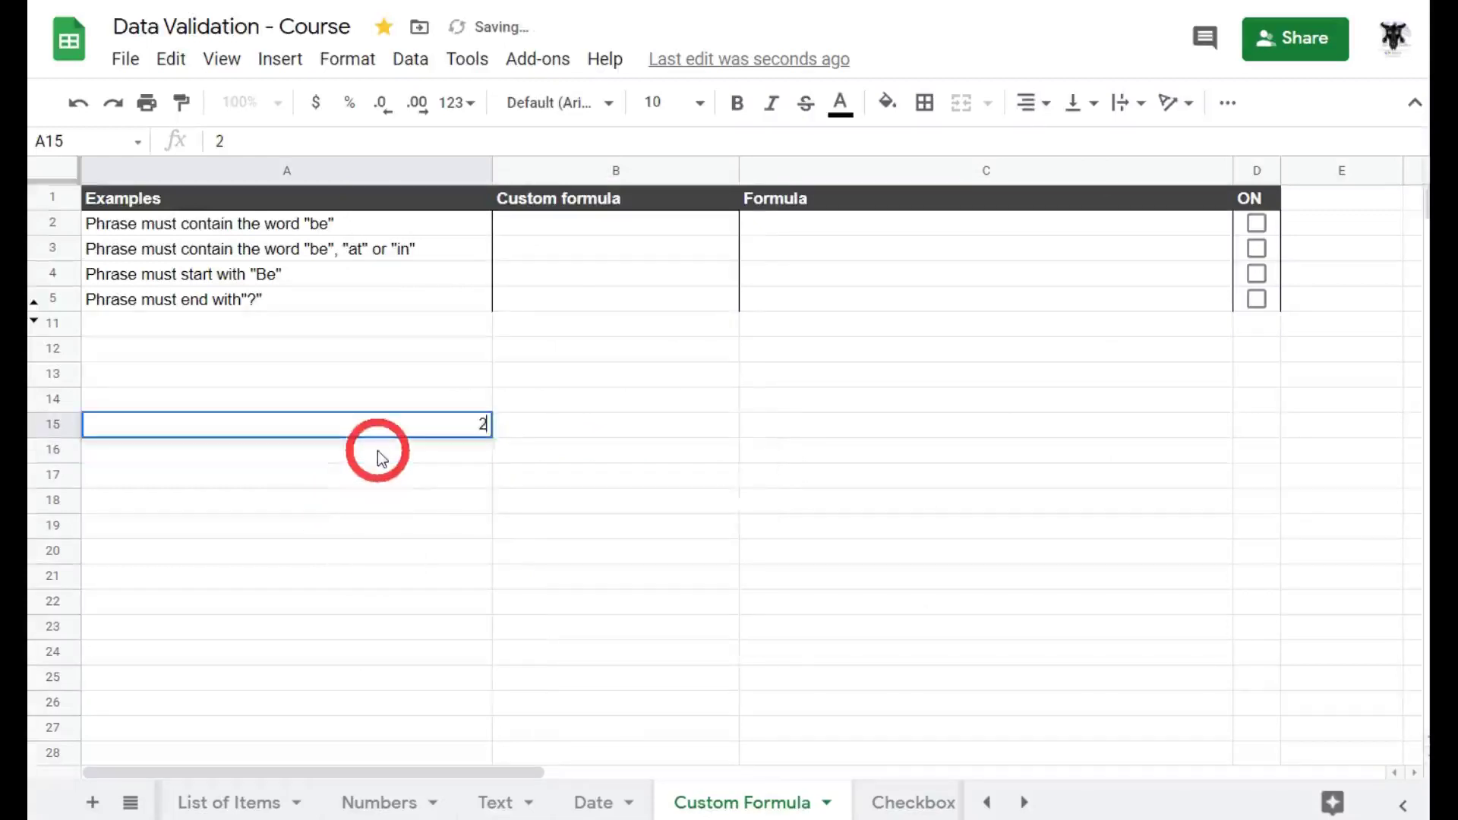
{"action": "key", "text": "Return"}
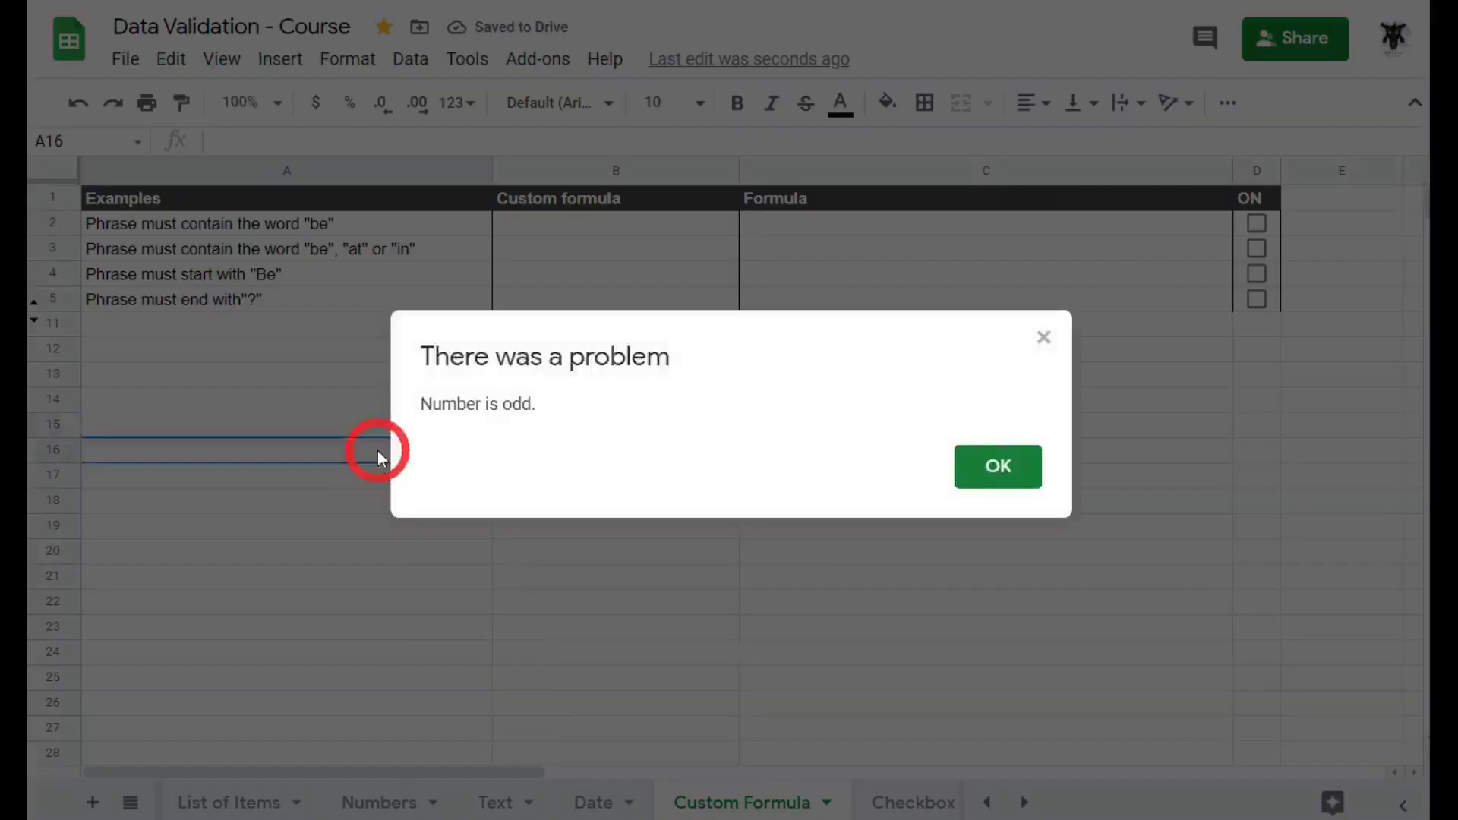
{"action": "left_click", "coordinate": [998, 470]}
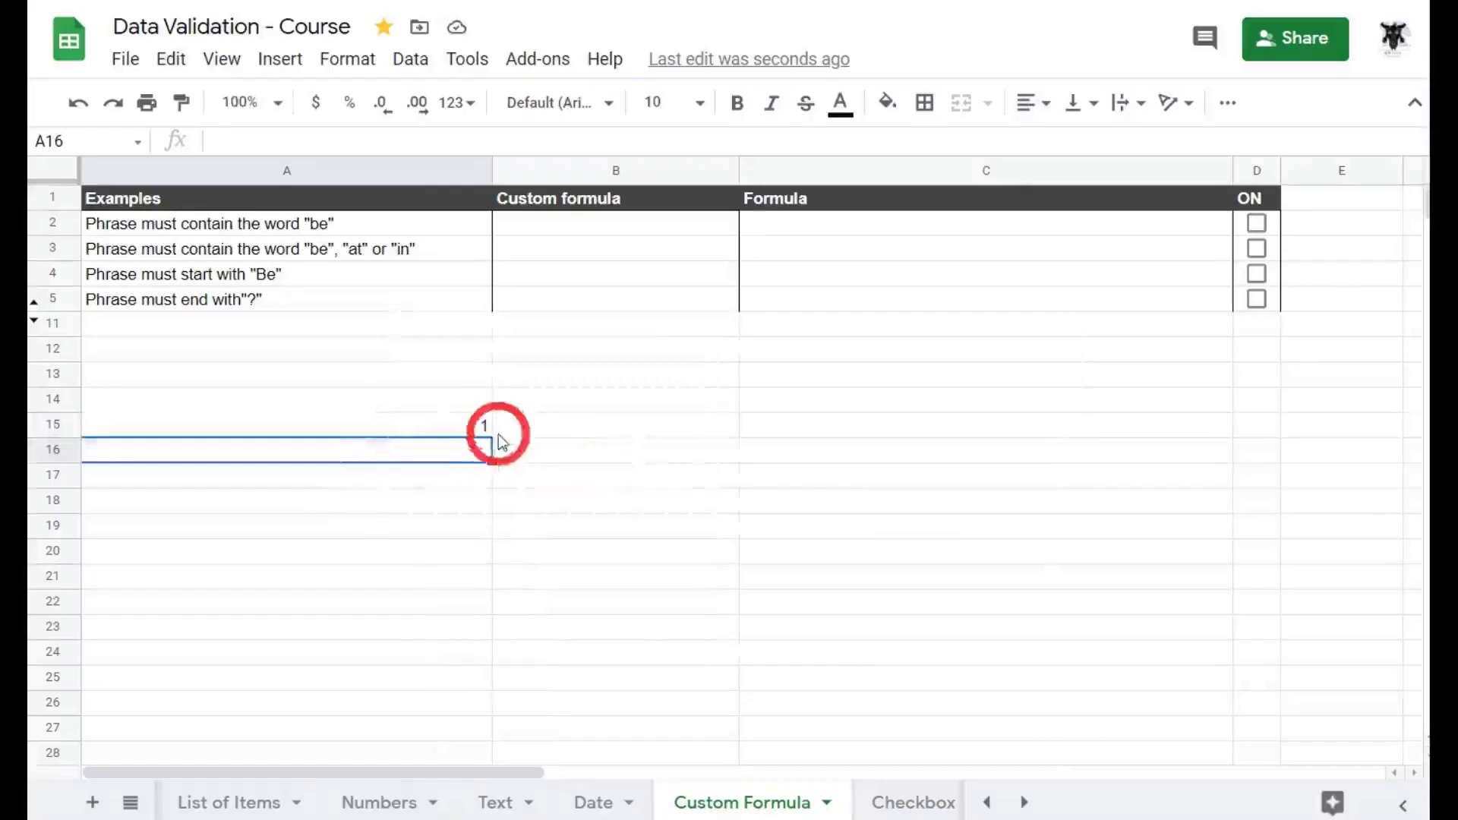
Test A15 with 3 (accepted) and 4 (rejected), leaving 3 in the cell
{"action": "left_click", "coordinate": [456, 429]}
{"action": "type", "text": "3"}
{"action": "key", "text": "Return"}
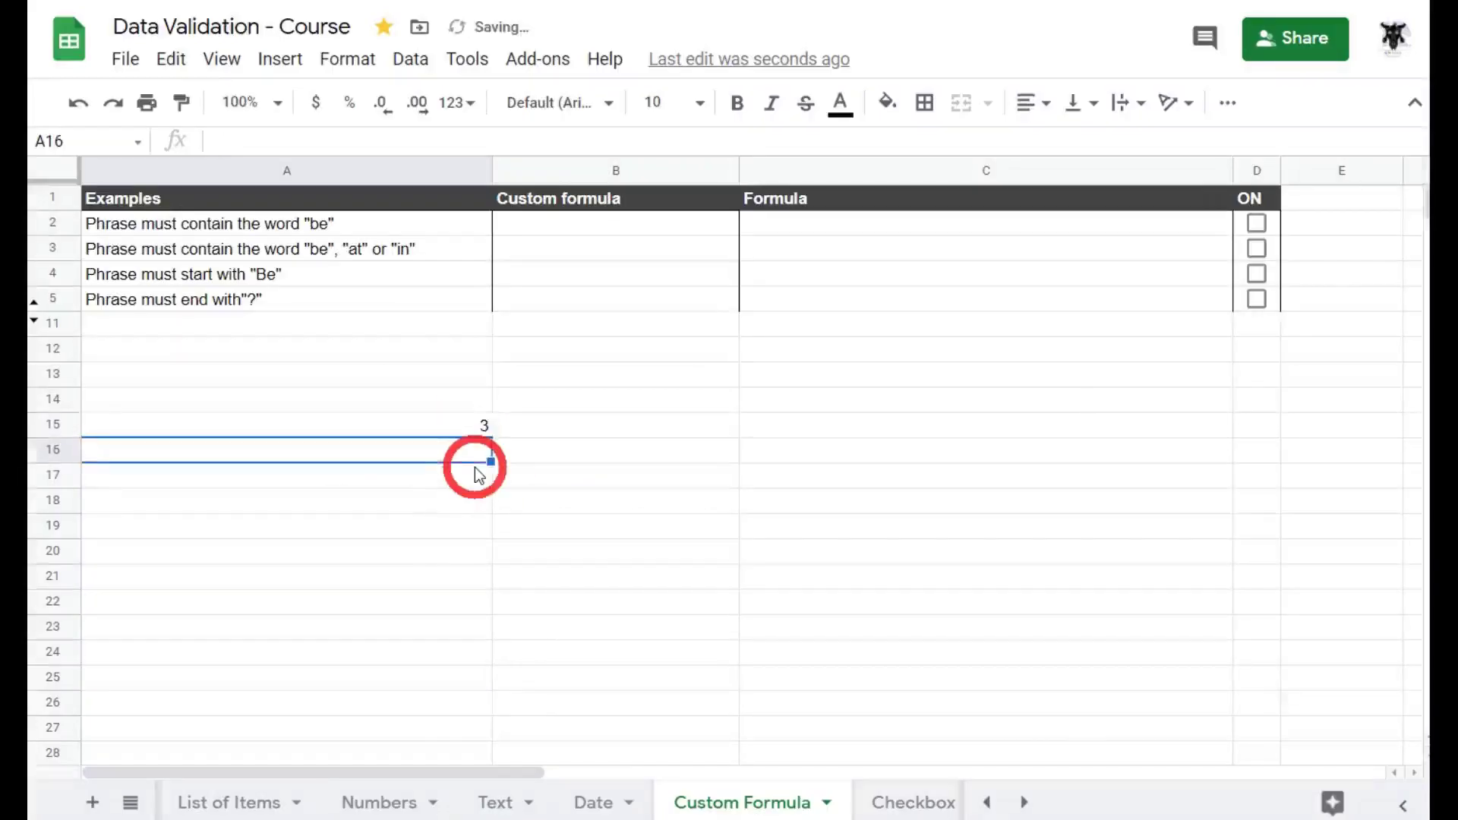
{"action": "left_click", "coordinate": [475, 425]}
{"action": "type", "text": "4"}
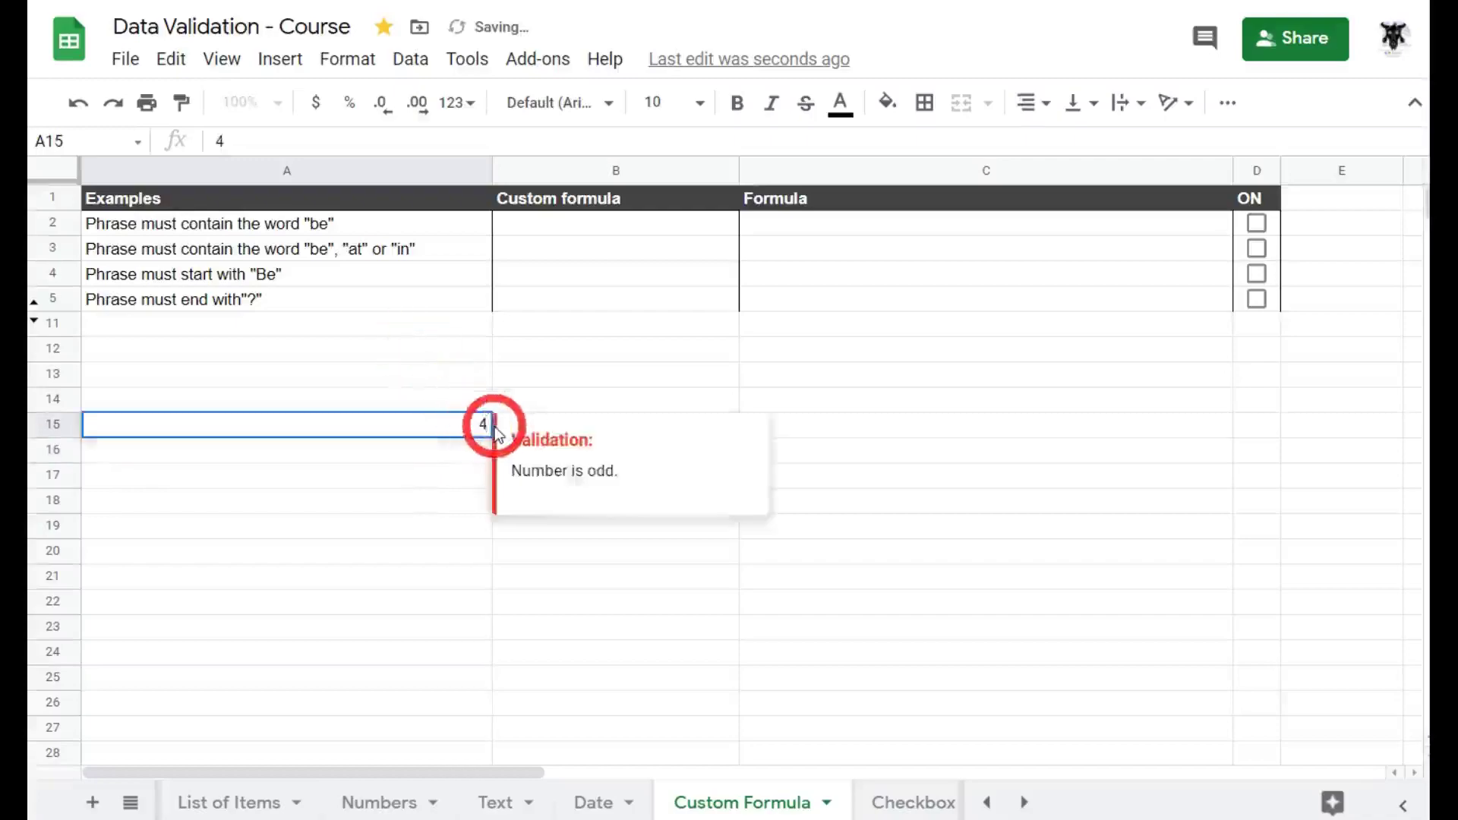
{"action": "key", "text": "Return"}
{"action": "left_click", "coordinate": [999, 467]}
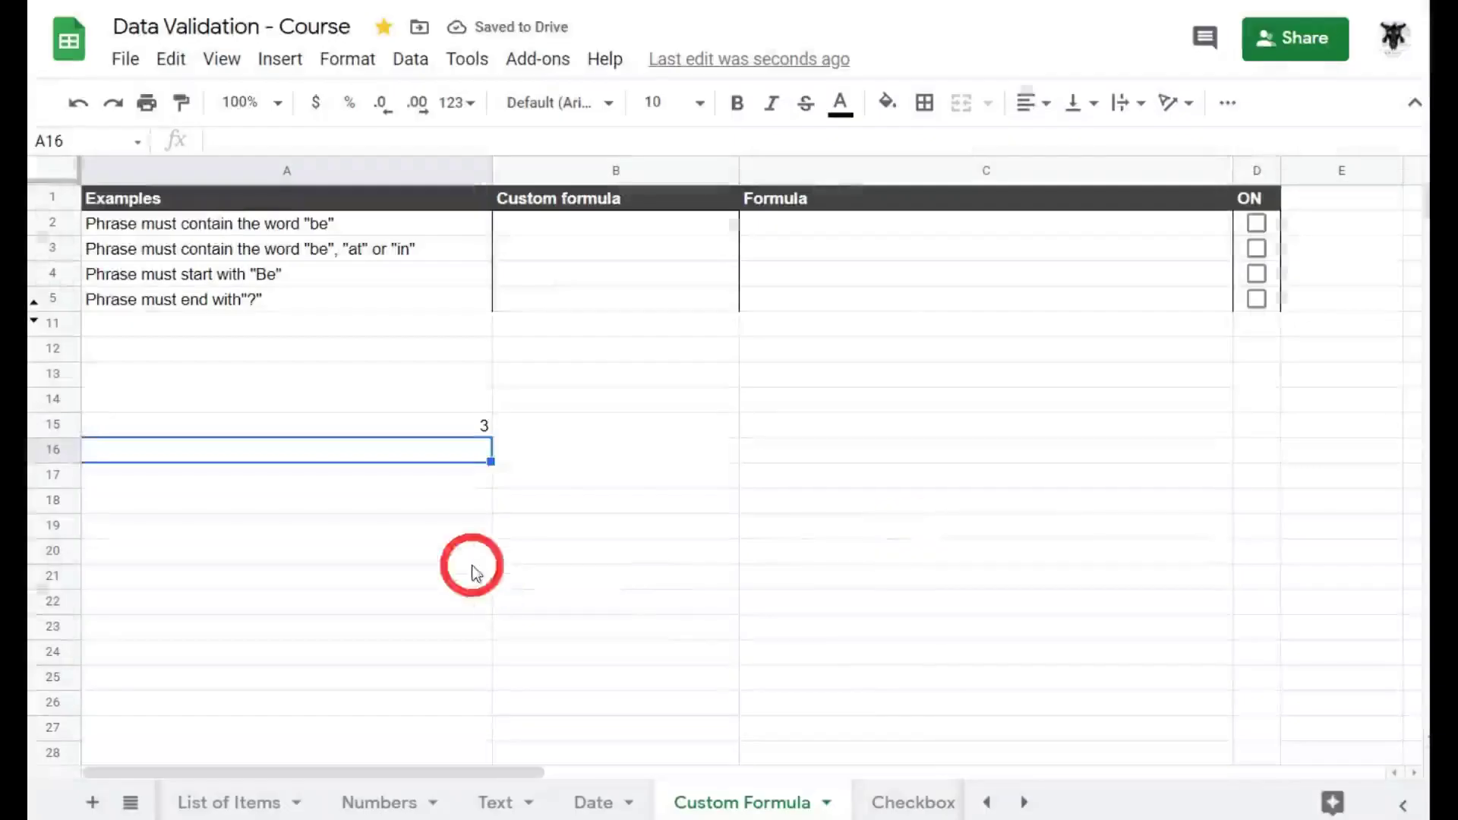
{"action": "left_click", "coordinate": [472, 553]}
{"action": "left_click", "coordinate": [438, 435]}
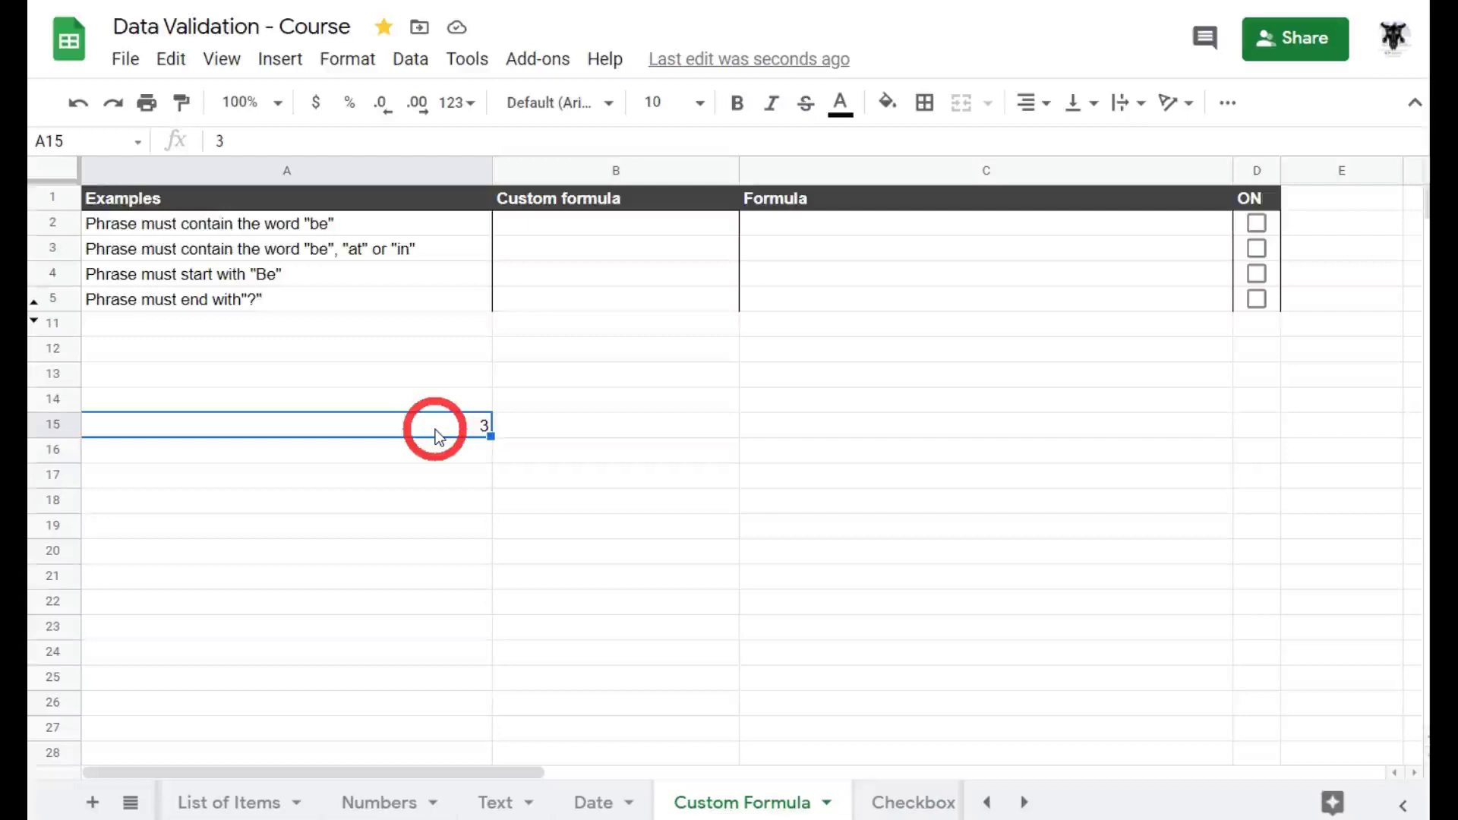
Remove A15's data validation rule and clear its value
{"action": "right_click", "coordinate": [438, 436]}
{"action": "scroll", "coordinate": [543, 686], "scroll_direction": "down", "scroll_amount": 2}
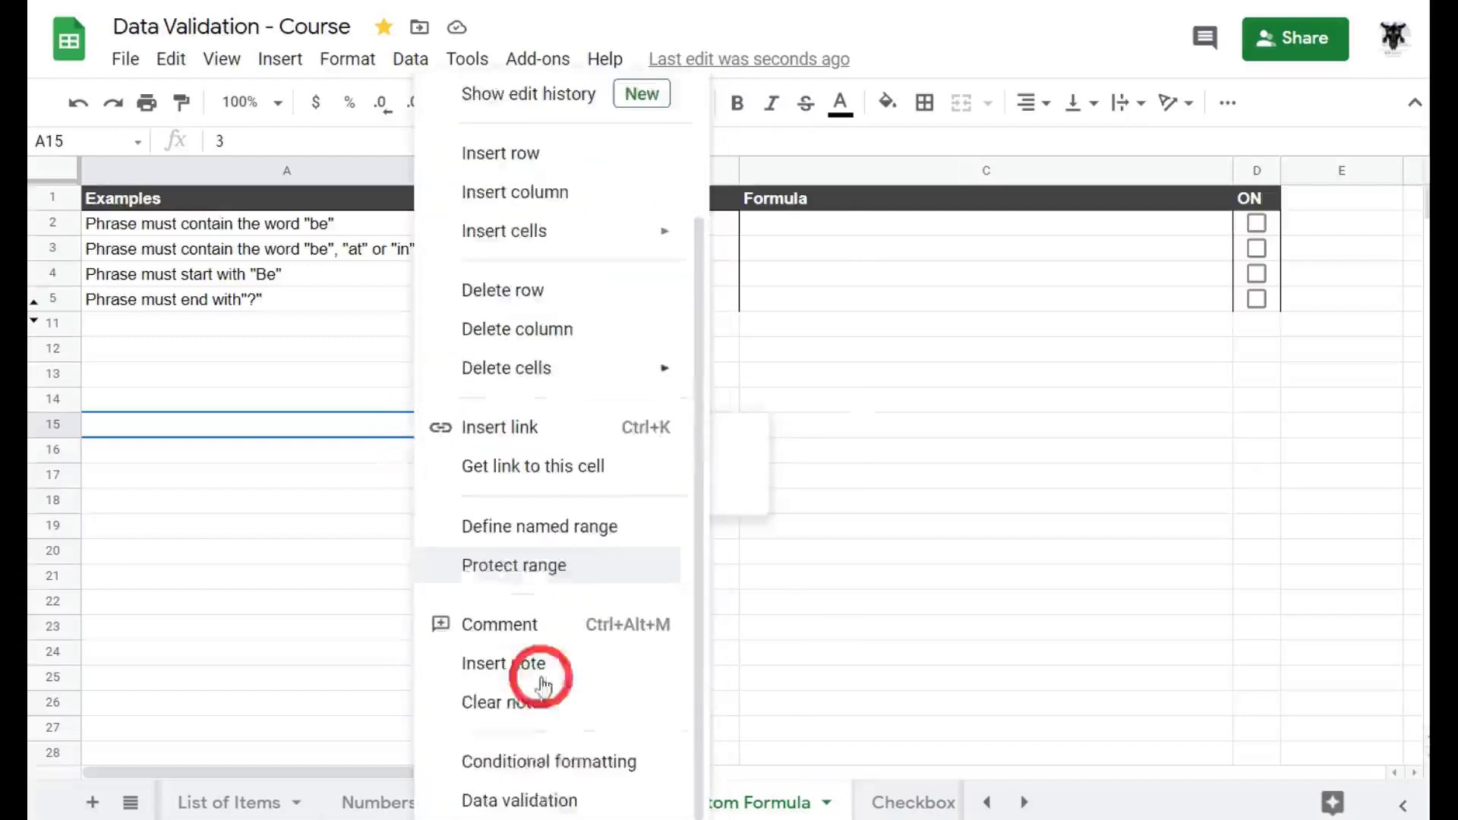
{"action": "left_click", "coordinate": [576, 797]}
{"action": "left_click", "coordinate": [881, 603]}
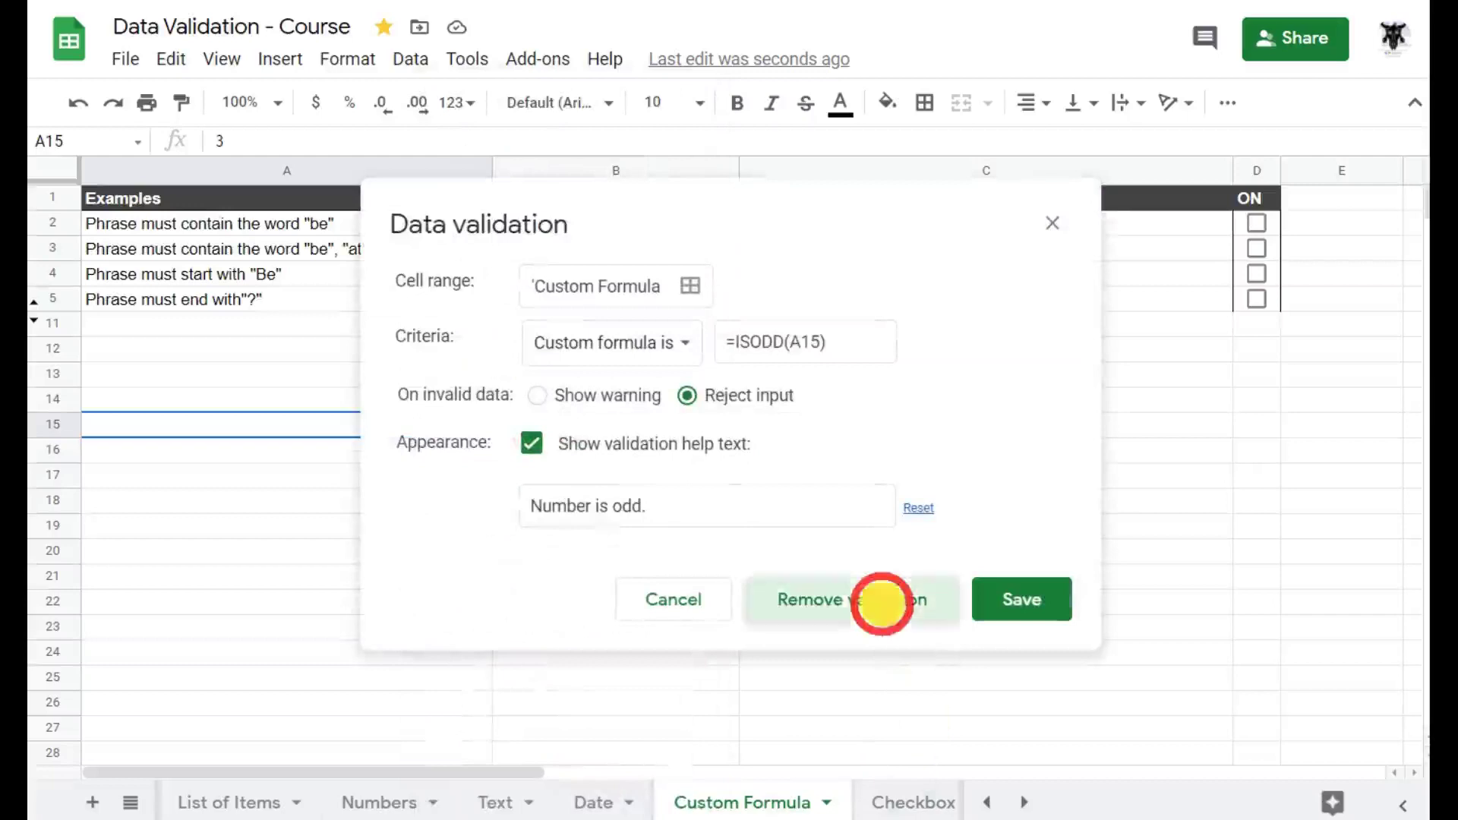
{"action": "key", "text": "Delete"}
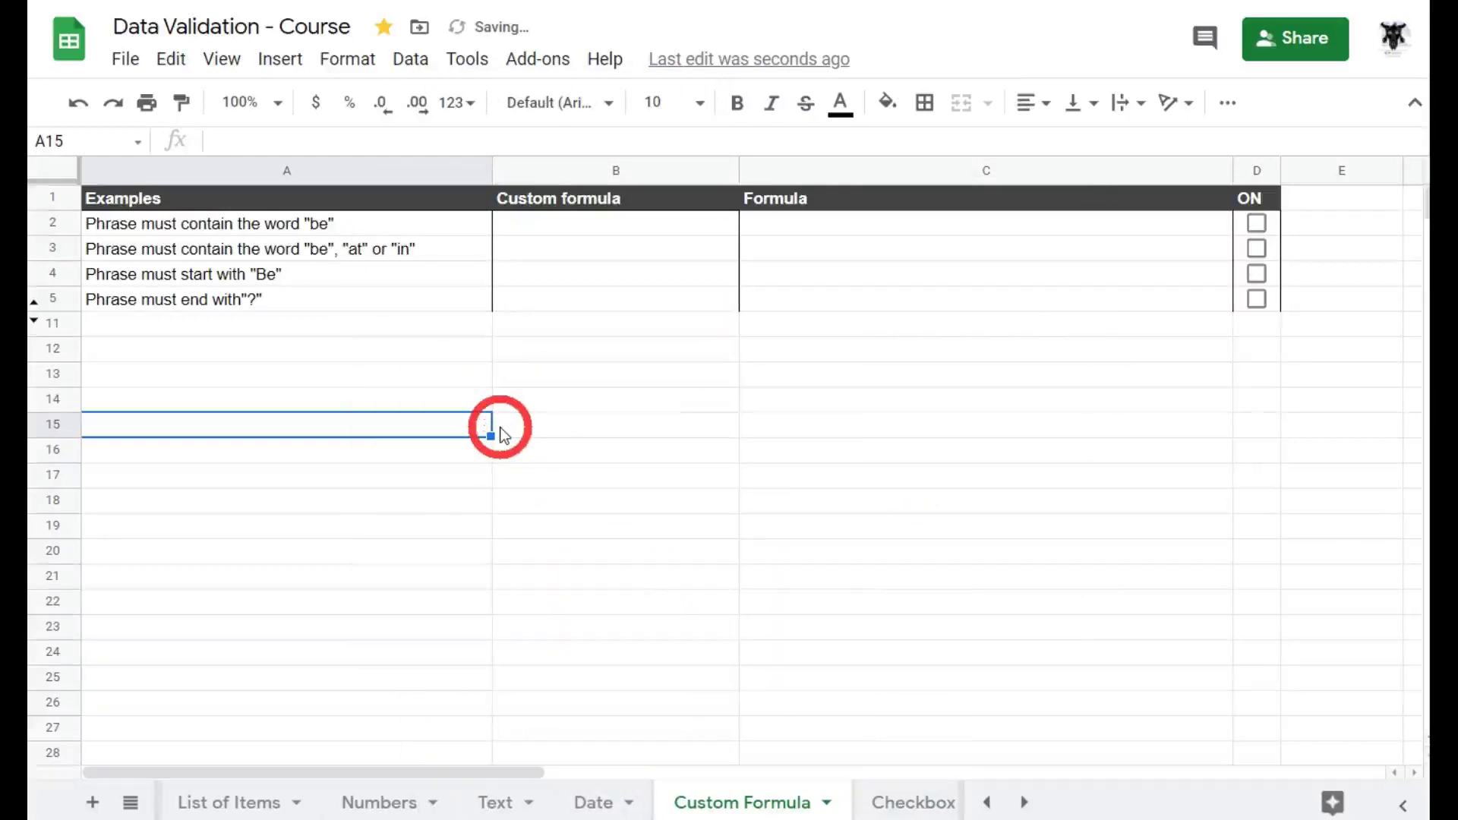
{"action": "left_click", "coordinate": [786, 455]}
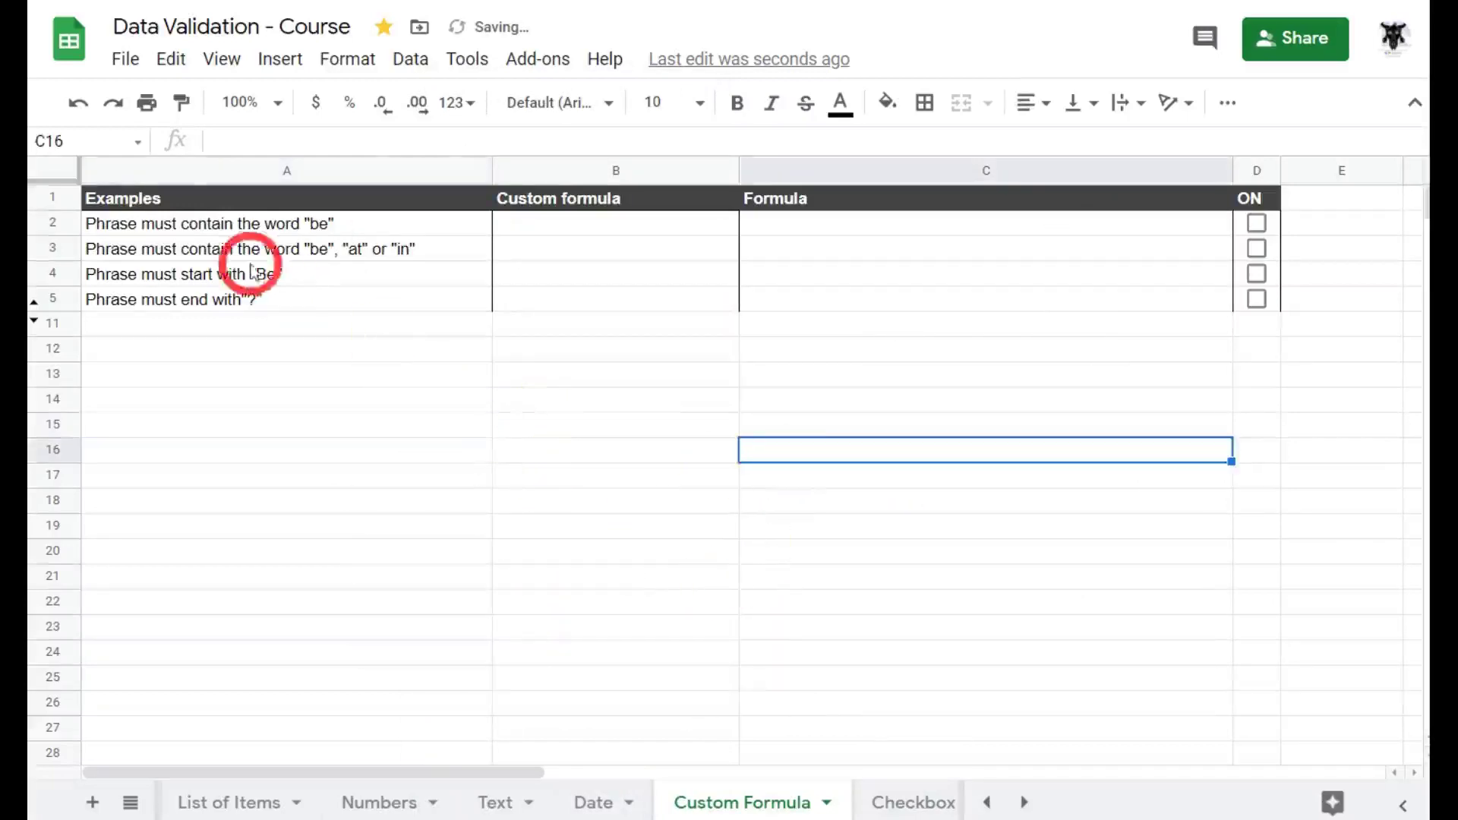
Look at the Text sheet, then return to the Custom Formula sheet
{"action": "left_click", "coordinate": [228, 229]}
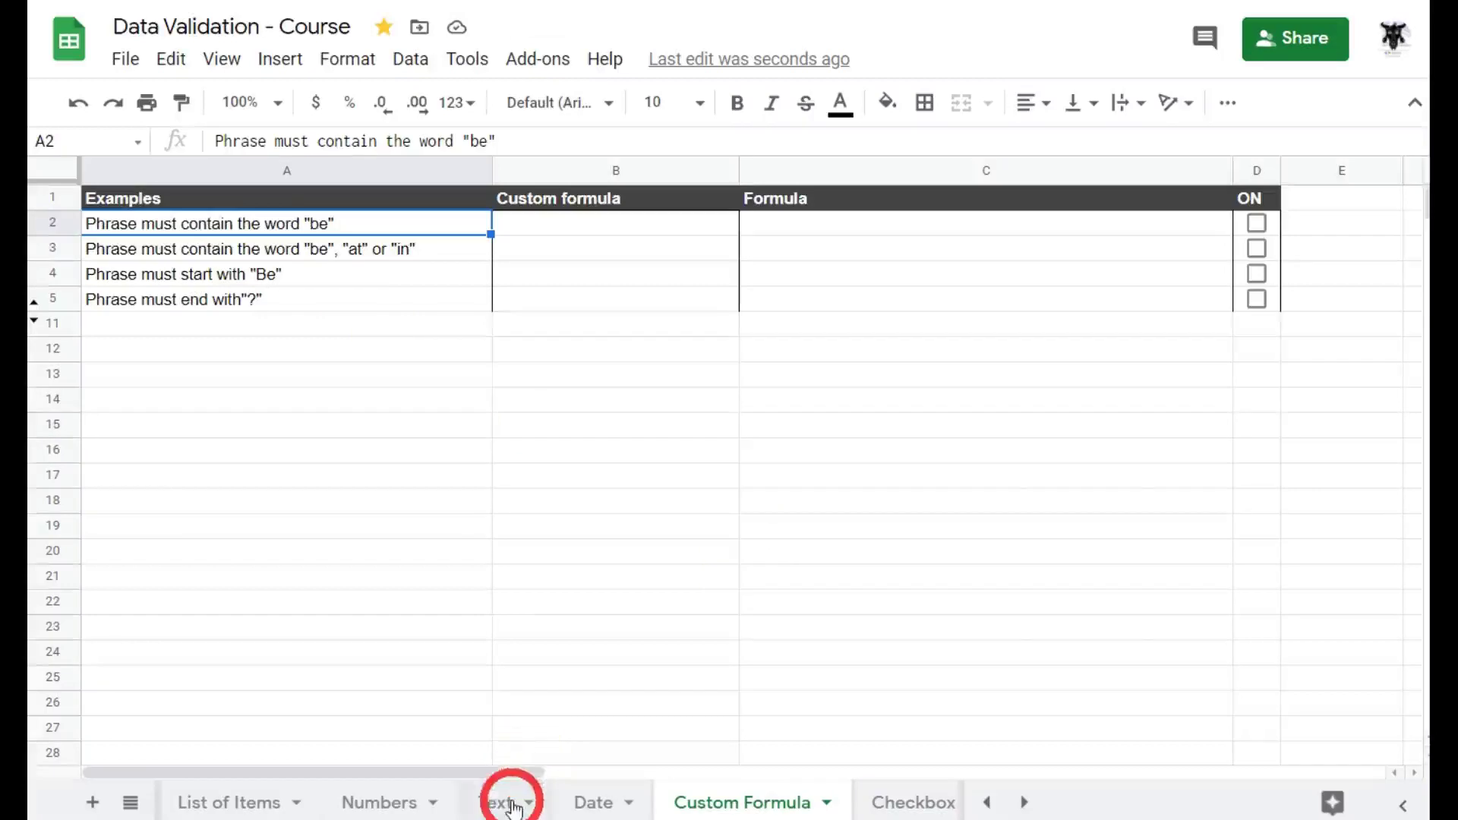
{"action": "left_click", "coordinate": [512, 804]}
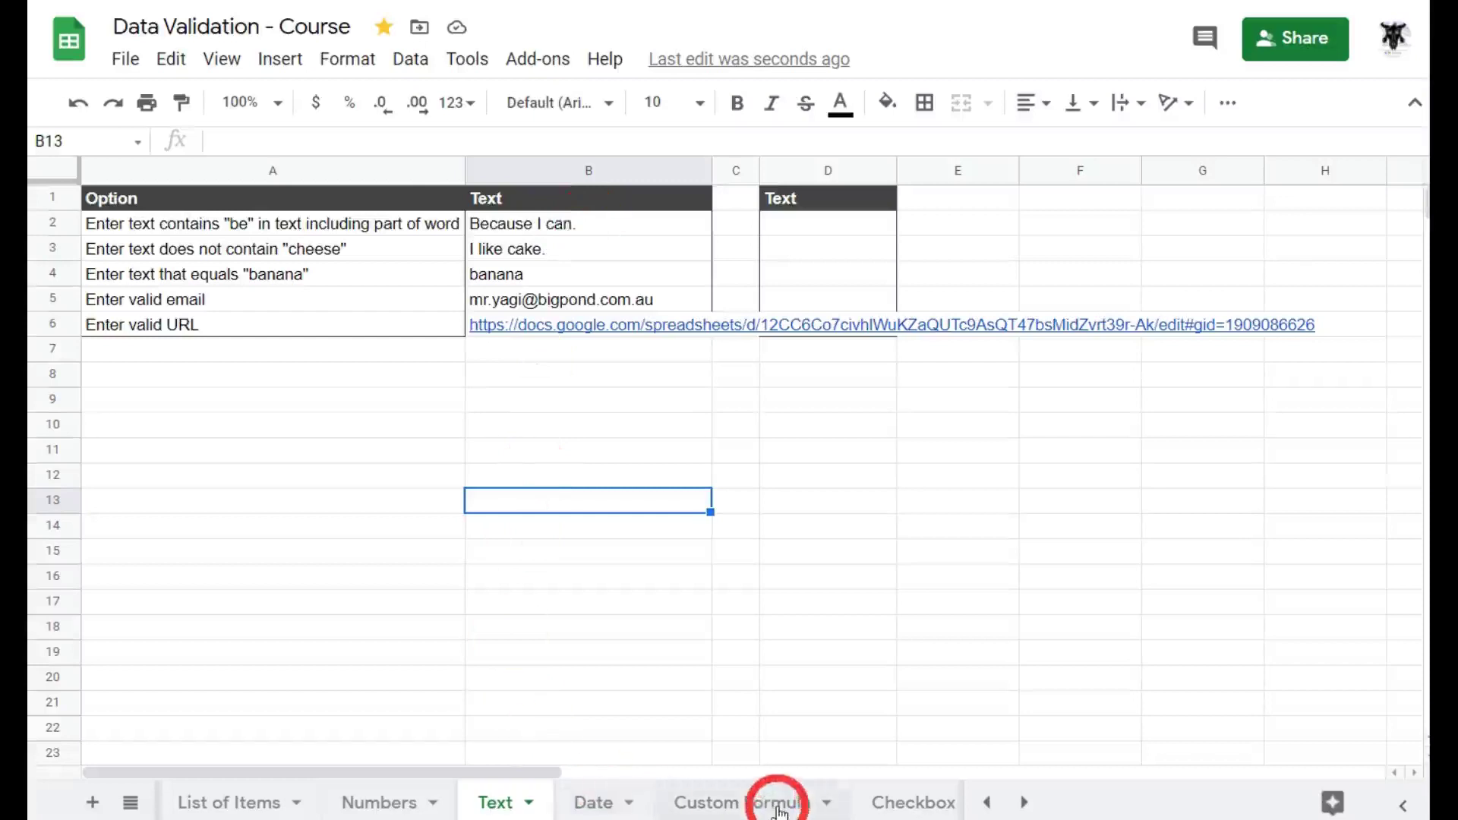
{"action": "left_click", "coordinate": [777, 807]}
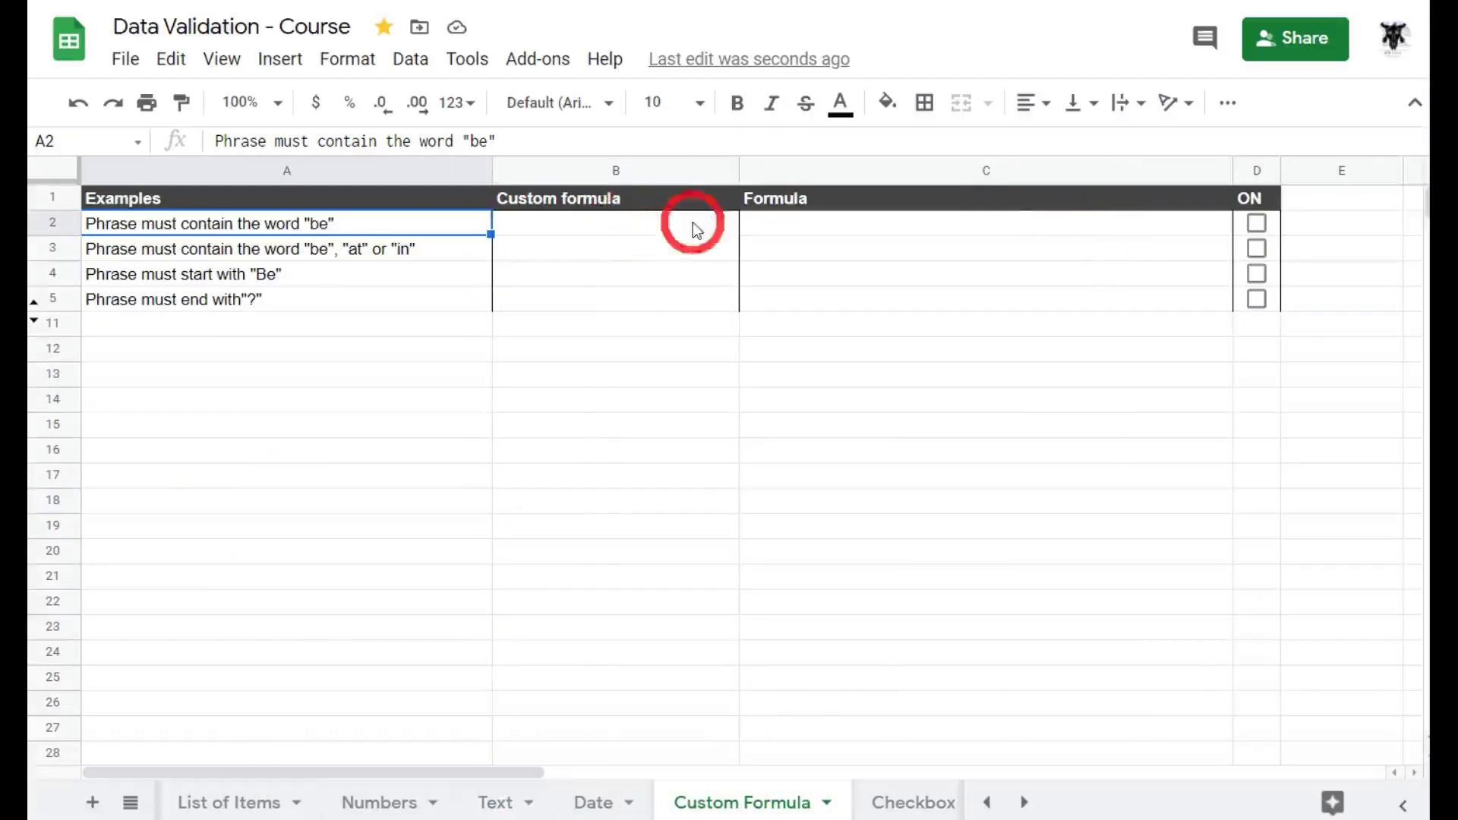
Enter 'be' in cell B2
{"action": "left_click", "coordinate": [614, 232]}
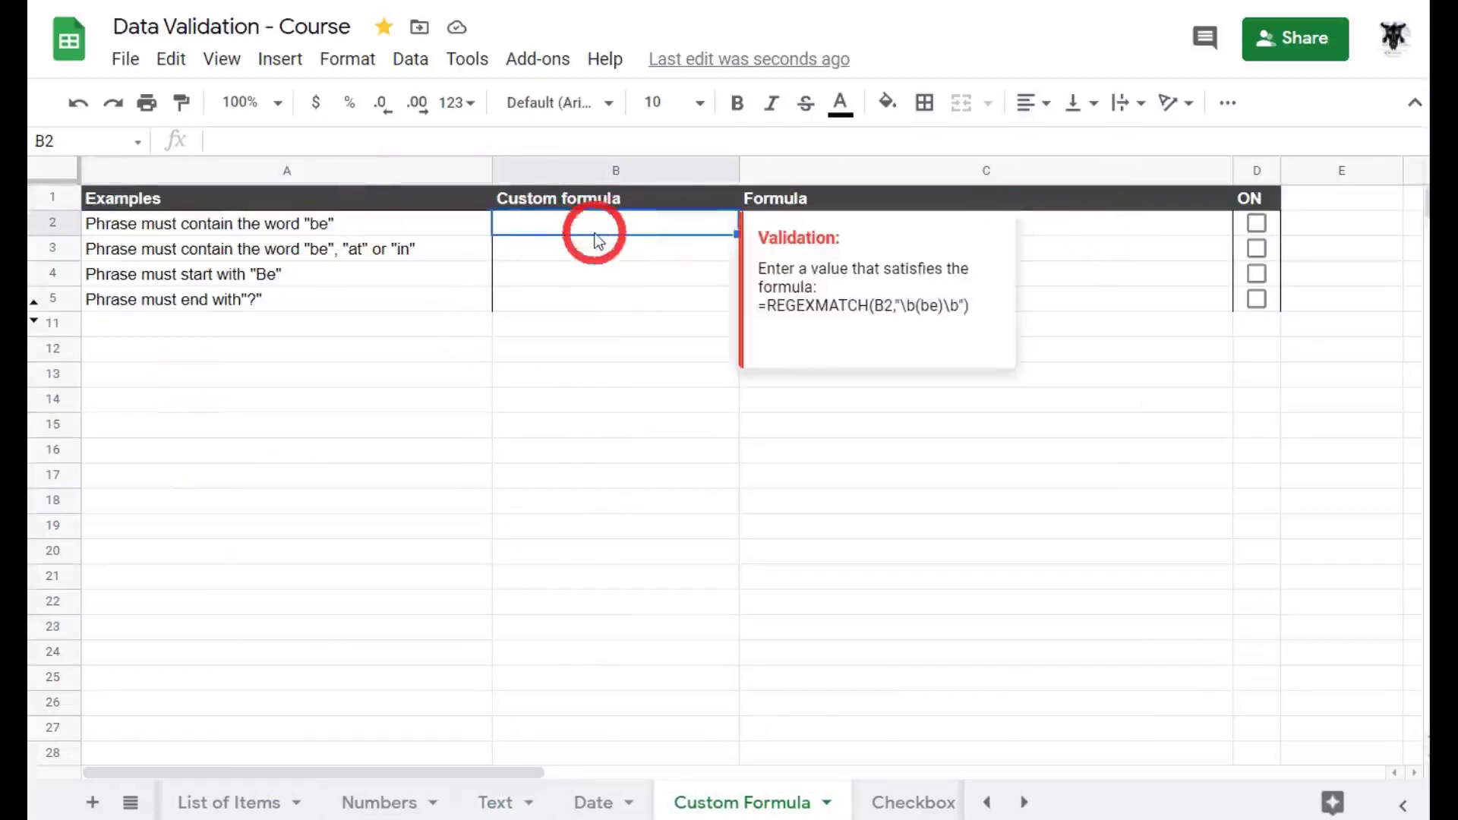
{"action": "type", "text": "be"}
{"action": "key", "text": "Return"}
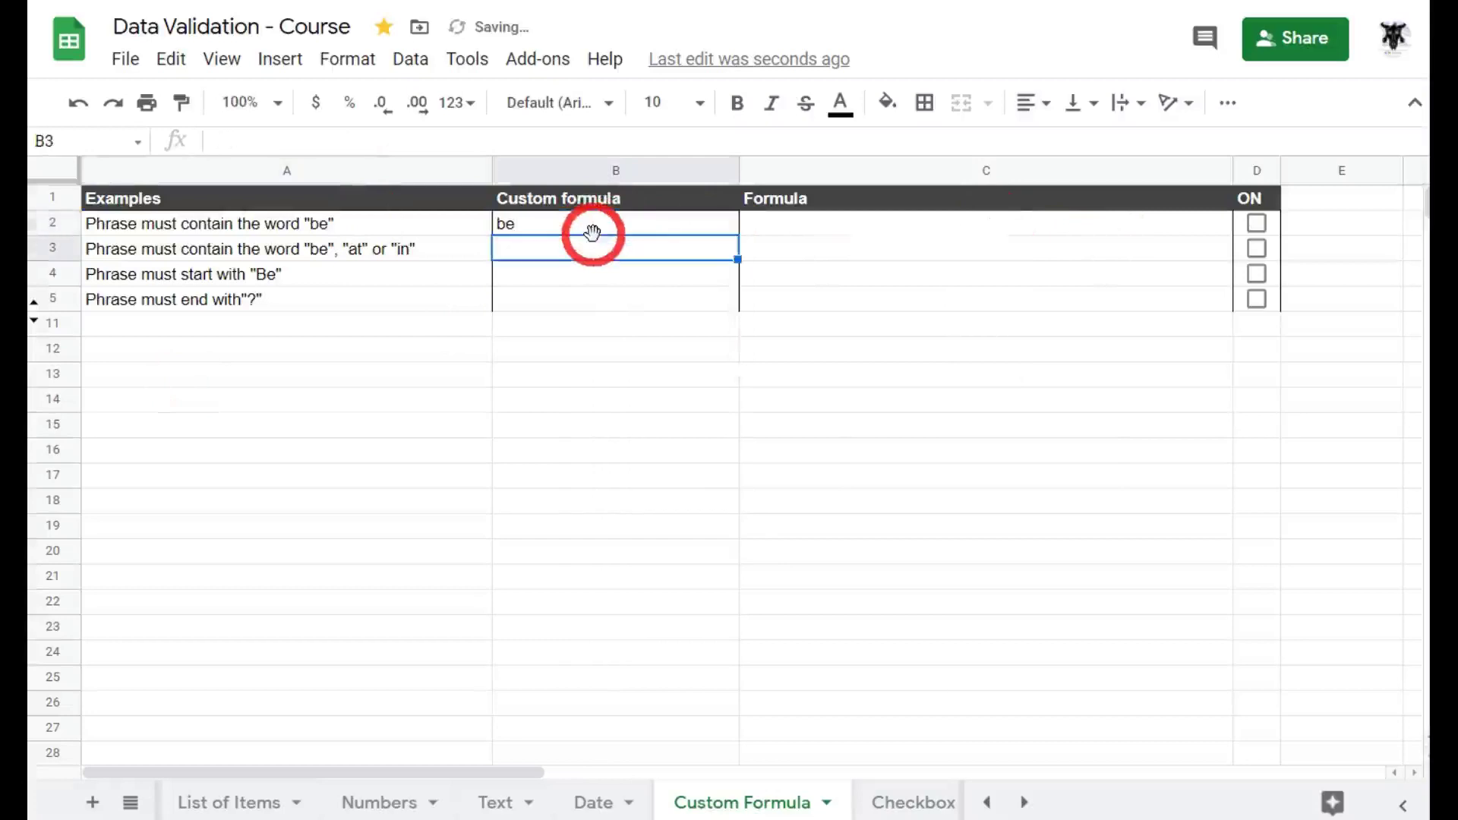
Try 'This became really long.' in B2 and dismiss the rejection
{"action": "left_click", "coordinate": [647, 232]}
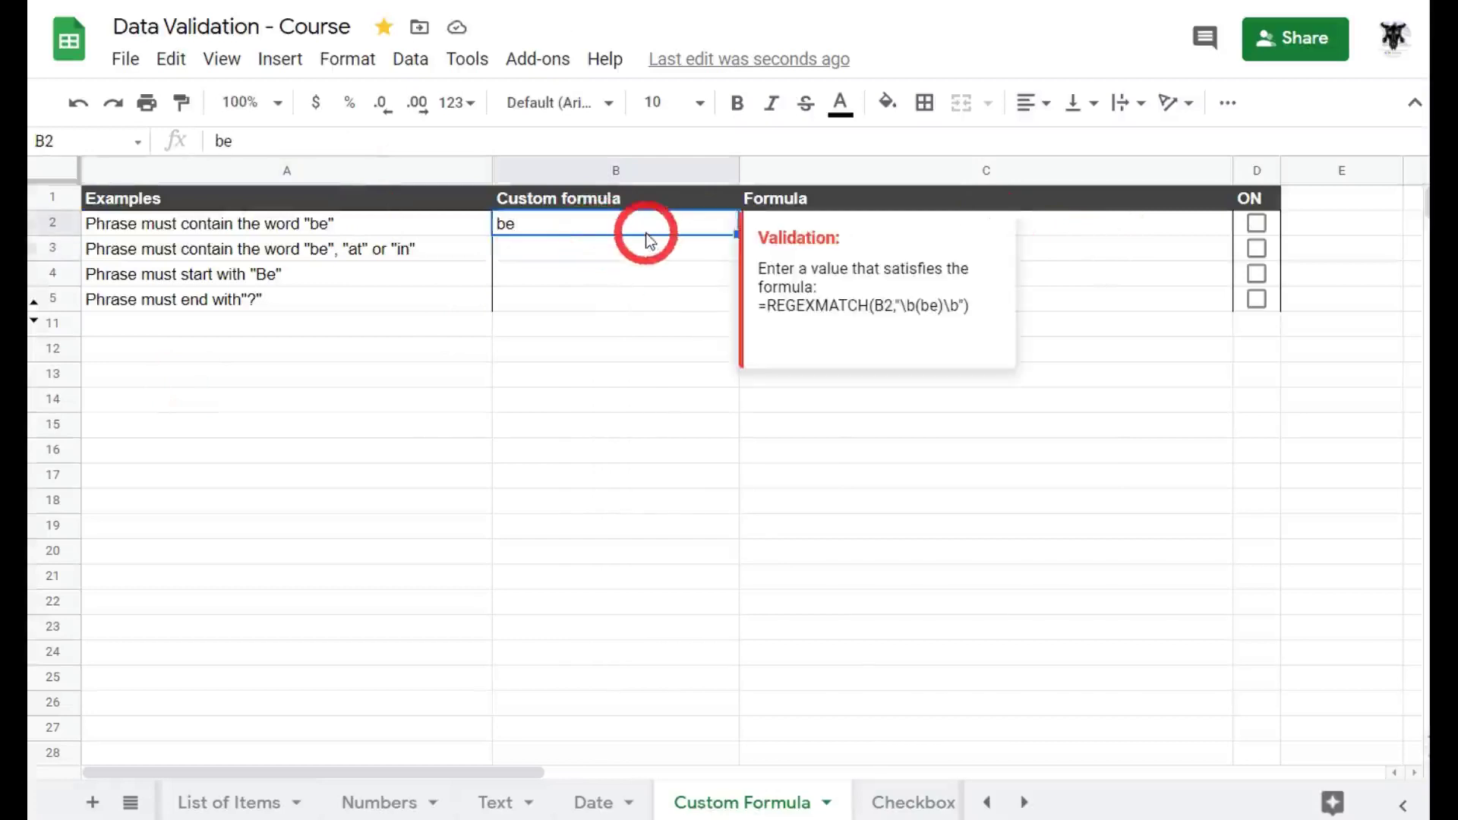
{"action": "type", "text": "This"}
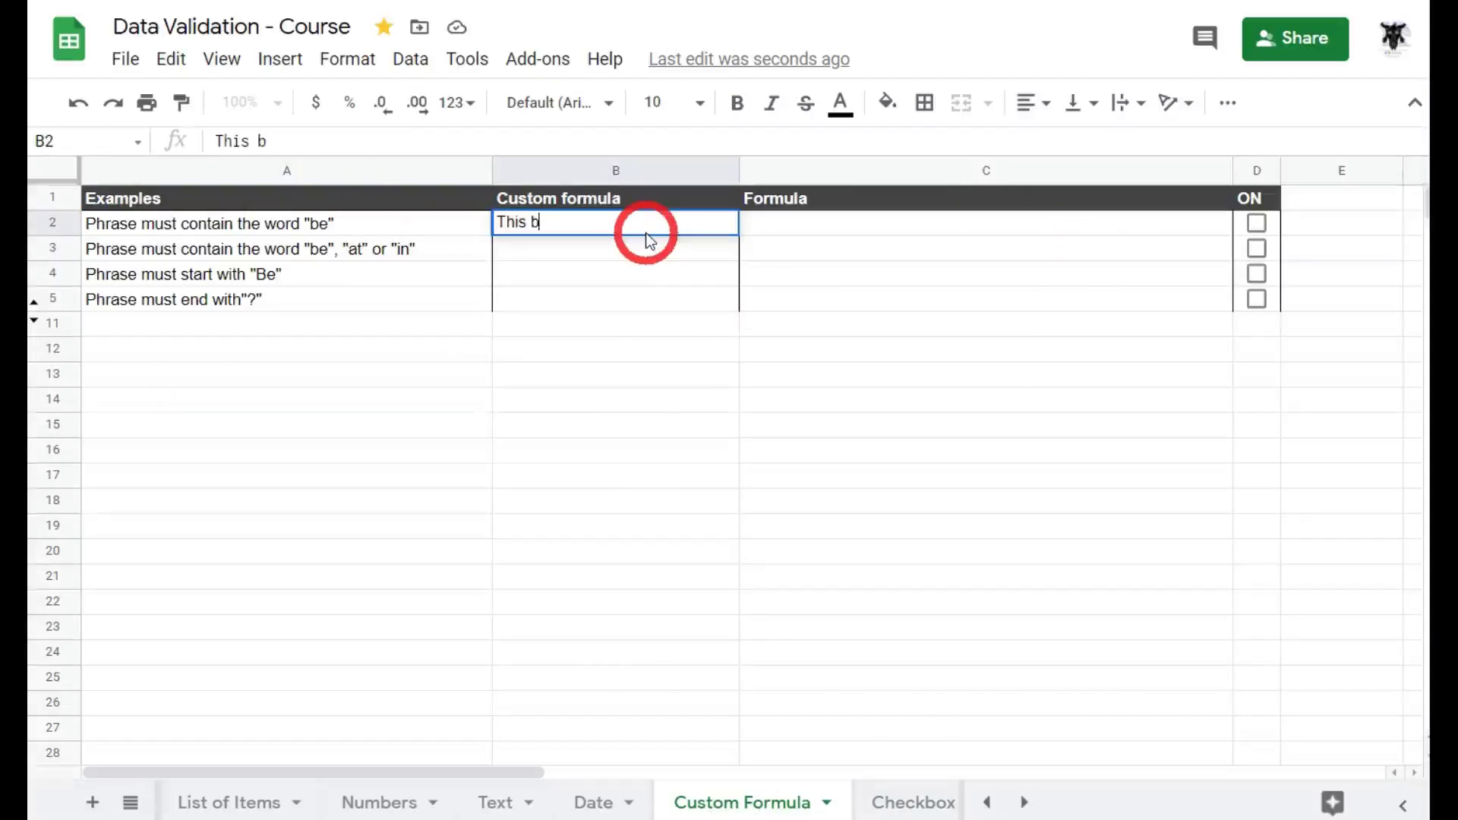
{"action": "type", "text": " became rea"}
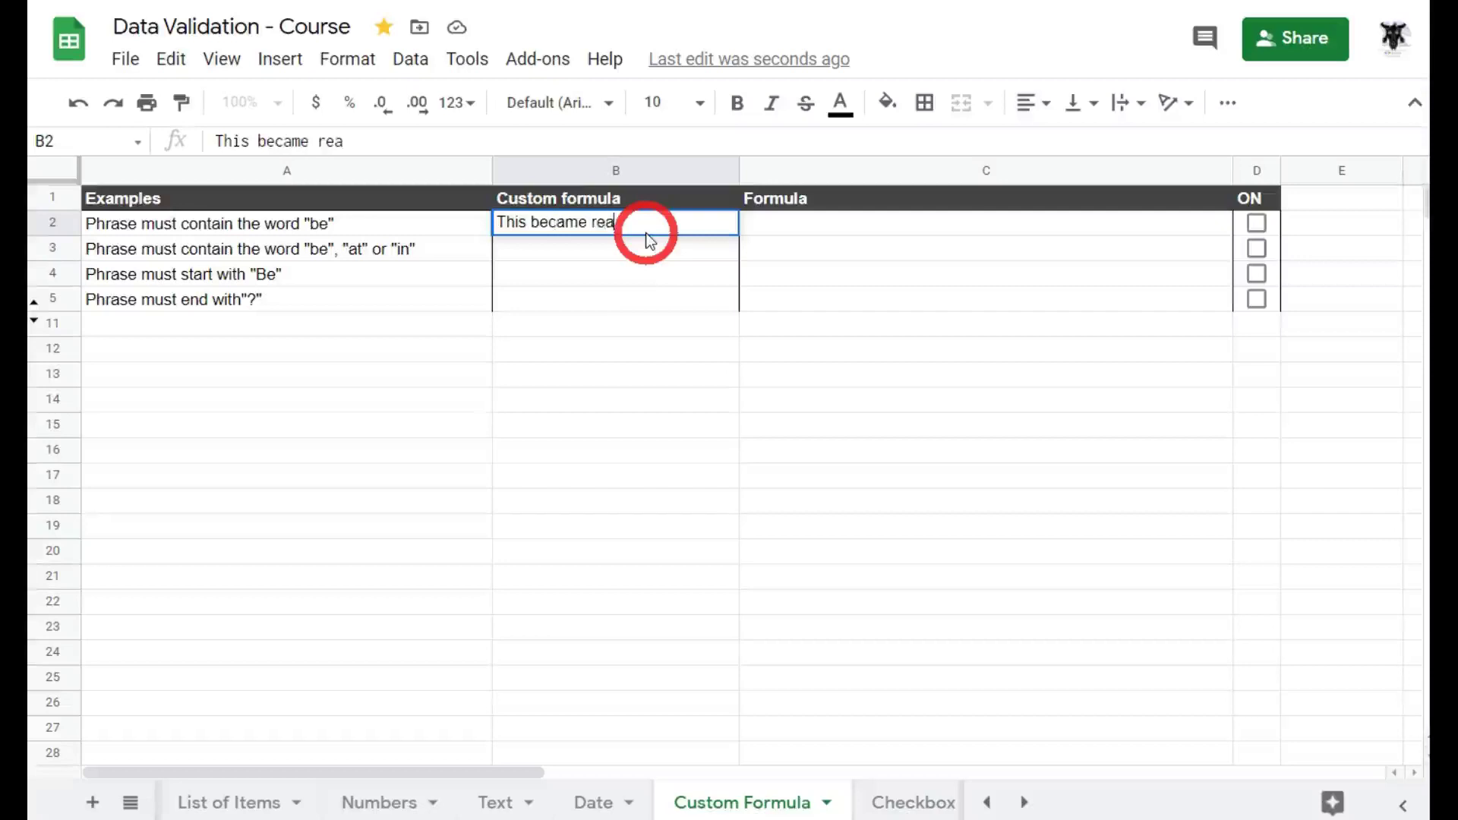
{"action": "type", "text": "lly long."}
{"action": "key", "text": "Return"}
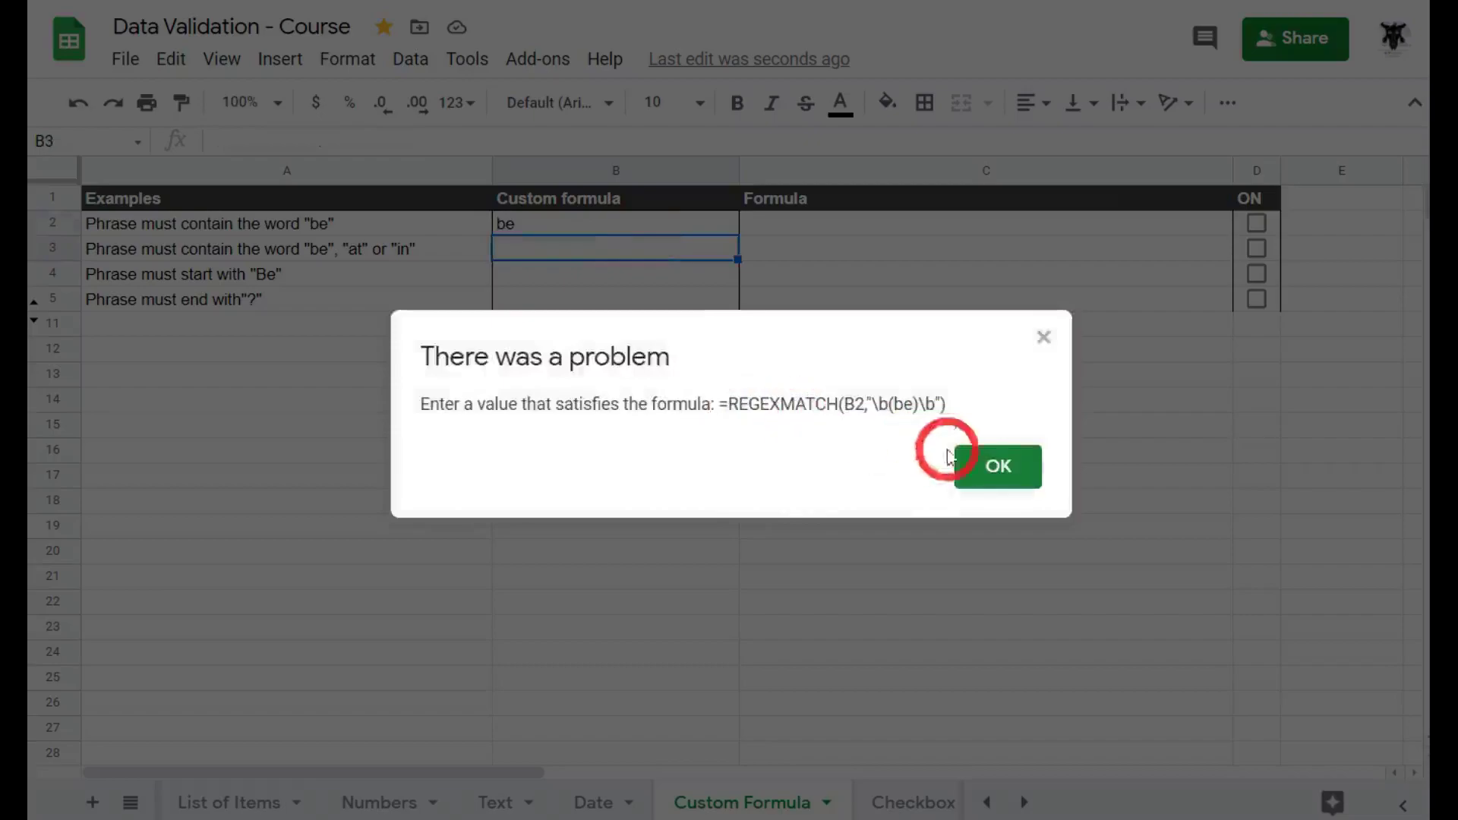
{"action": "left_click", "coordinate": [998, 467]}
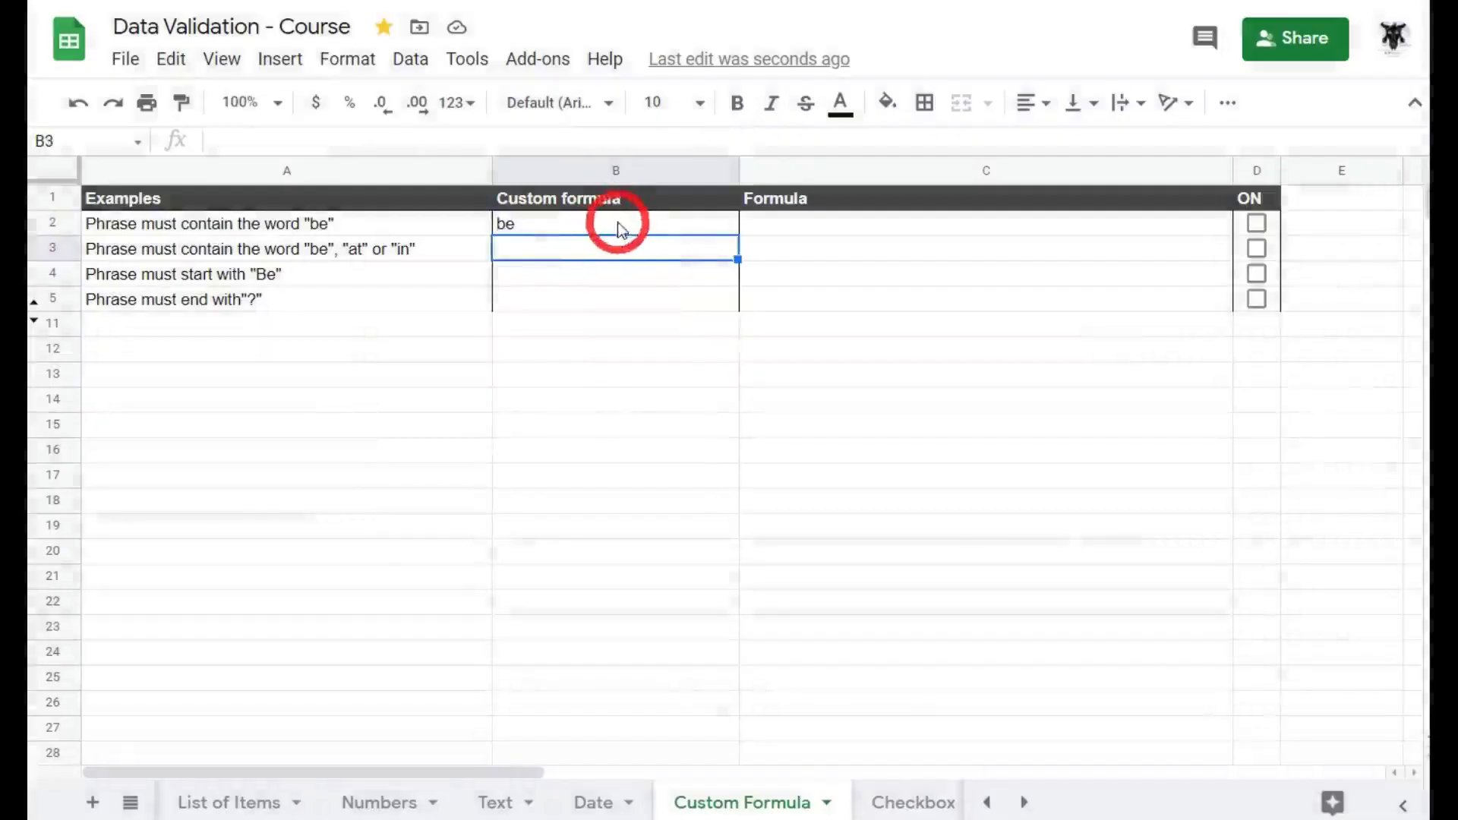
{"action": "left_click", "coordinate": [617, 222]}
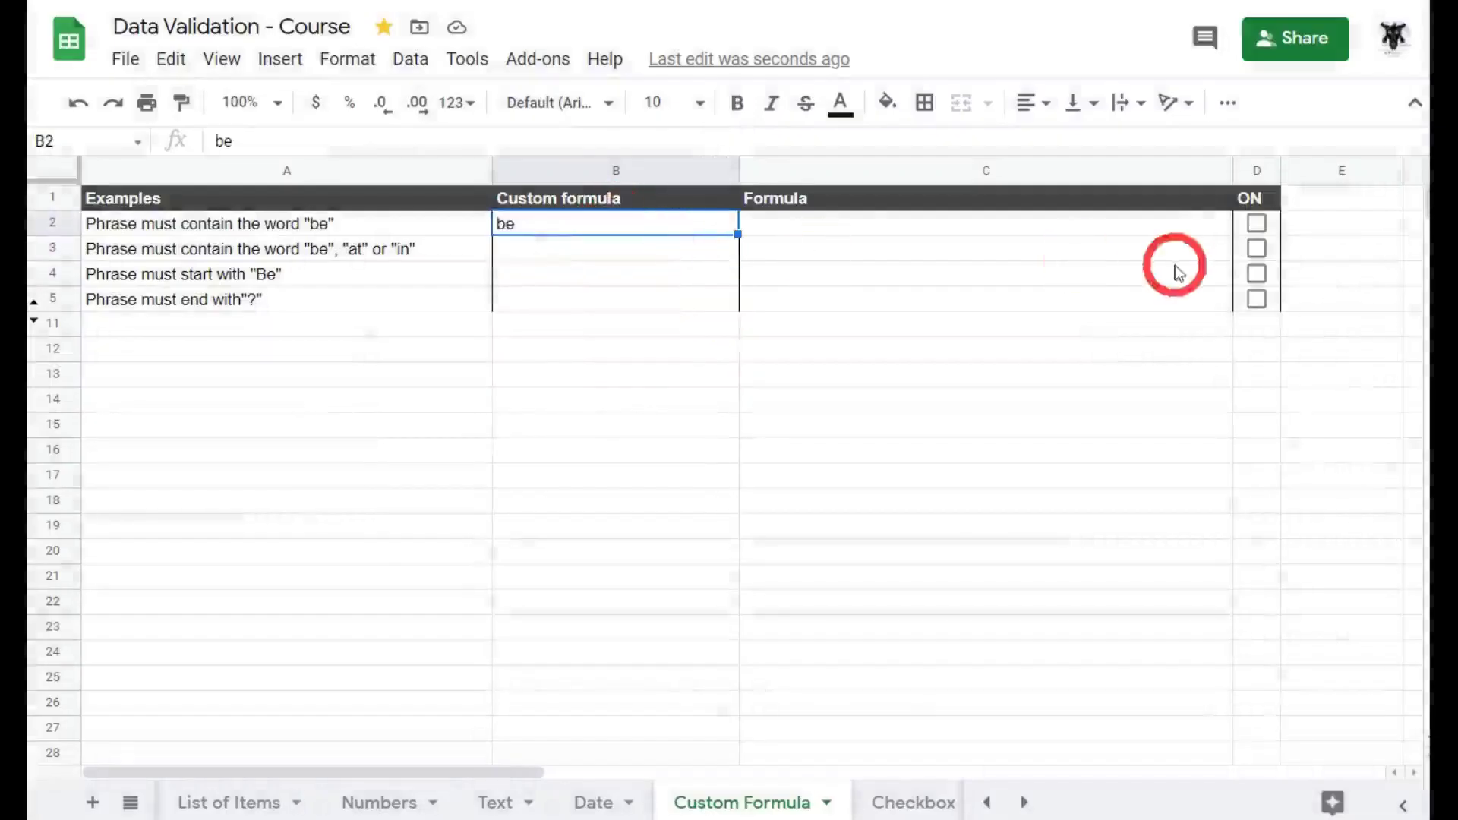
{"action": "right_click", "coordinate": [689, 224]}
Change B2's help text to 'Phrase must contain the word "be".', save, and tick D2
{"action": "scroll", "coordinate": [764, 289], "scroll_direction": "down", "scroll_amount": 3}
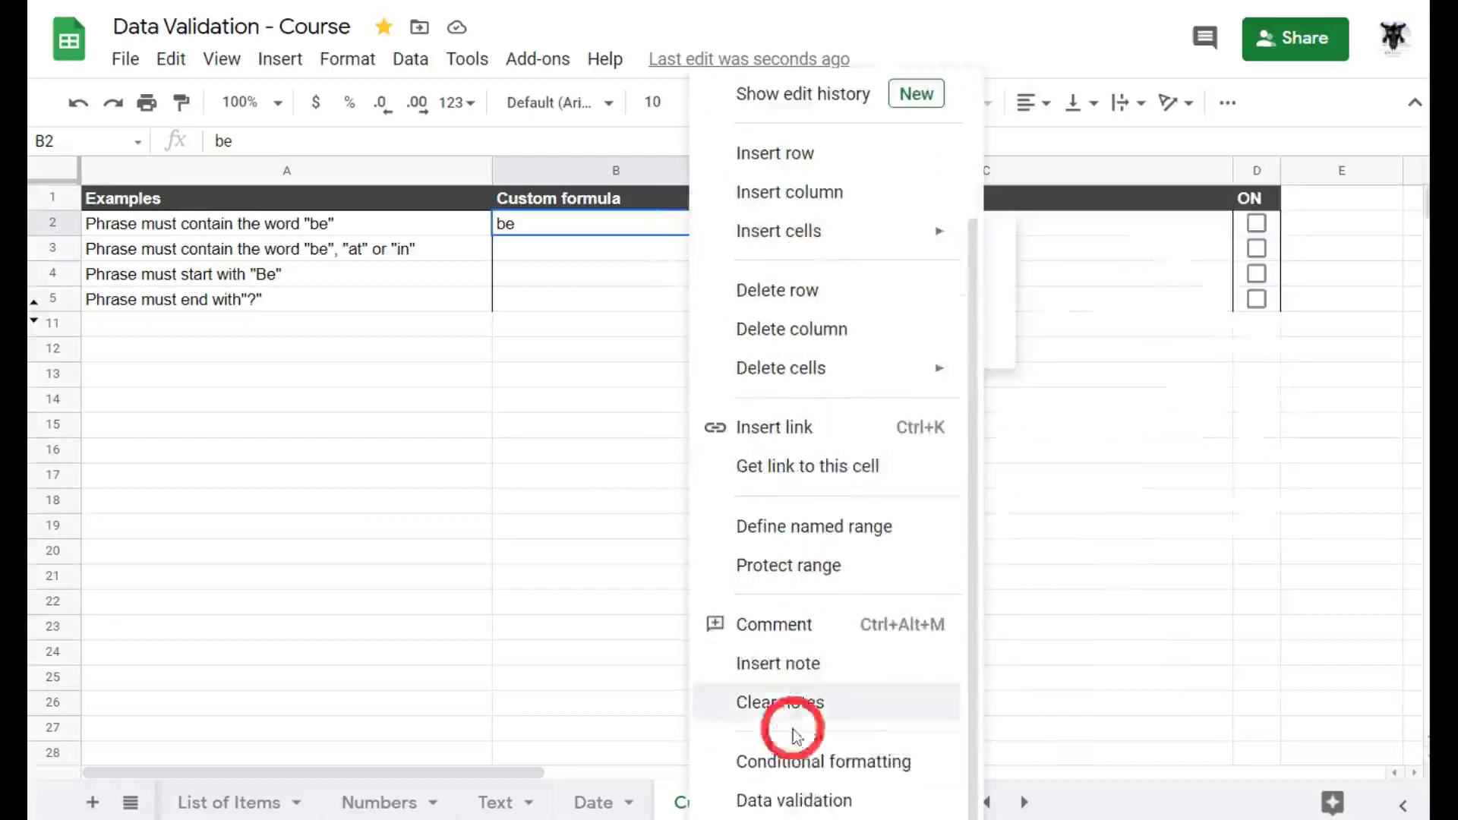
{"action": "left_click", "coordinate": [812, 805]}
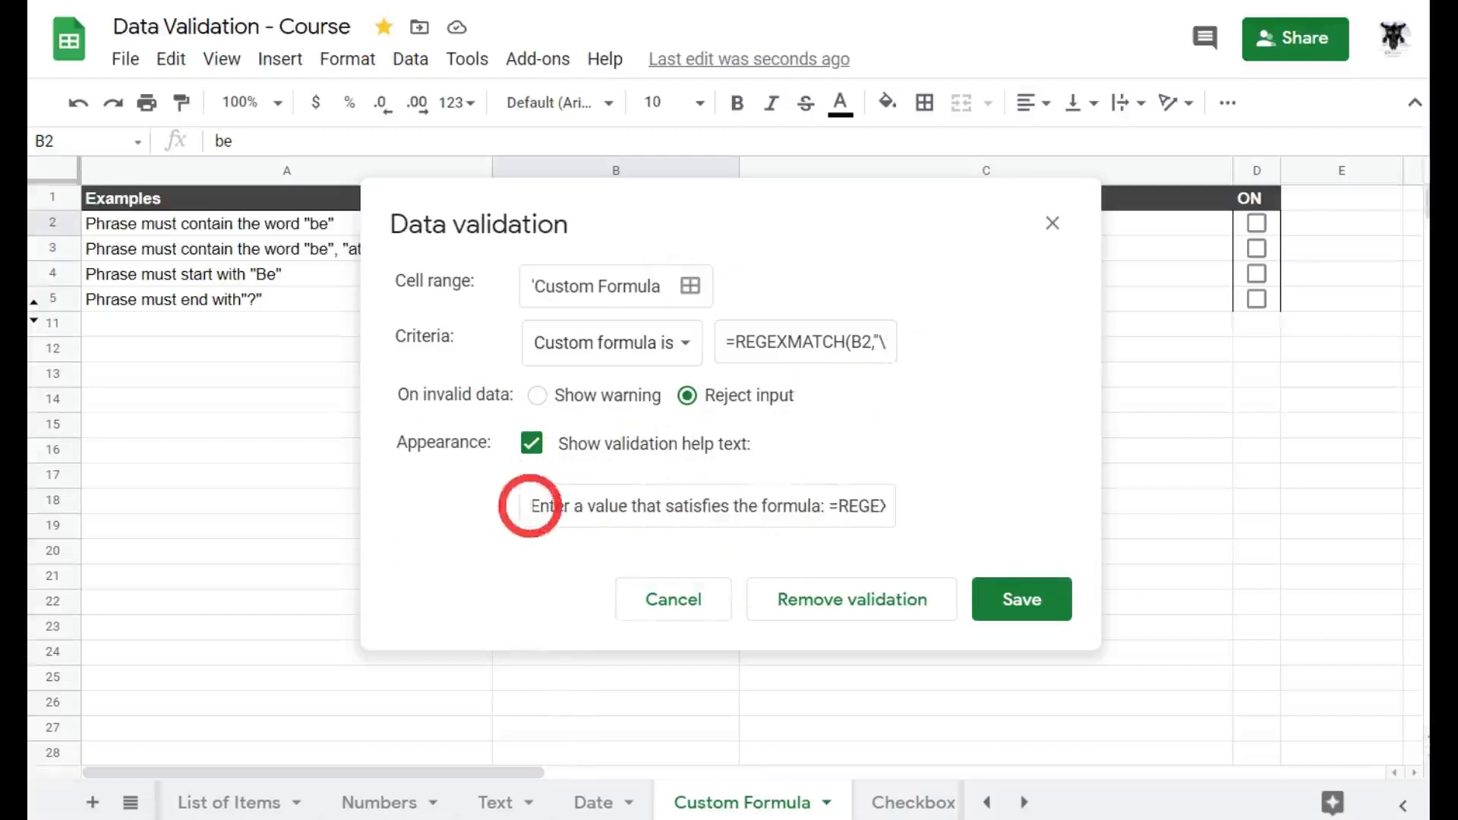
{"action": "left_click", "coordinate": [530, 505]}
{"action": "left_click_drag", "start_coordinate": [530, 505], "coordinate": [1097, 508]}
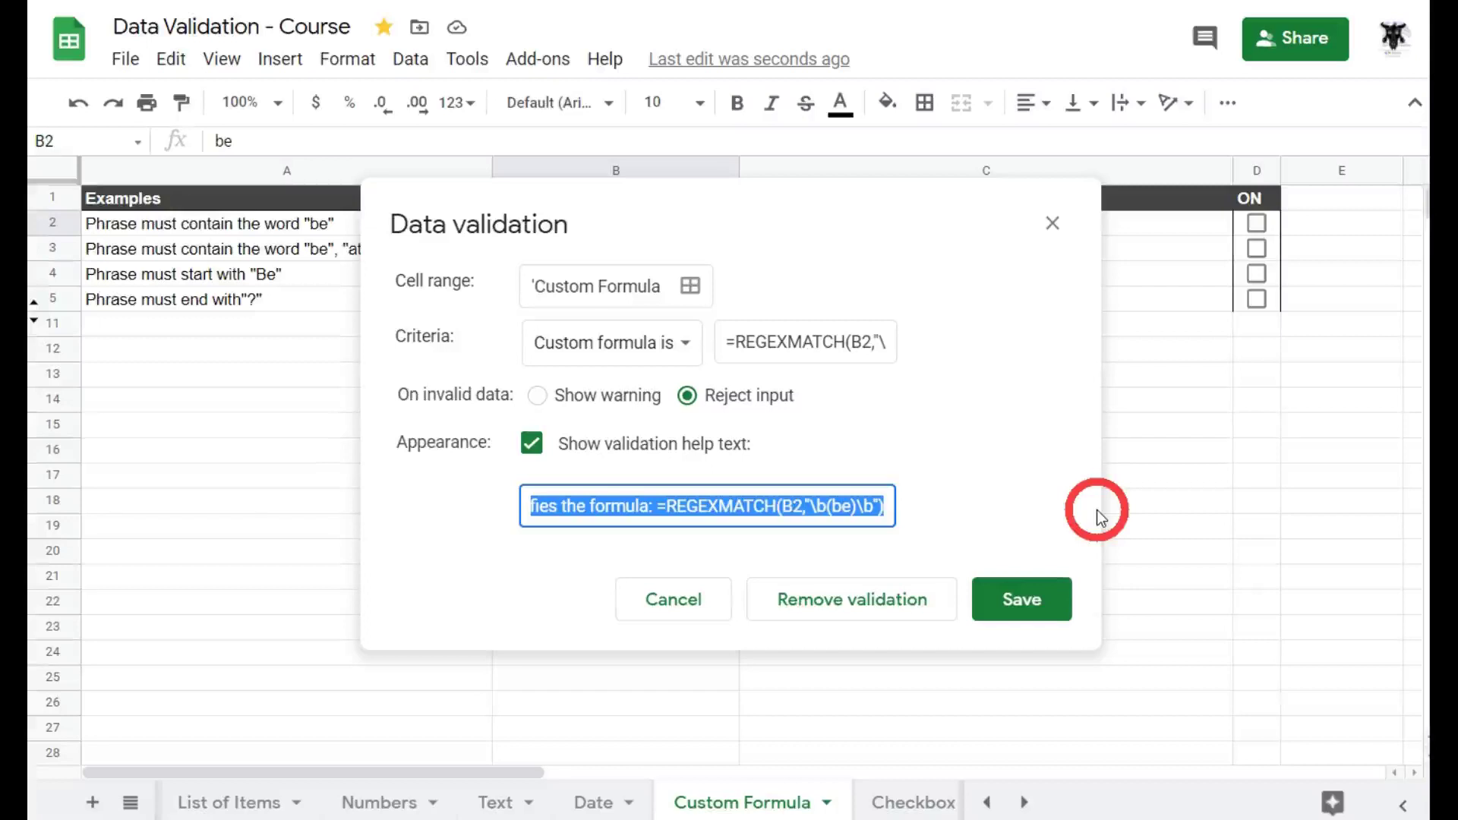
{"action": "type", "text": "P"}
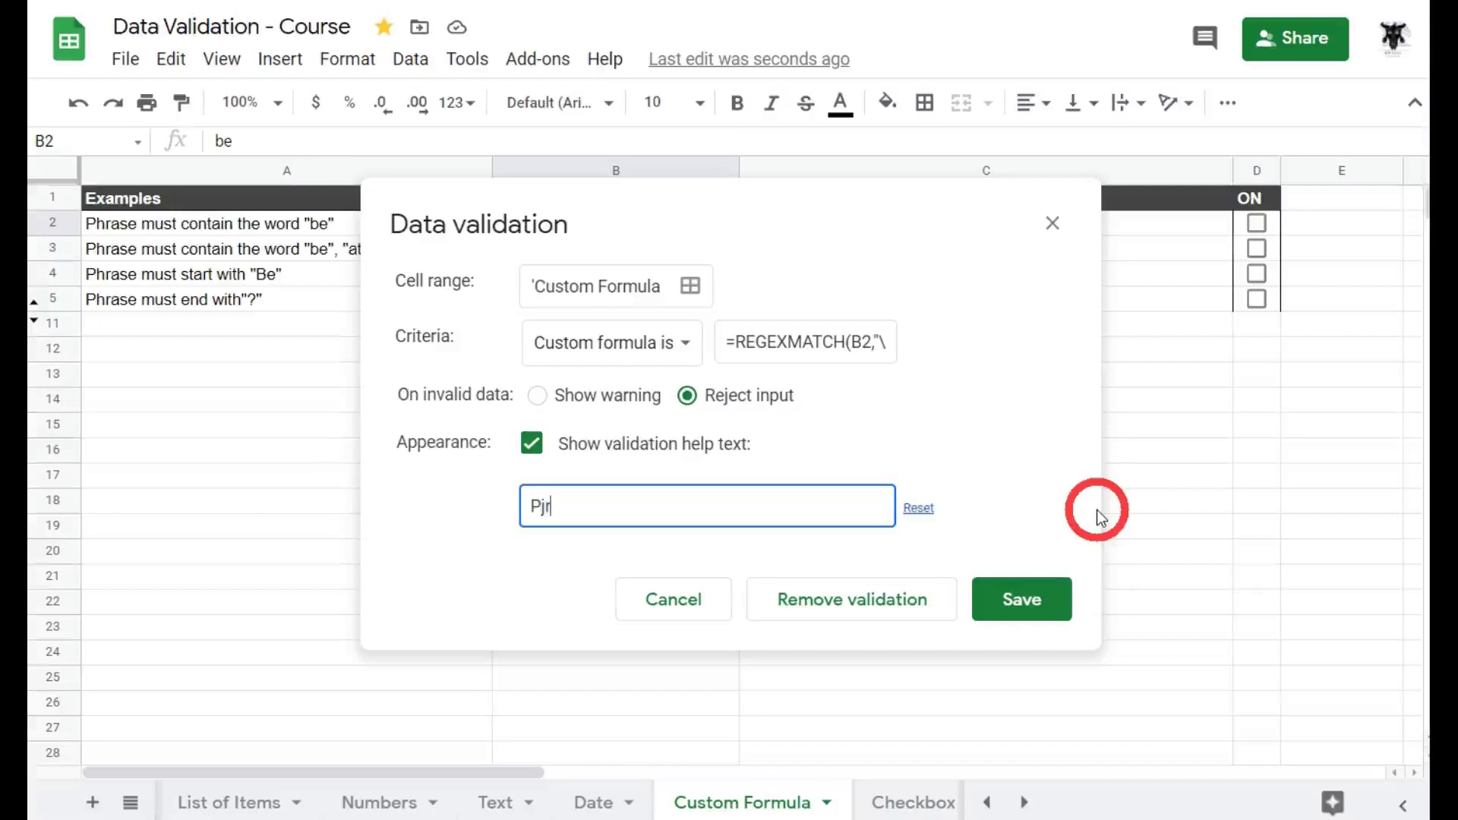
{"action": "type", "text": "hrase must contain the word \"be\"."}
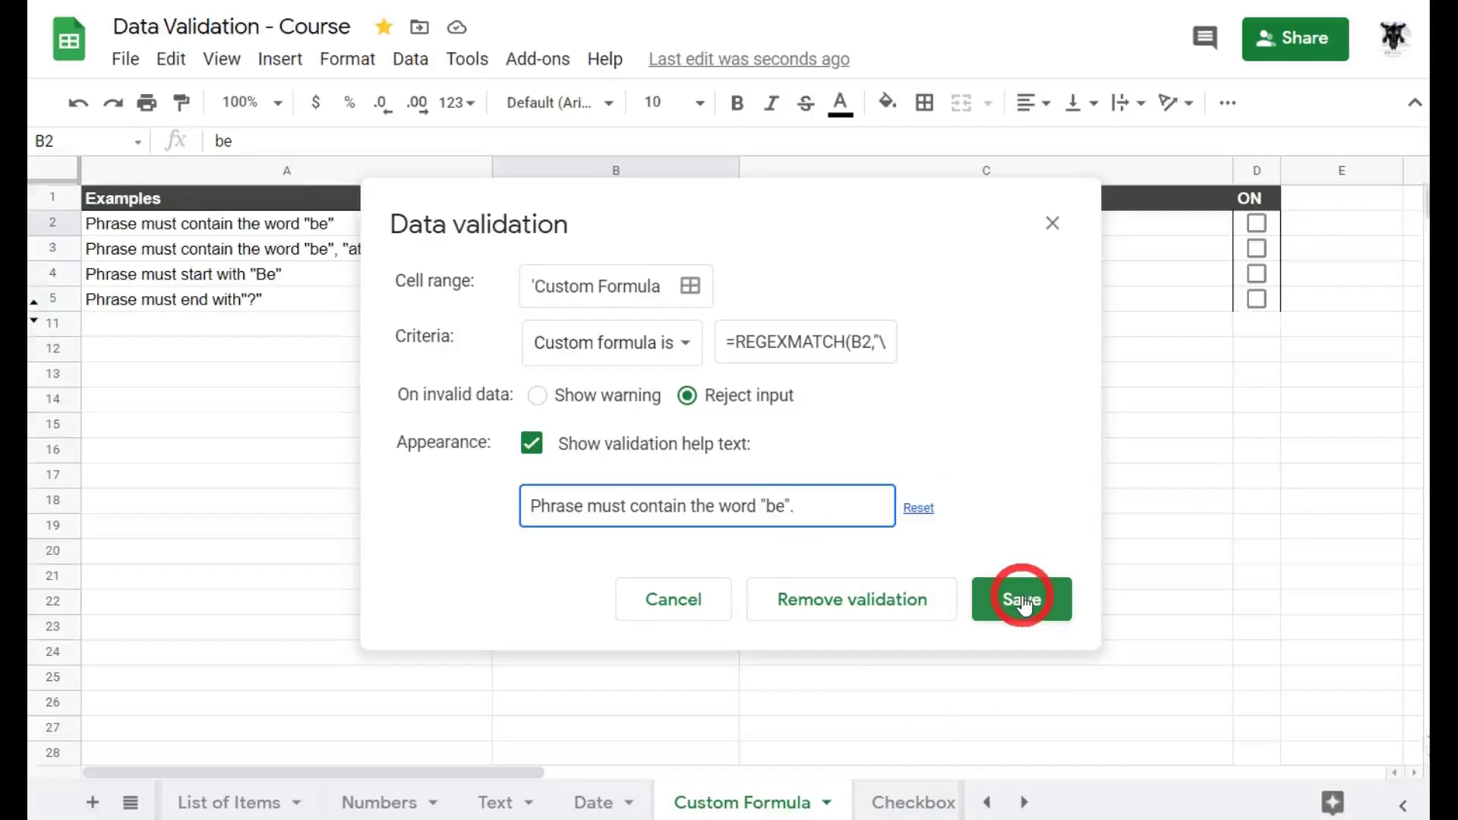
{"action": "left_click", "coordinate": [1023, 603]}
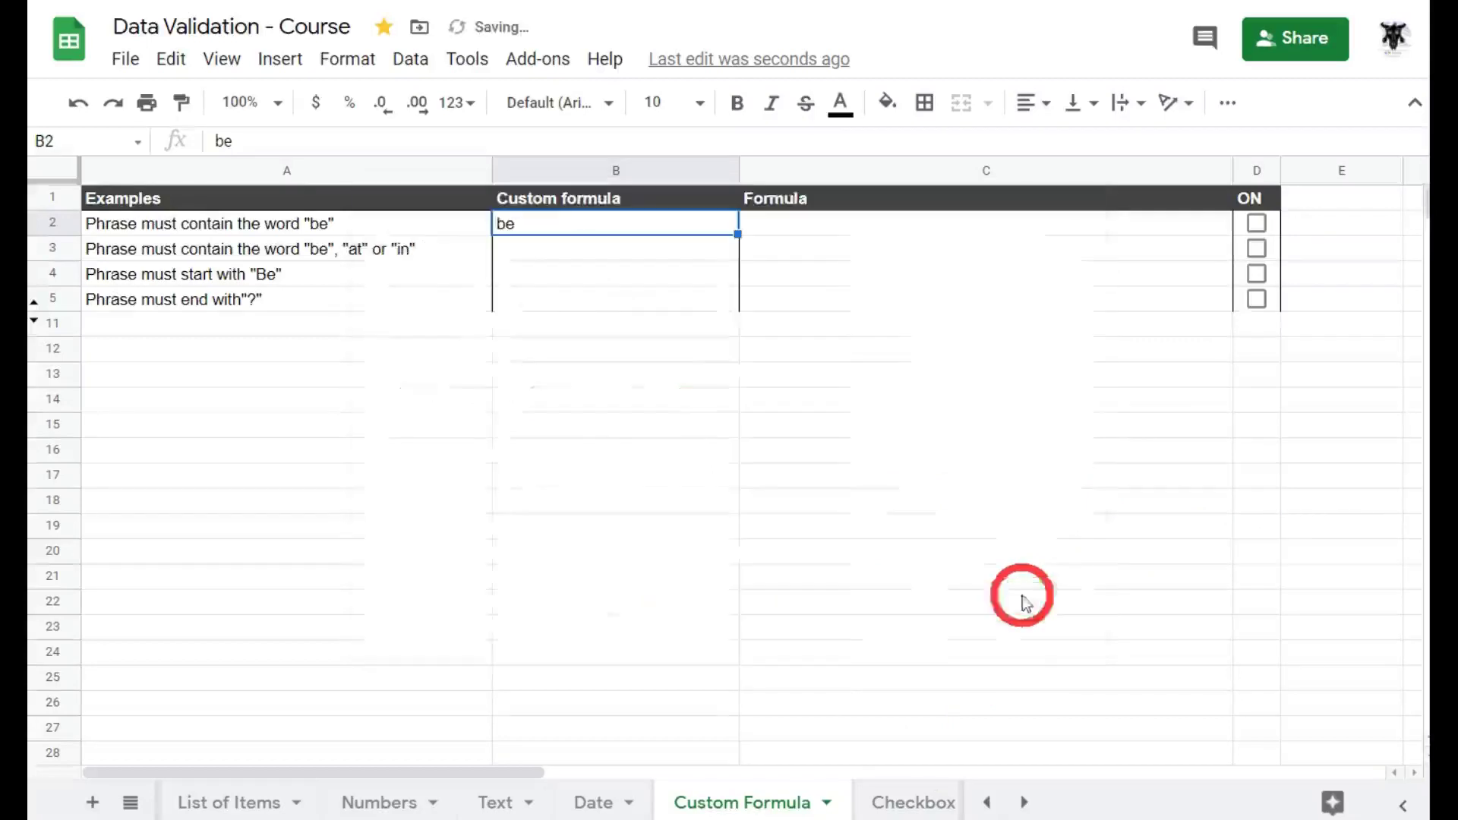
{"action": "left_click", "coordinate": [1259, 224]}
Inspect C2's formula =REGEXMATCH(B2,"\b(be)\b"), highlighting the B2 reference and the 'be' pattern
{"action": "left_click", "coordinate": [856, 408]}
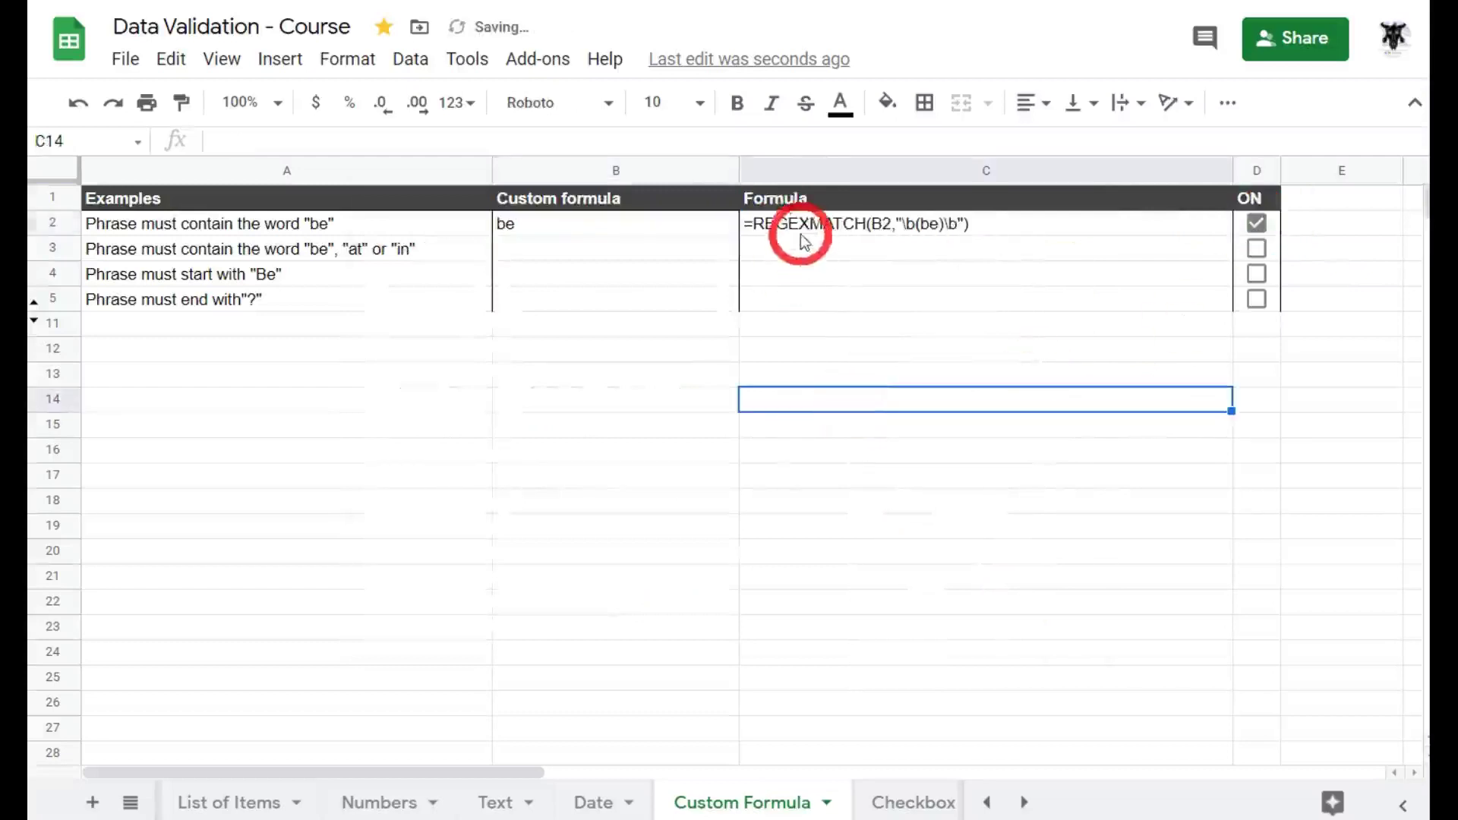
{"action": "left_click", "coordinate": [769, 224]}
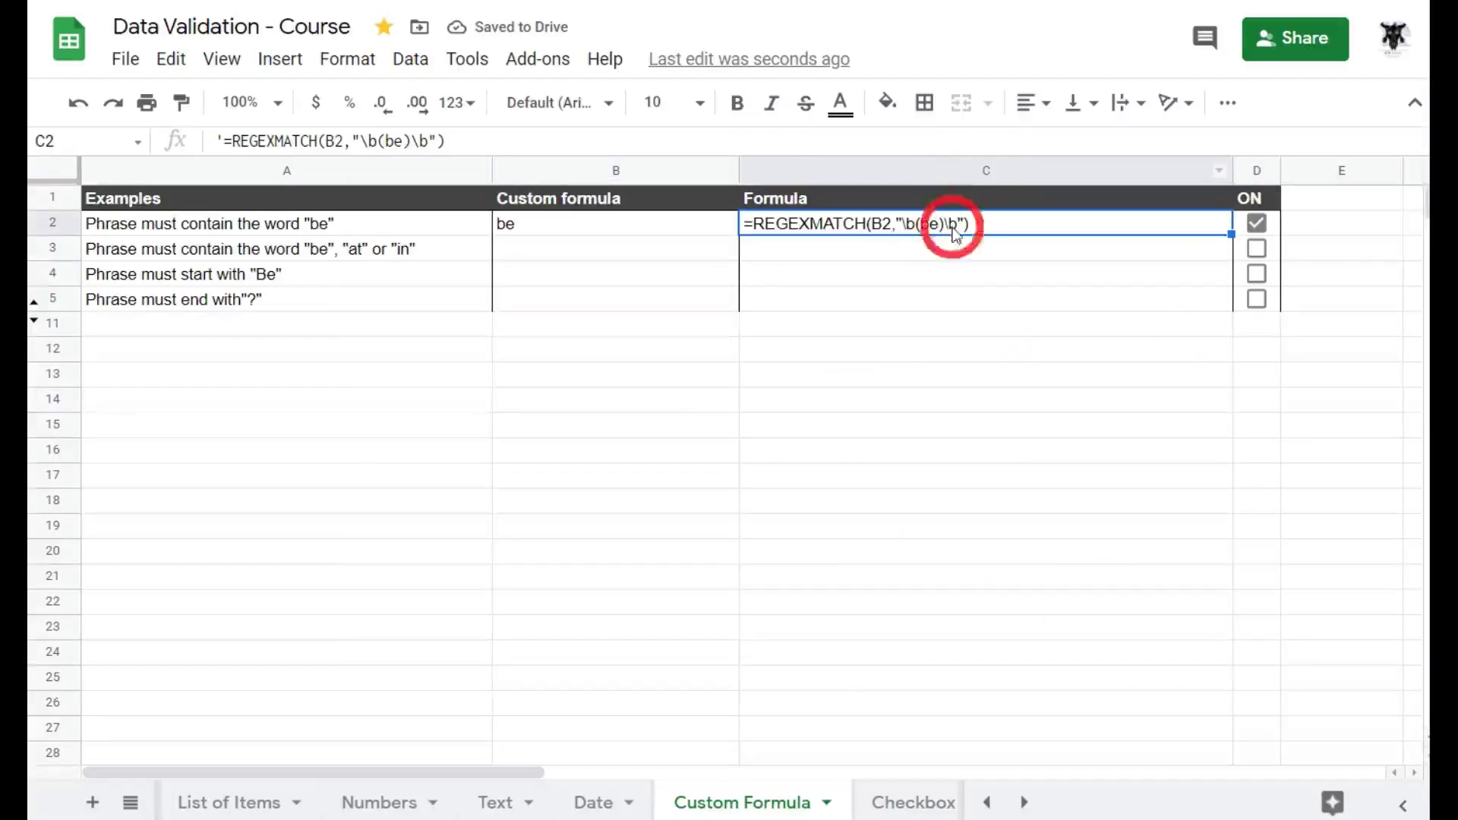
{"action": "double_click", "coordinate": [833, 228]}
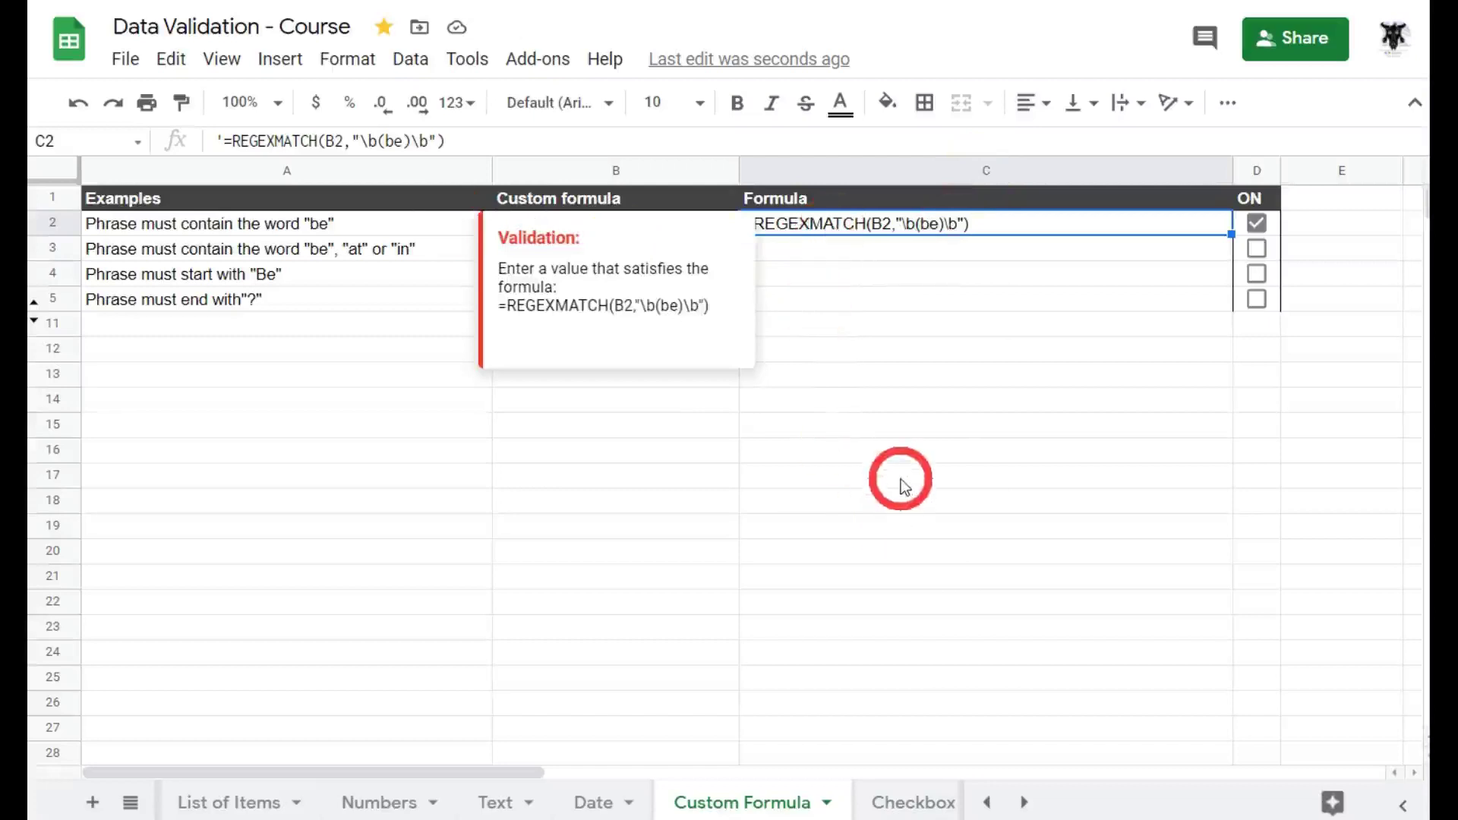
{"action": "key", "text": "Escape"}
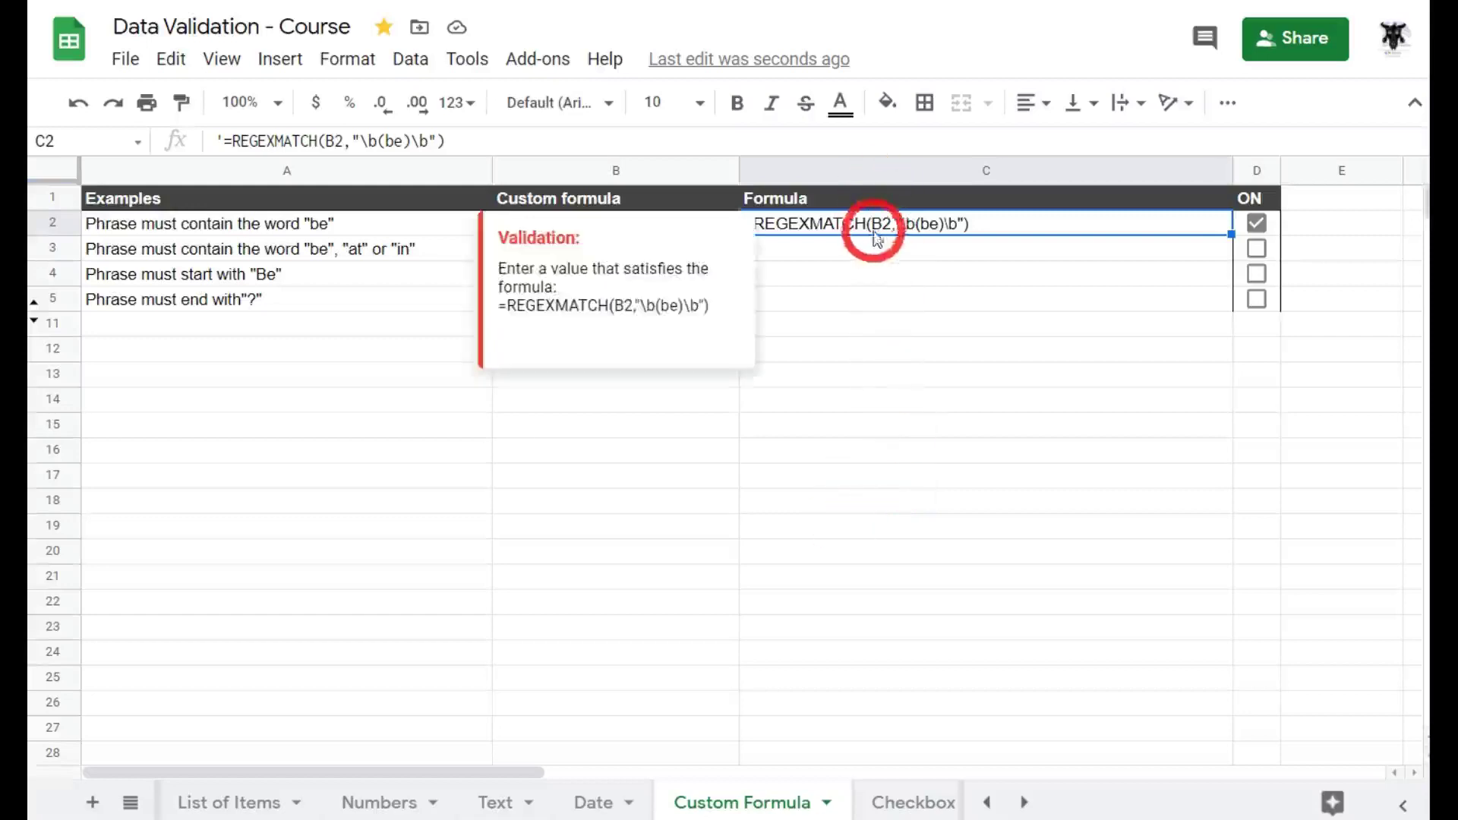
{"action": "left_click", "coordinate": [341, 141]}
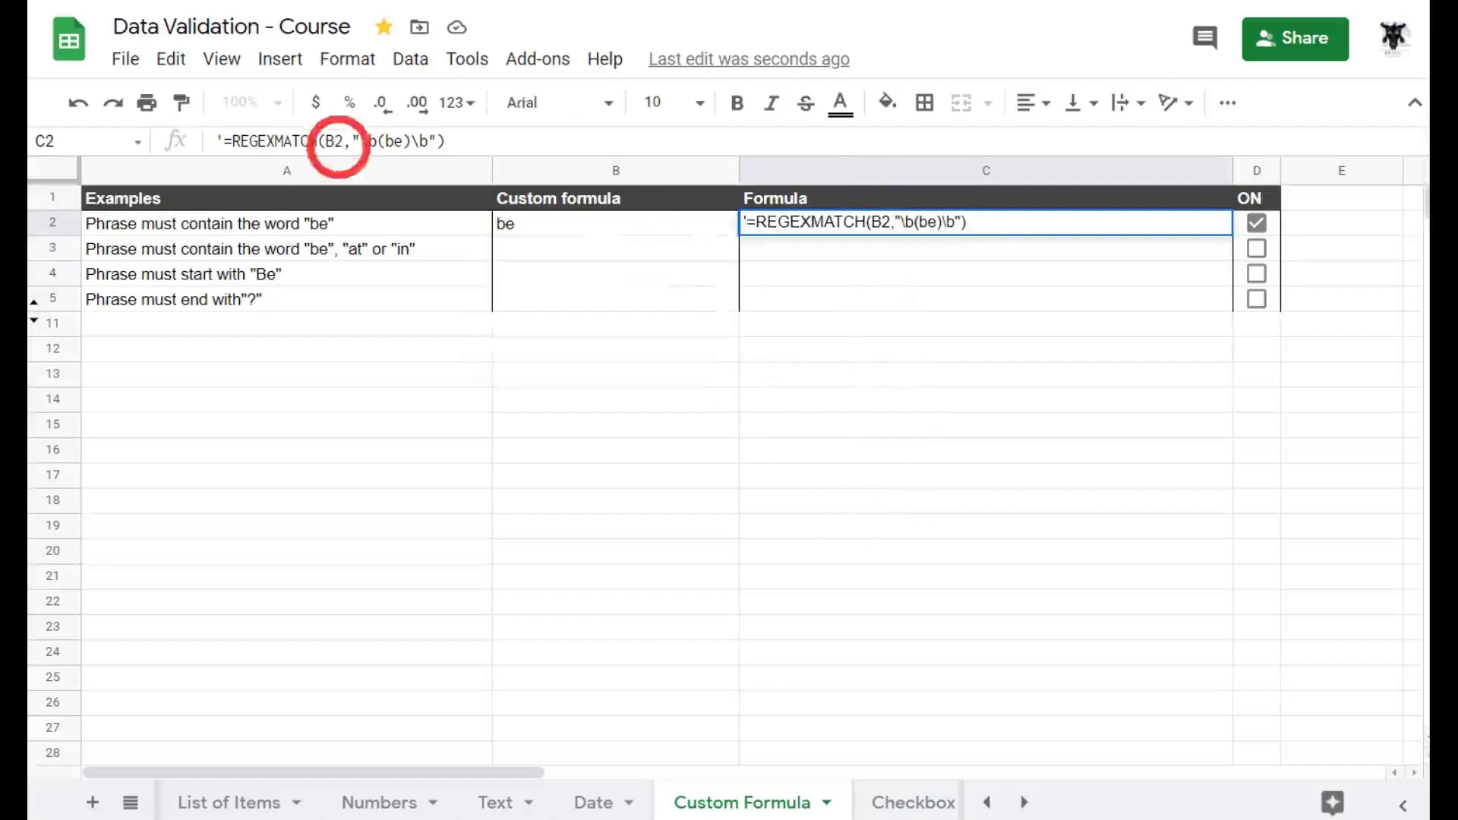
{"action": "left_click_drag", "start_coordinate": [341, 141], "coordinate": [327, 143]}
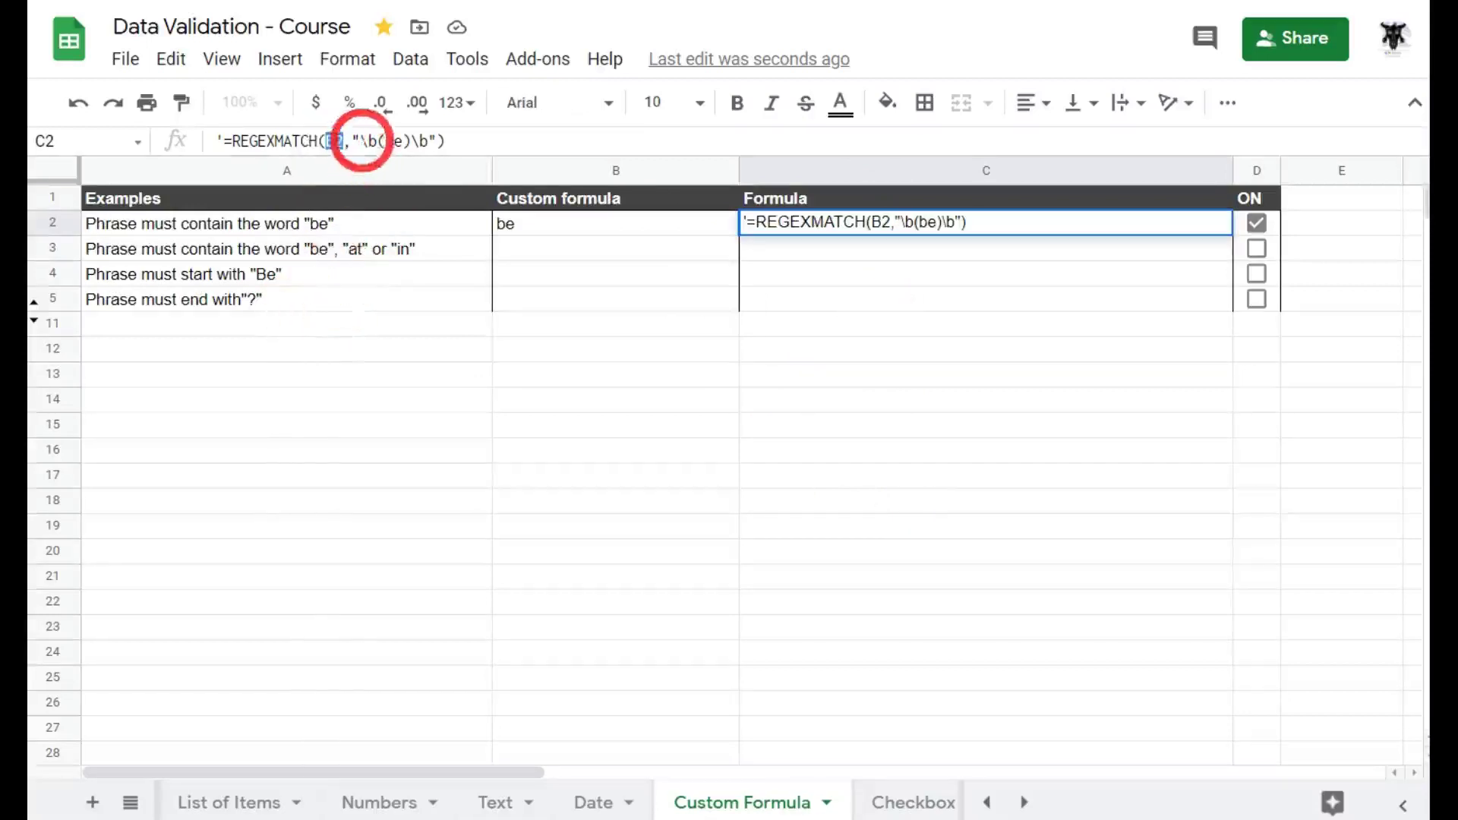
{"action": "left_click_drag", "start_coordinate": [361, 142], "coordinate": [423, 136]}
{"action": "double_click", "coordinate": [394, 141]}
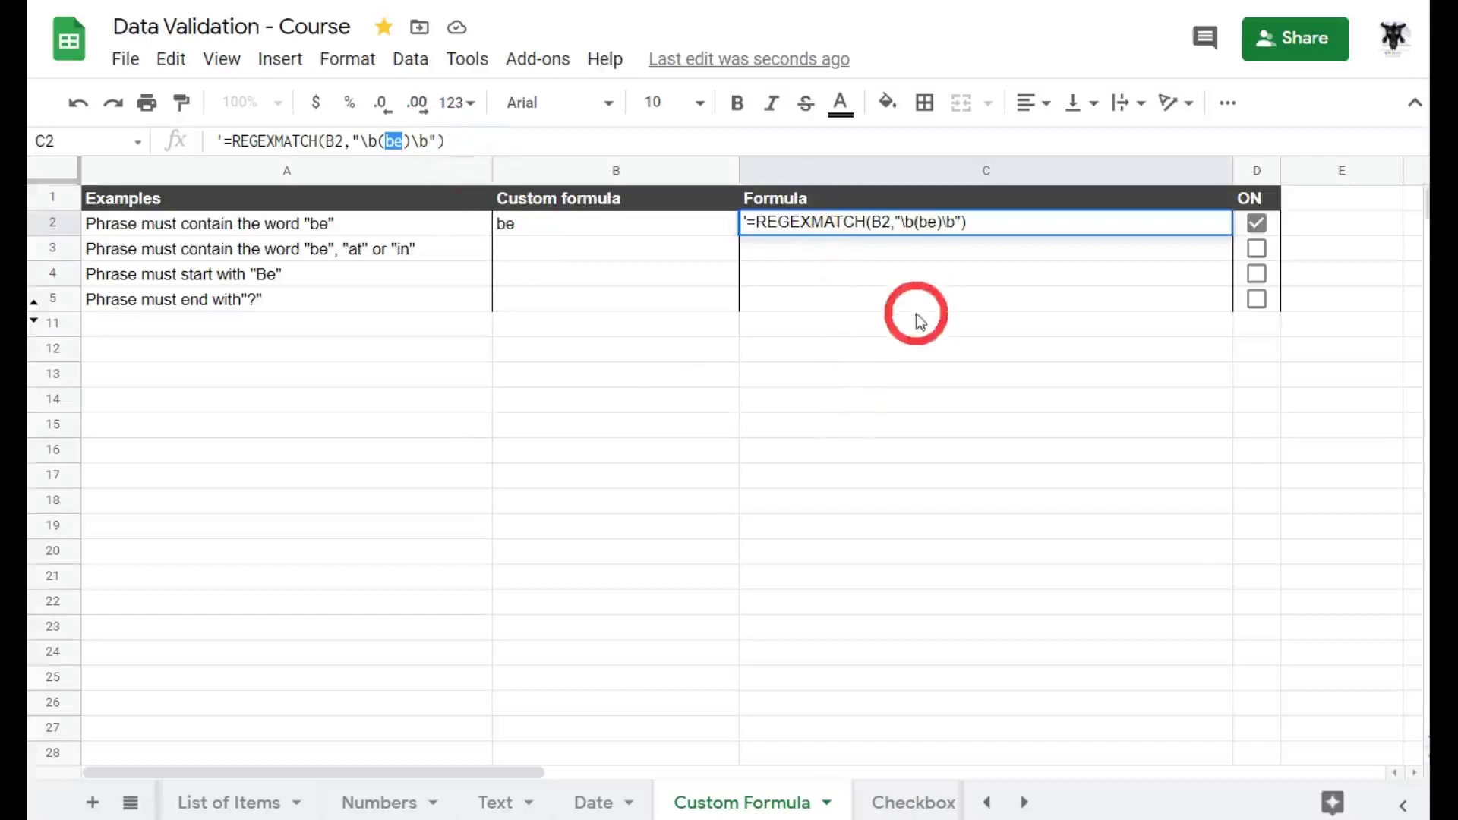
{"action": "left_click", "coordinate": [594, 232]}
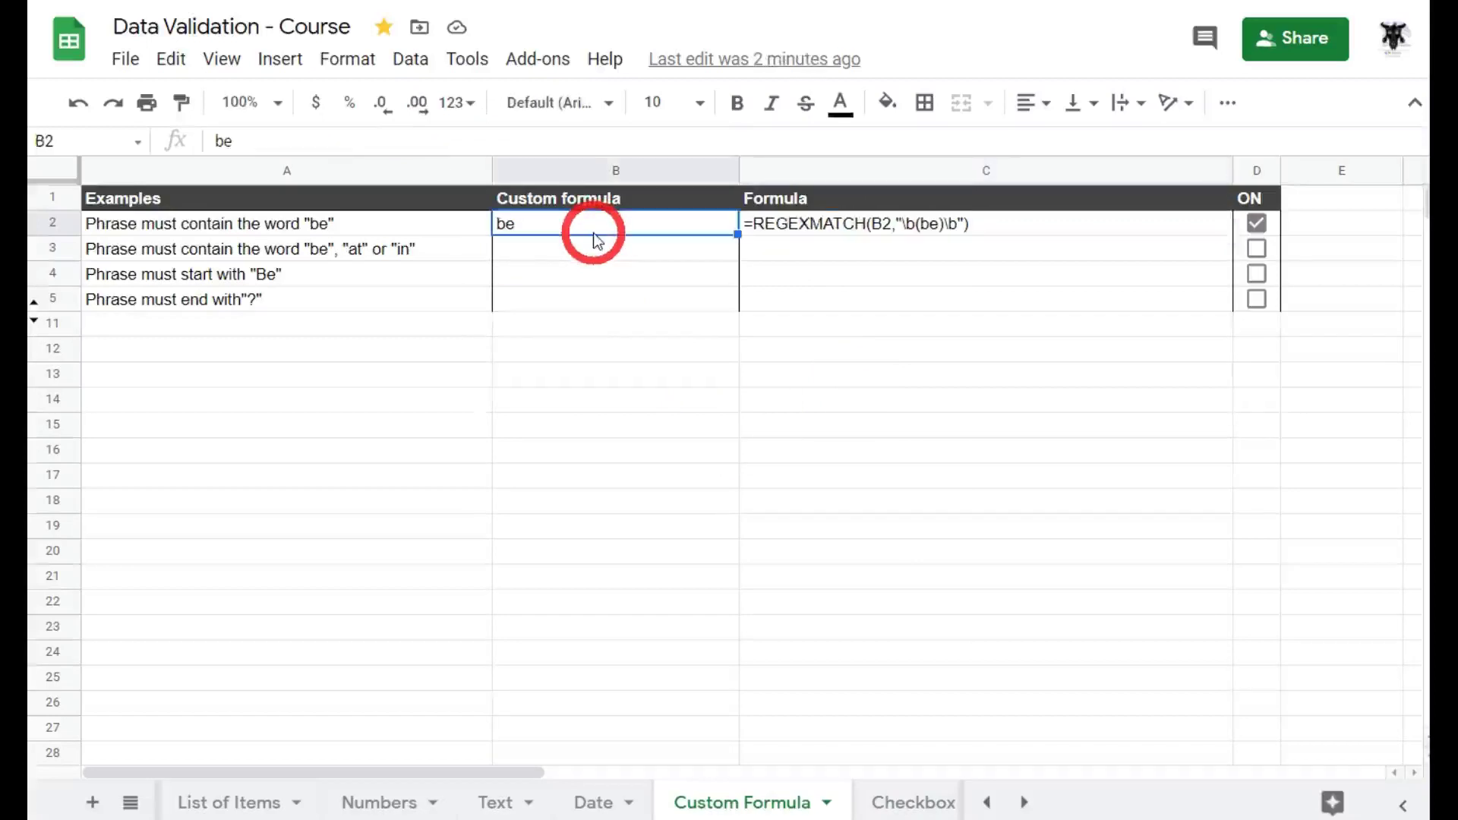
Test B2 with 'become' and 'Be', dismissing both rejections
{"action": "type", "text": "bcece"}
{"action": "key", "text": "BackSpace"}
{"action": "key", "text": "BackSpace"}
{"action": "key", "text": "BackSpace"}
{"action": "key", "text": "BackSpace"}
{"action": "type", "text": "ecome"}
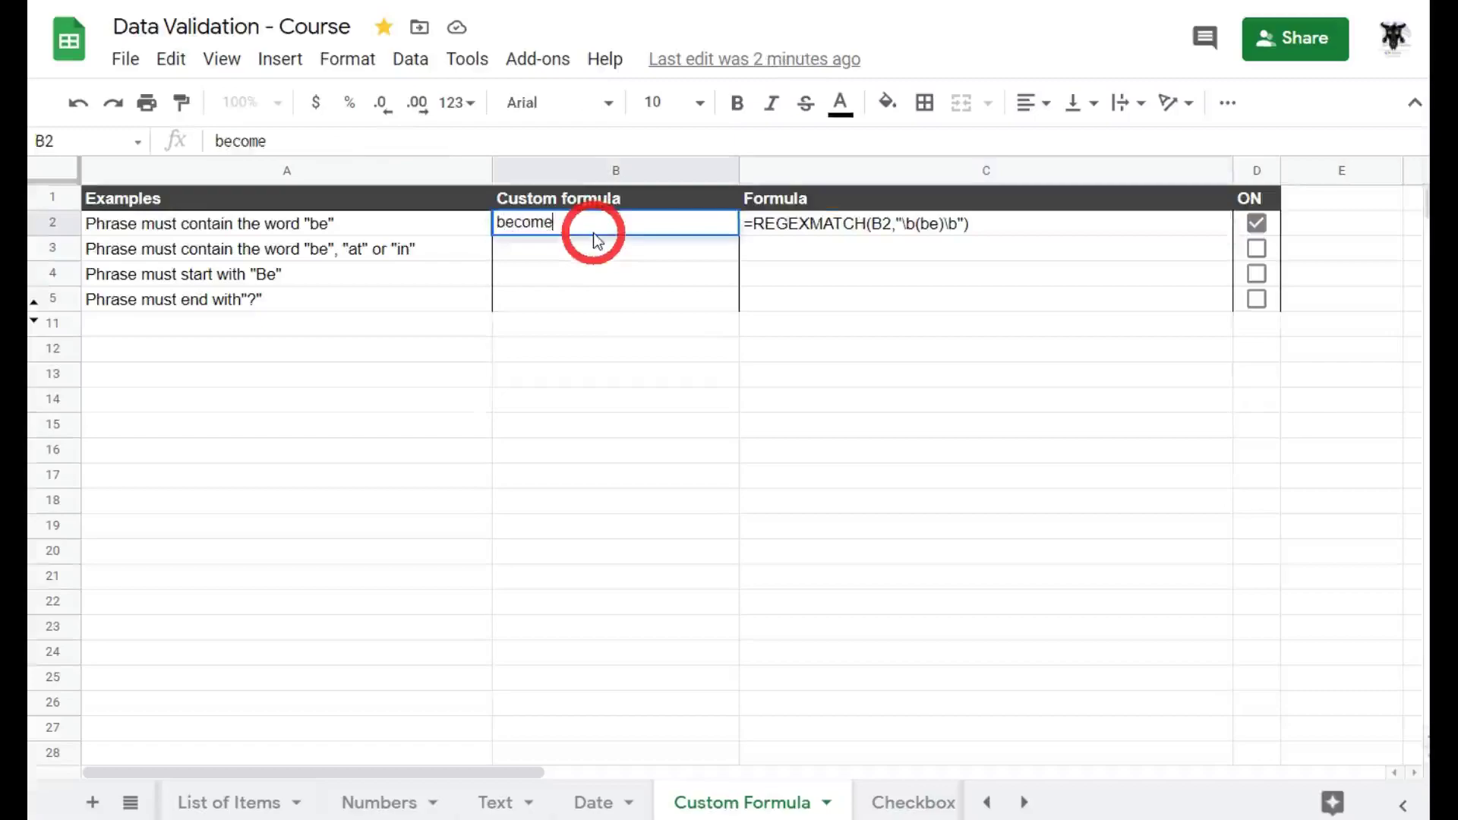
{"action": "key", "text": "Return"}
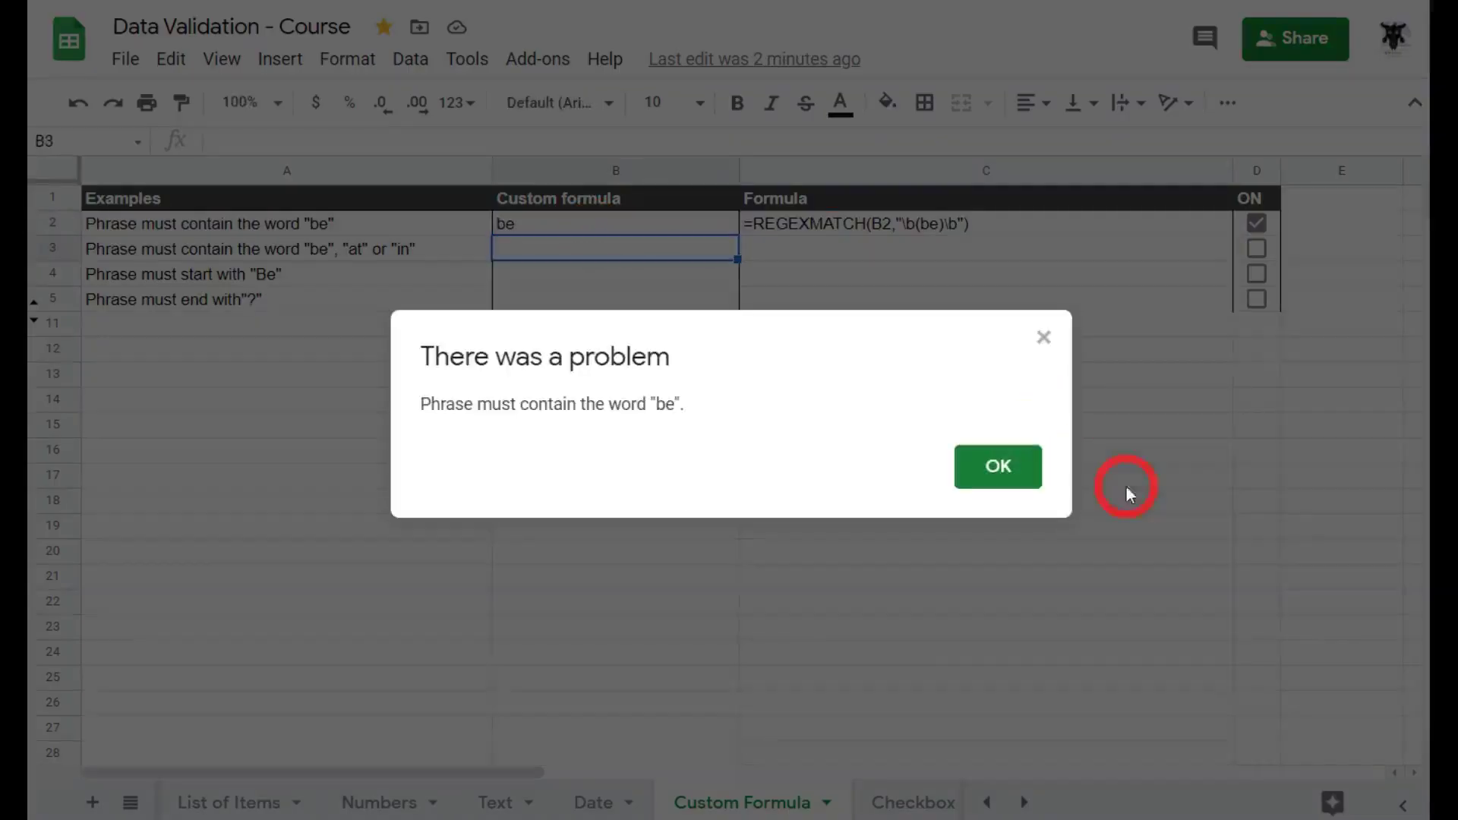
{"action": "left_click", "coordinate": [1014, 471]}
{"action": "double_click", "coordinate": [535, 223]}
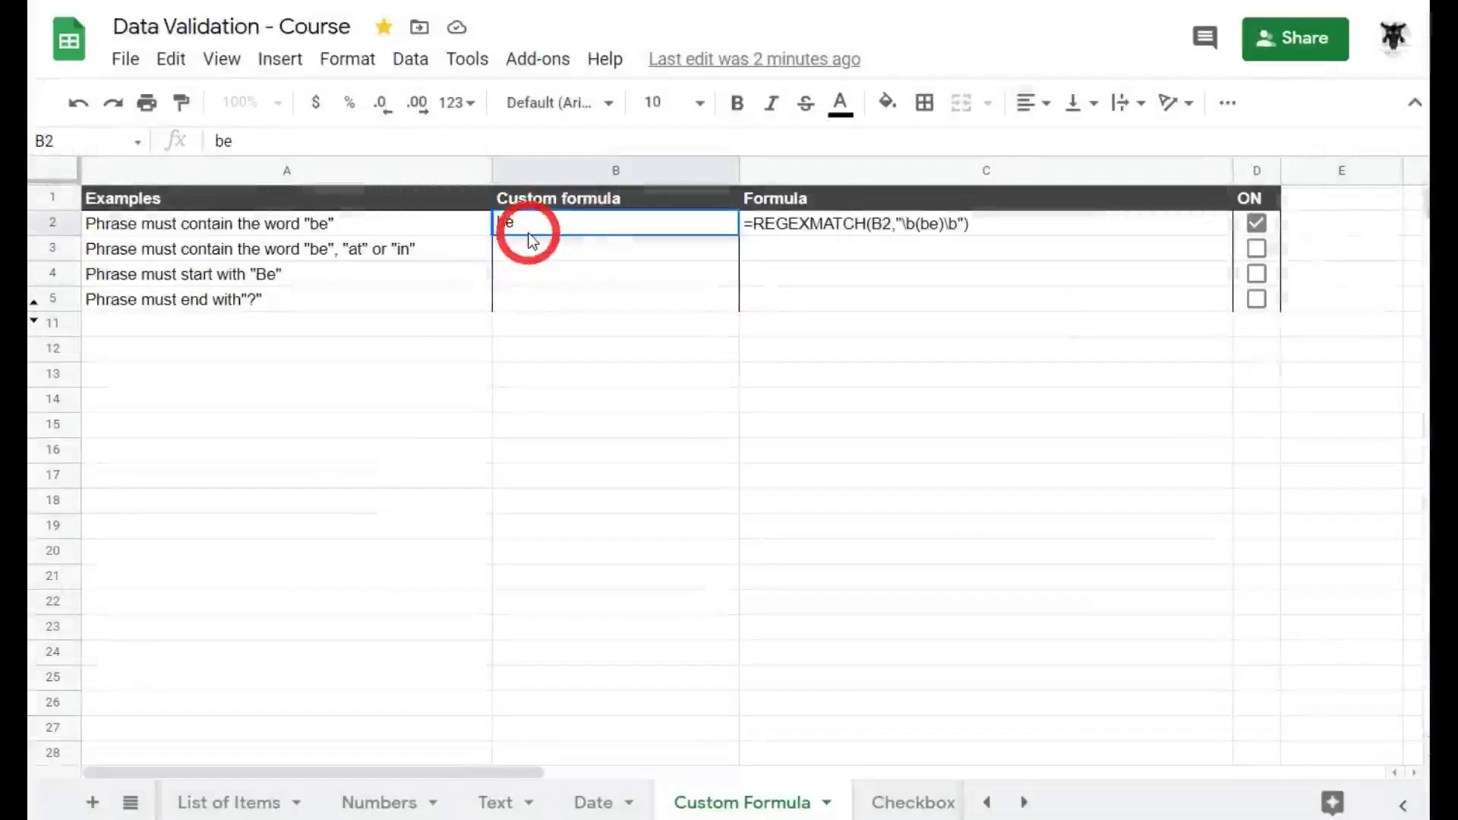
{"action": "key", "text": "Return"}
{"action": "left_click", "coordinate": [553, 220]}
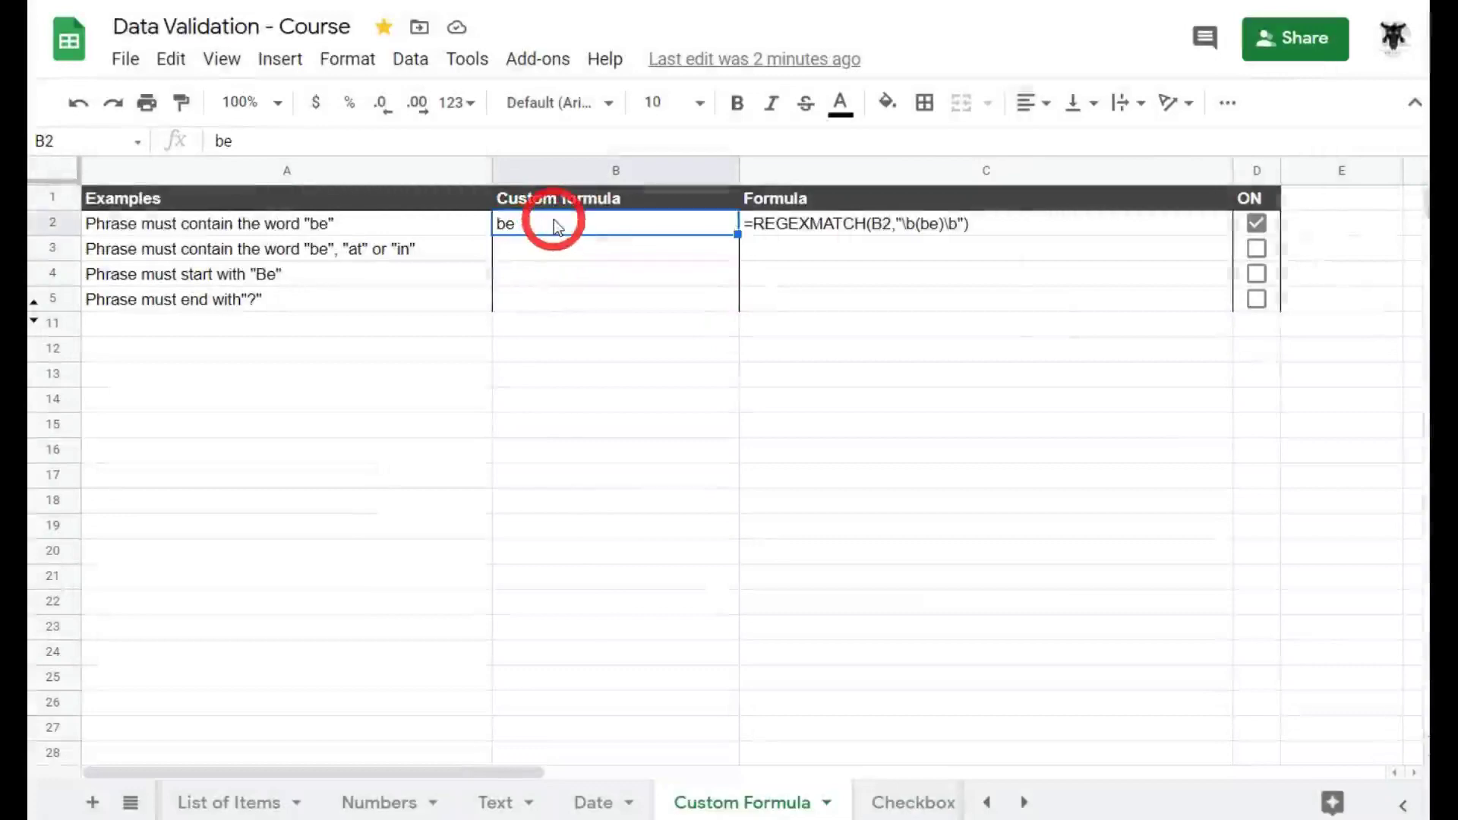
{"action": "type", "text": "B"}
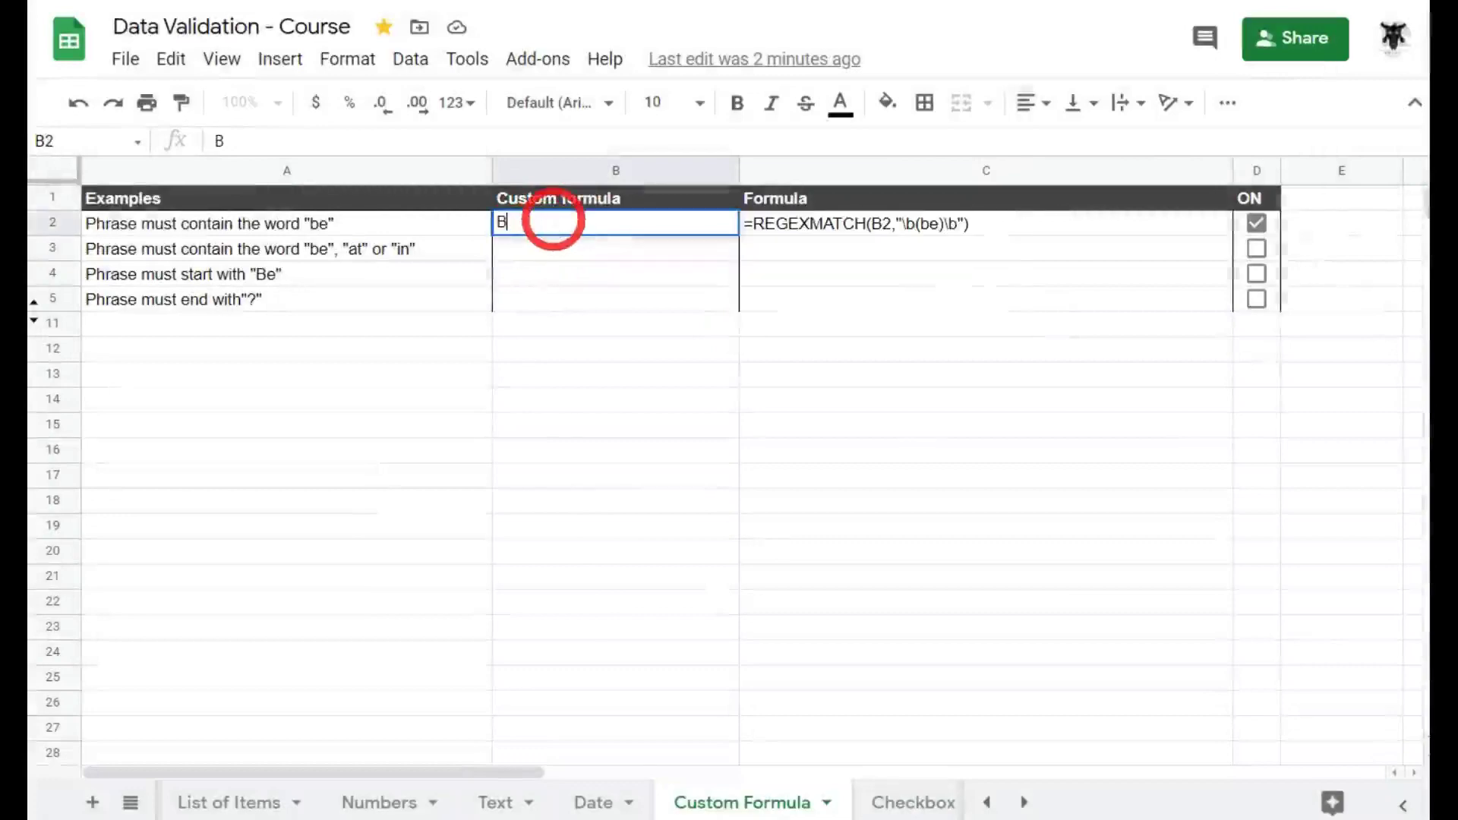
{"action": "type", "text": "e"}
{"action": "key", "text": "Return"}
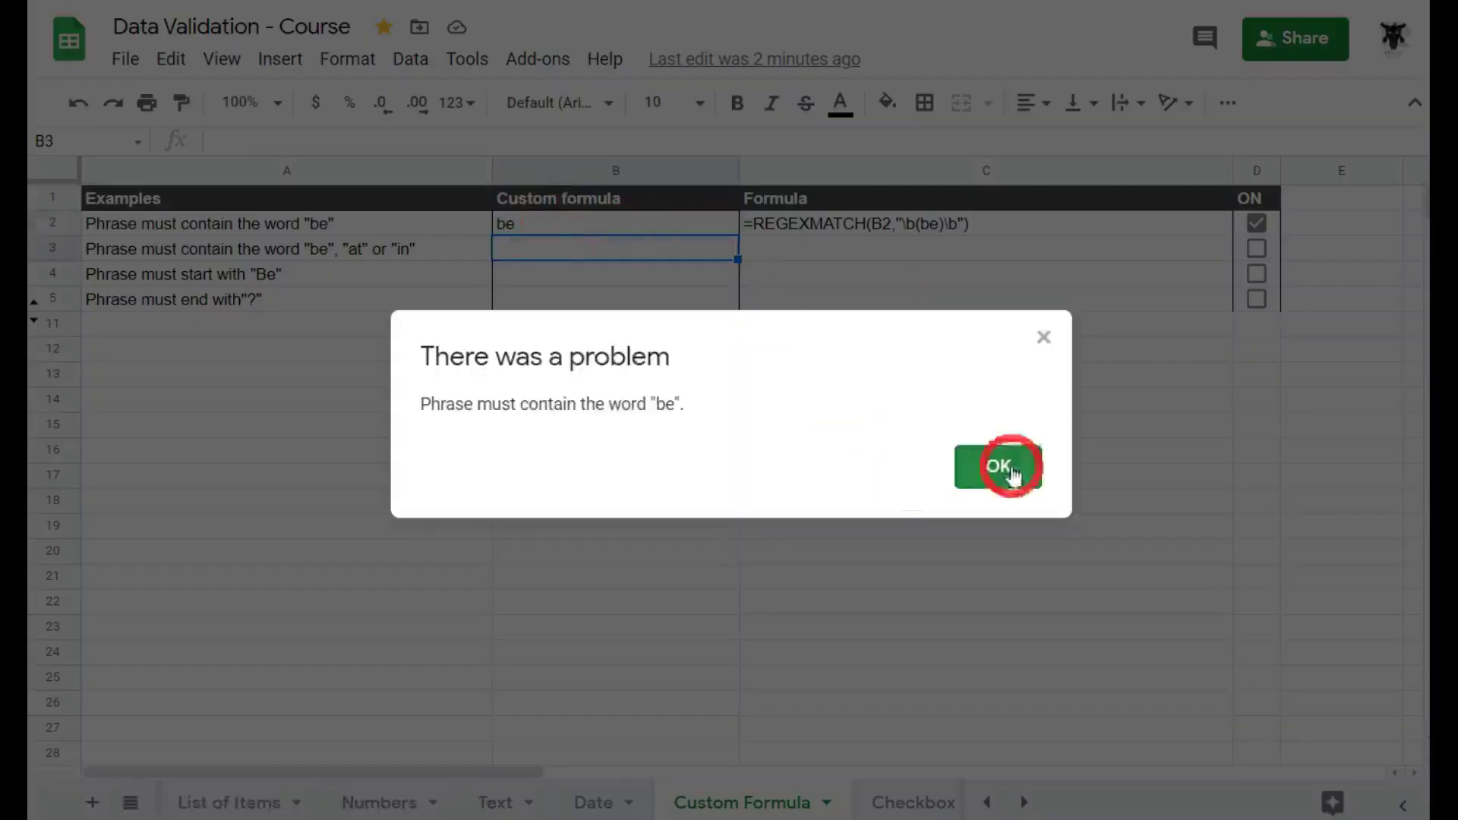
{"action": "left_click", "coordinate": [1013, 474]}
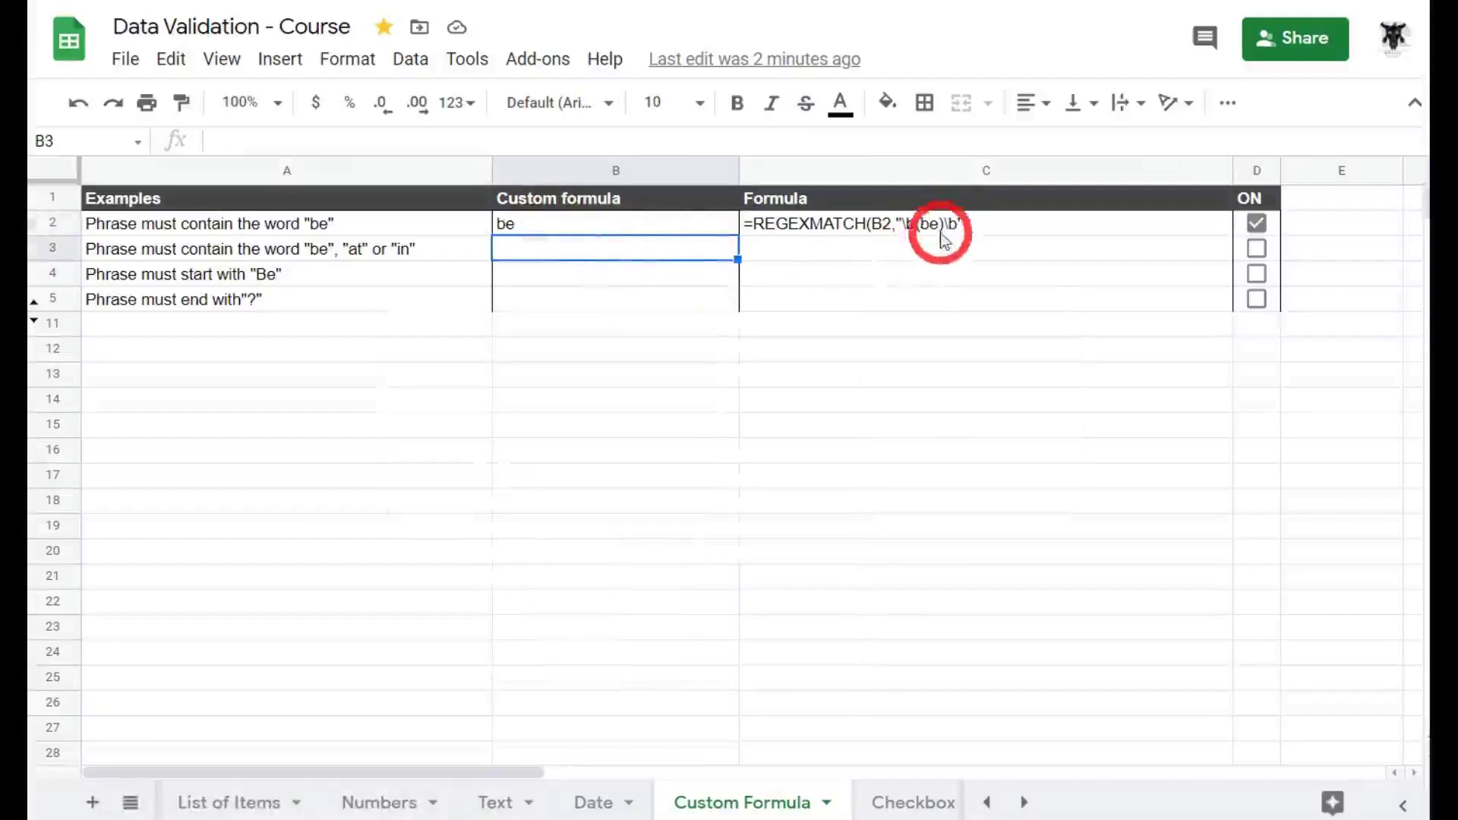
Test B2 with 'be,' and then 'be.'
{"action": "left_click", "coordinate": [550, 222]}
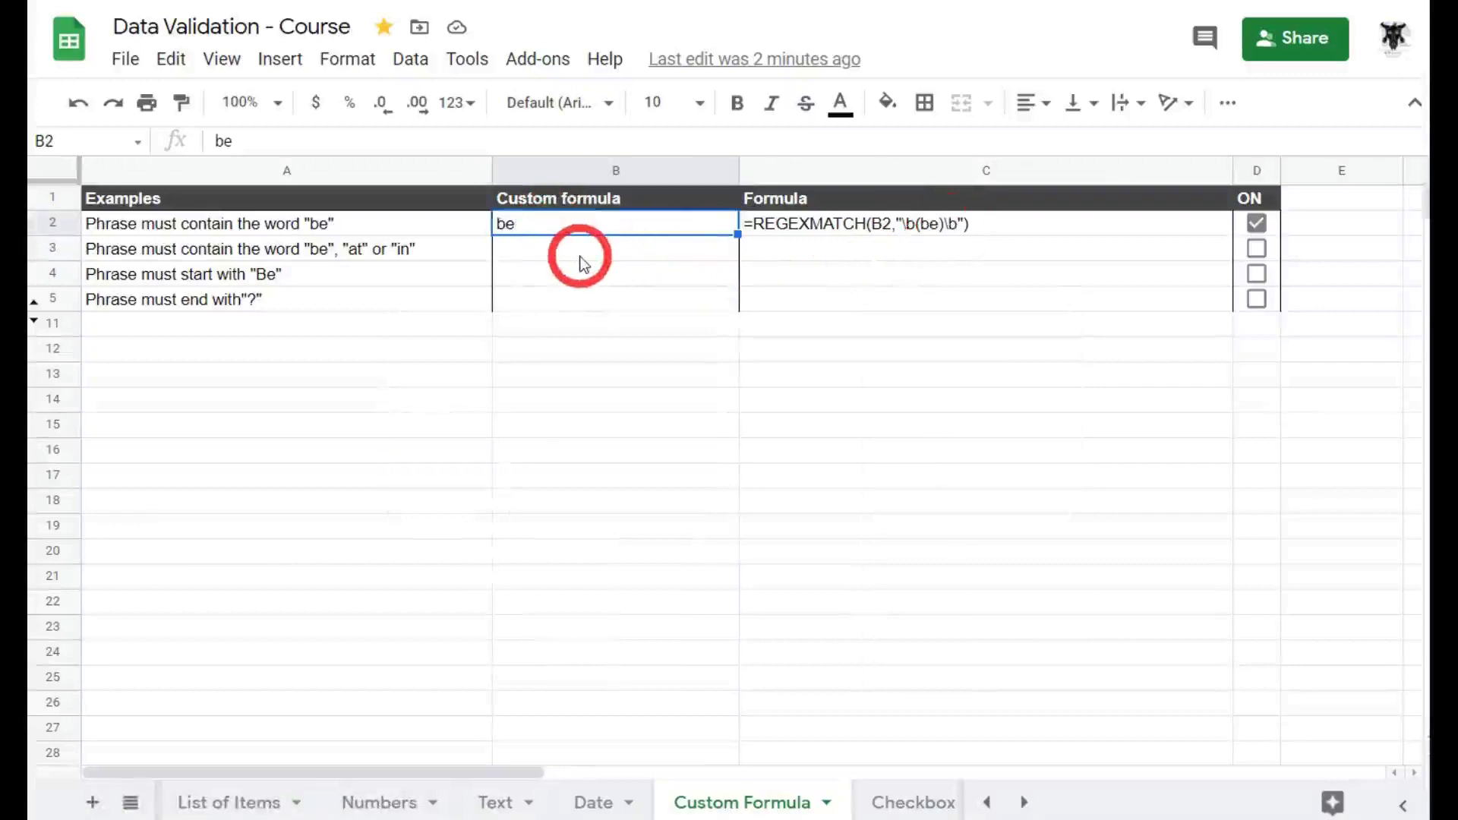
{"action": "type", "text": "be,"}
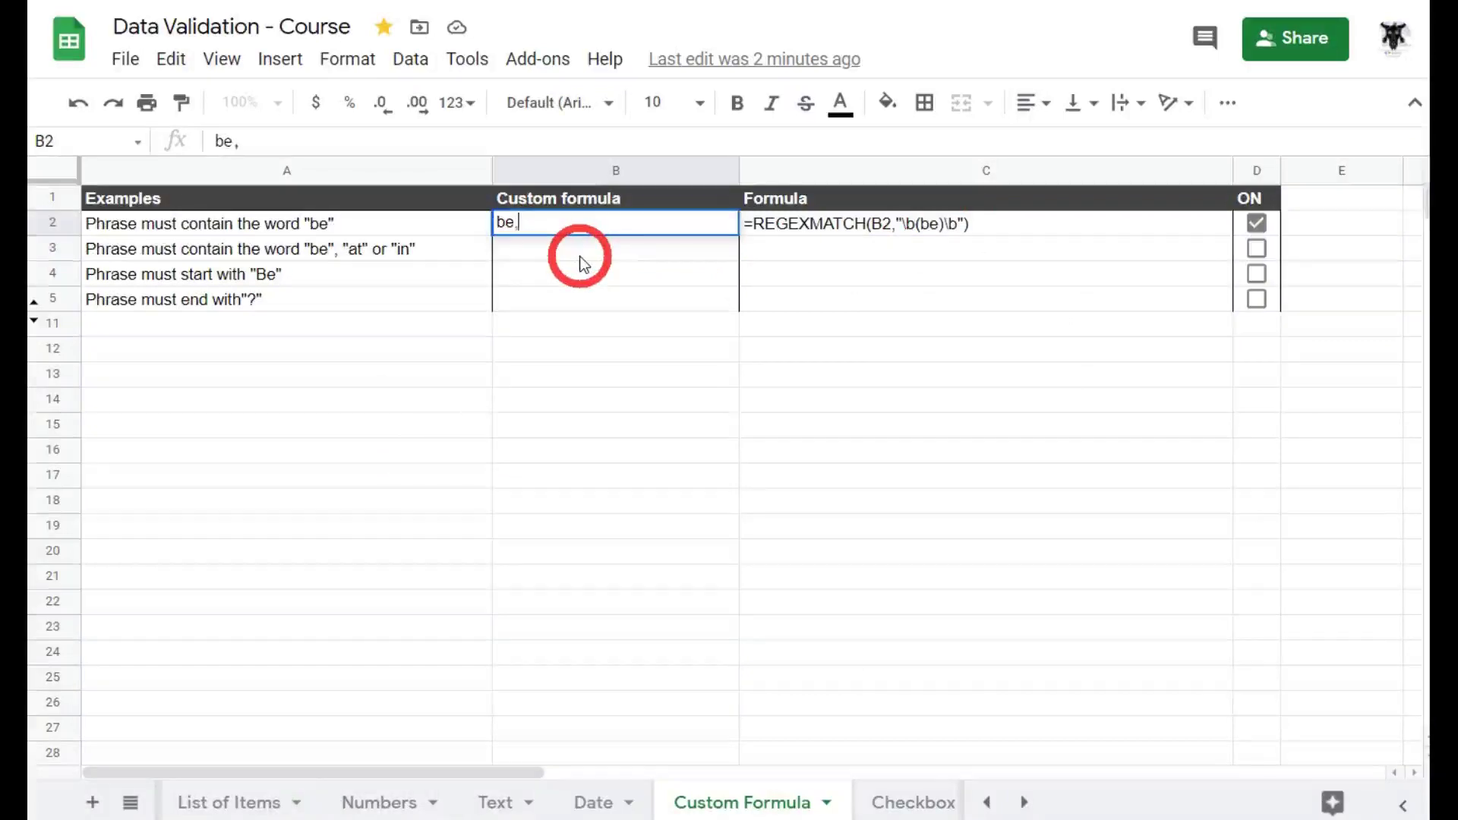
{"action": "key", "text": "Return"}
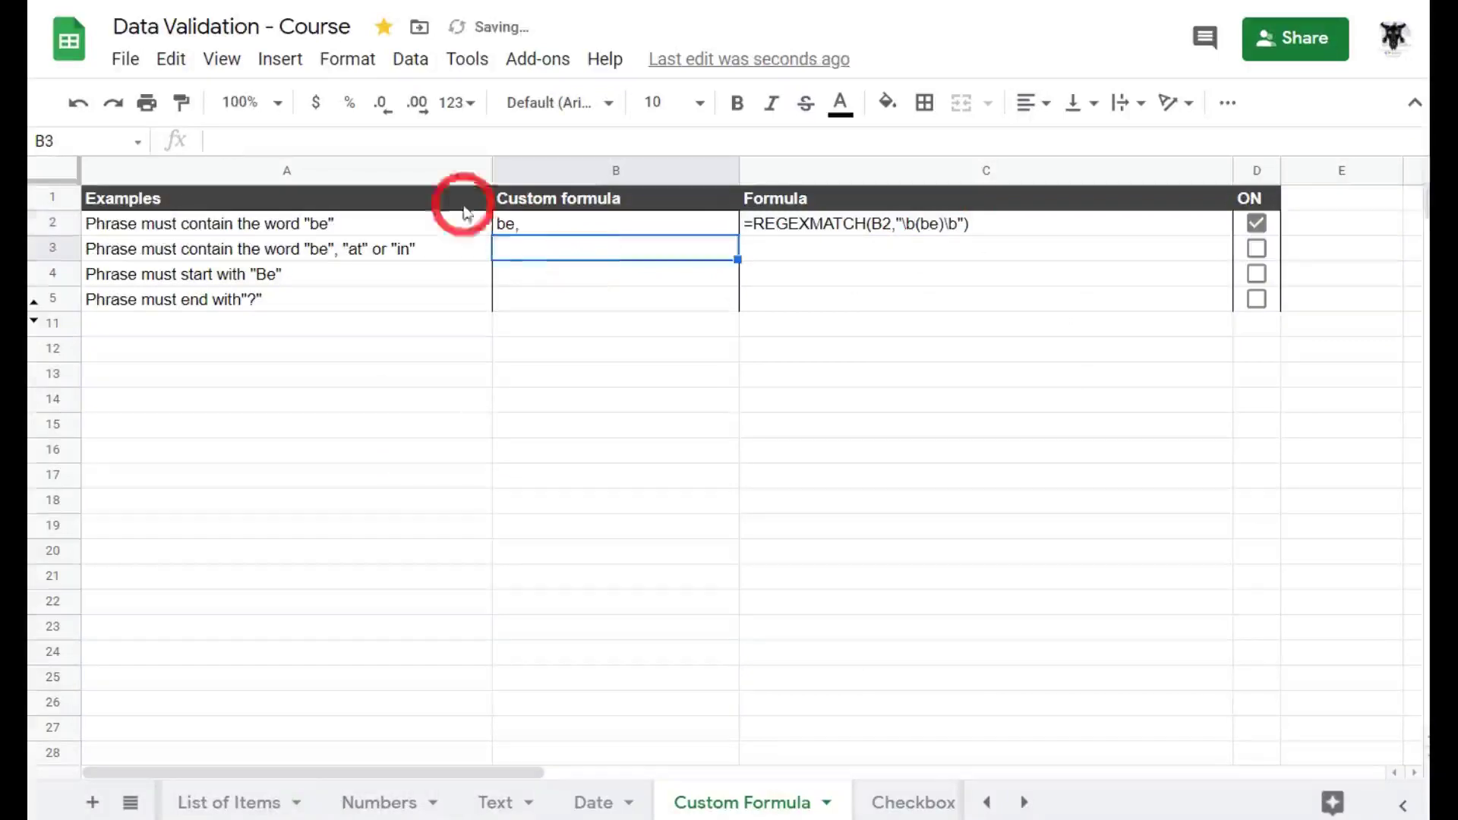
{"action": "left_click", "coordinate": [509, 222]}
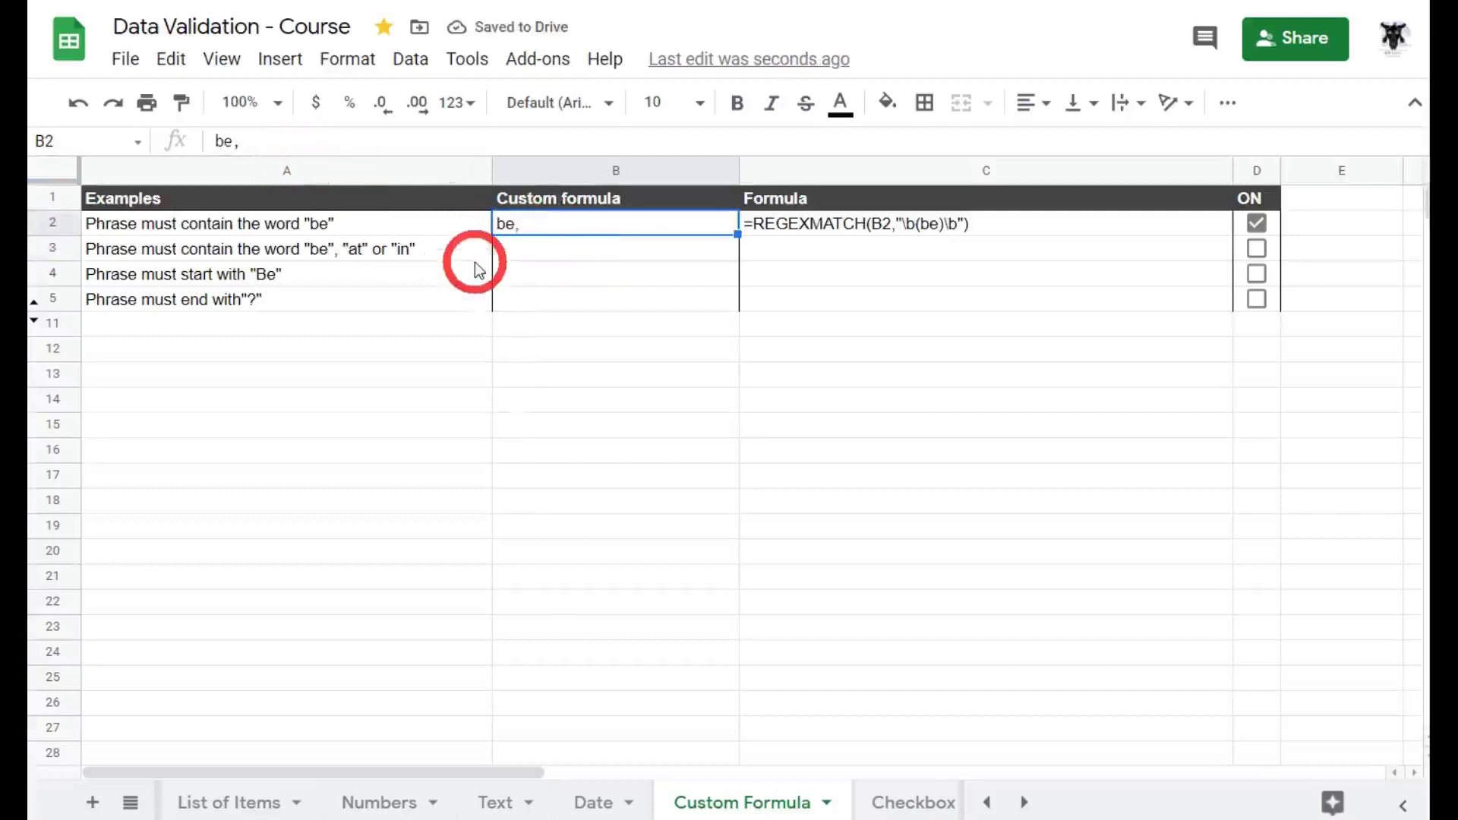
{"action": "key", "text": "Return"}
{"action": "key", "text": "BackSpace"}
{"action": "key", "text": "Return"}
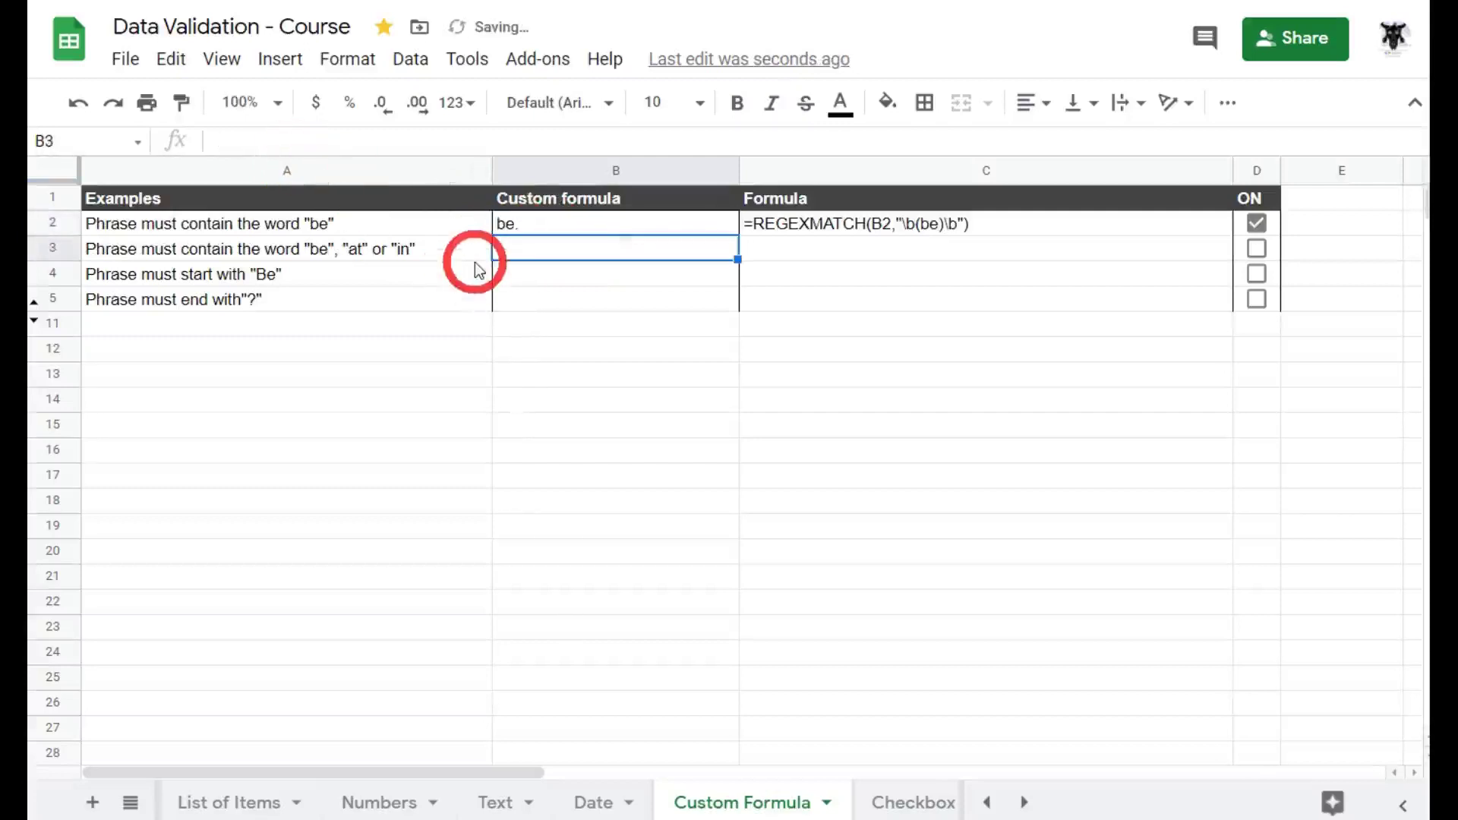
Enter 'She is all she can be.' in B2
{"action": "left_click", "coordinate": [605, 228]}
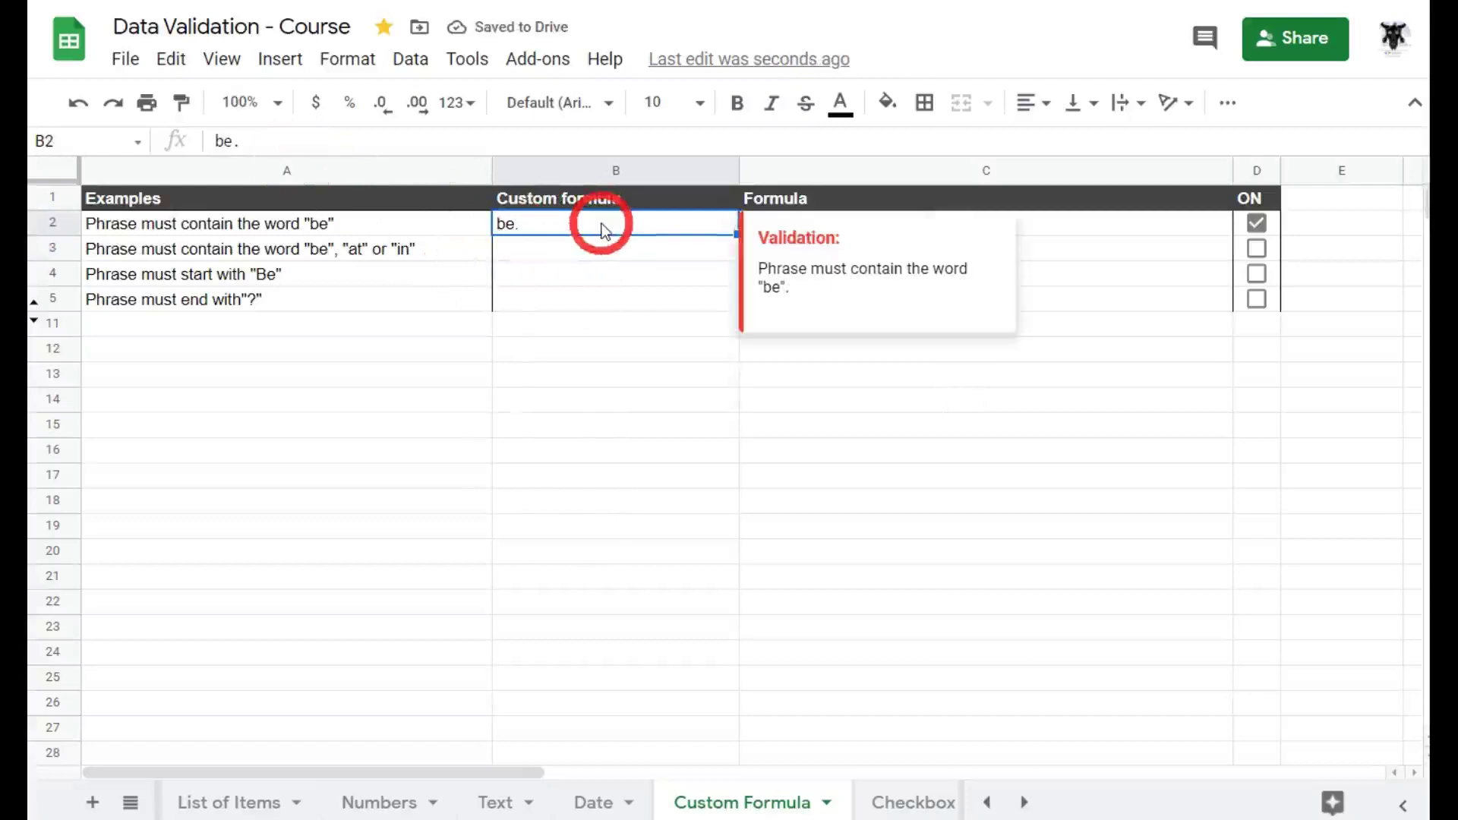
{"action": "key", "text": "BackSpace"}
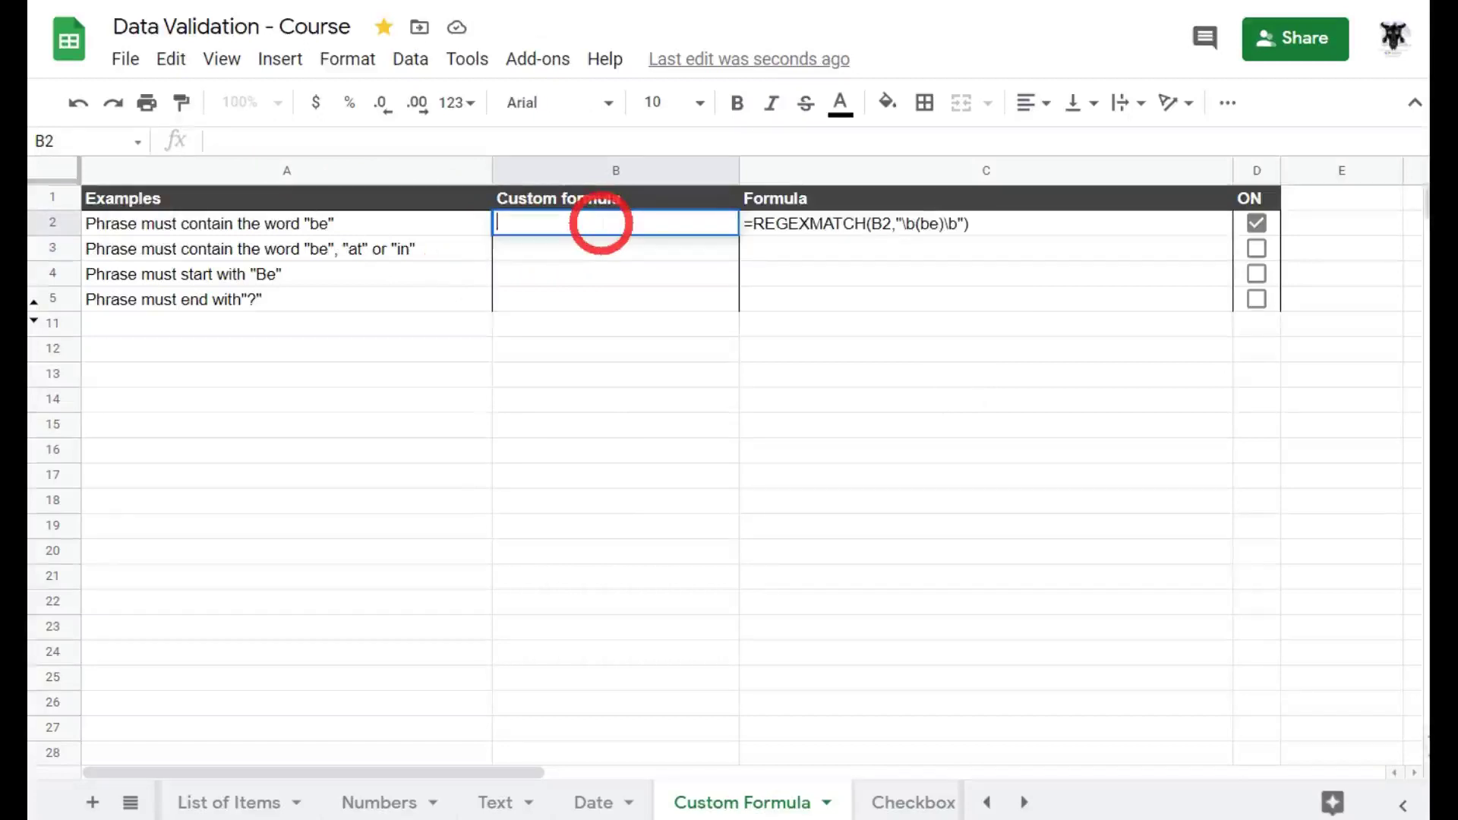
{"action": "type", "text": "Se"}
{"action": "key", "text": "BackSpace"}
{"action": "type", "text": "he is all she can be."}
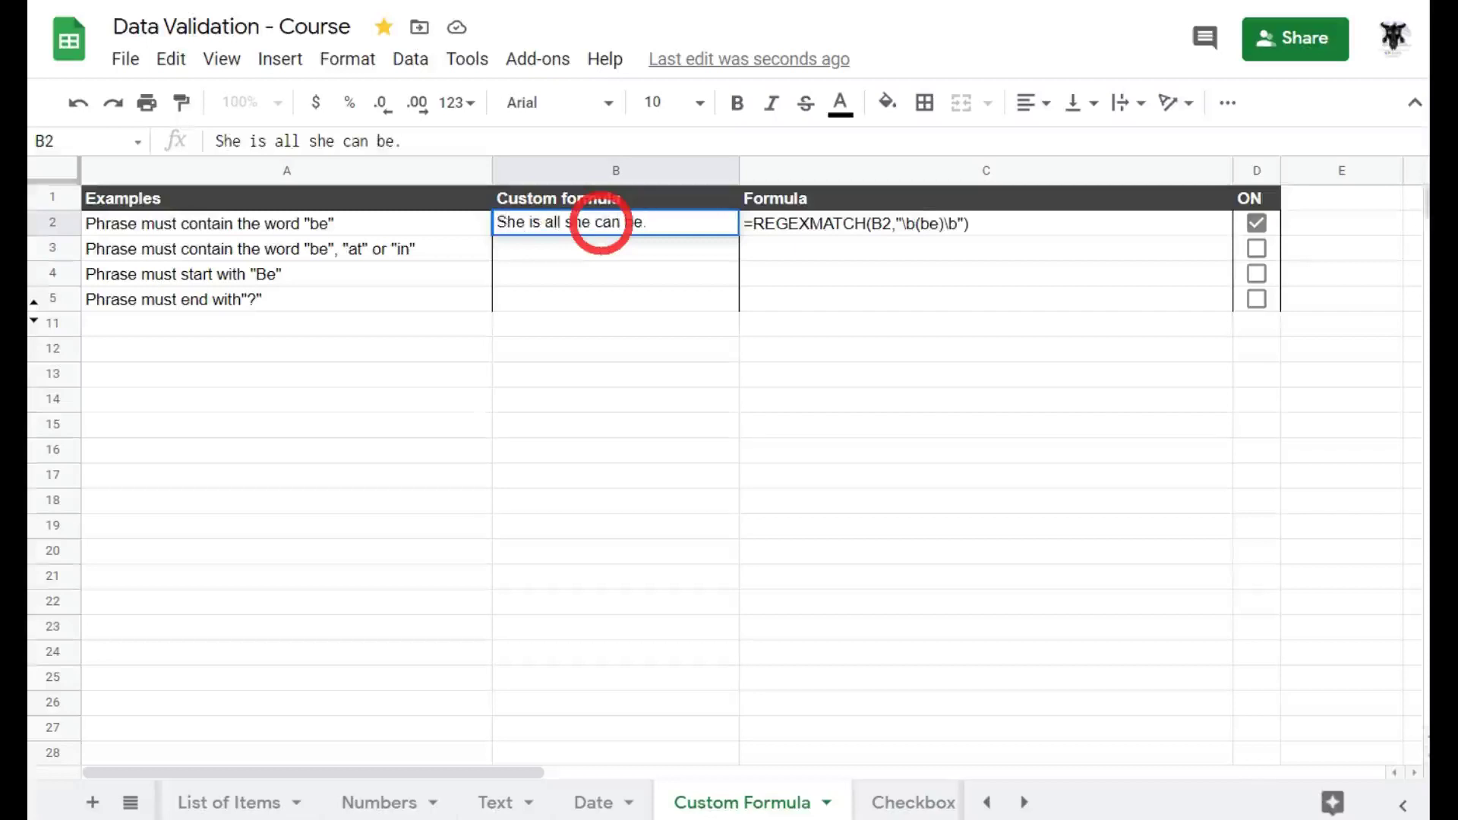
{"action": "key", "text": "Return"}
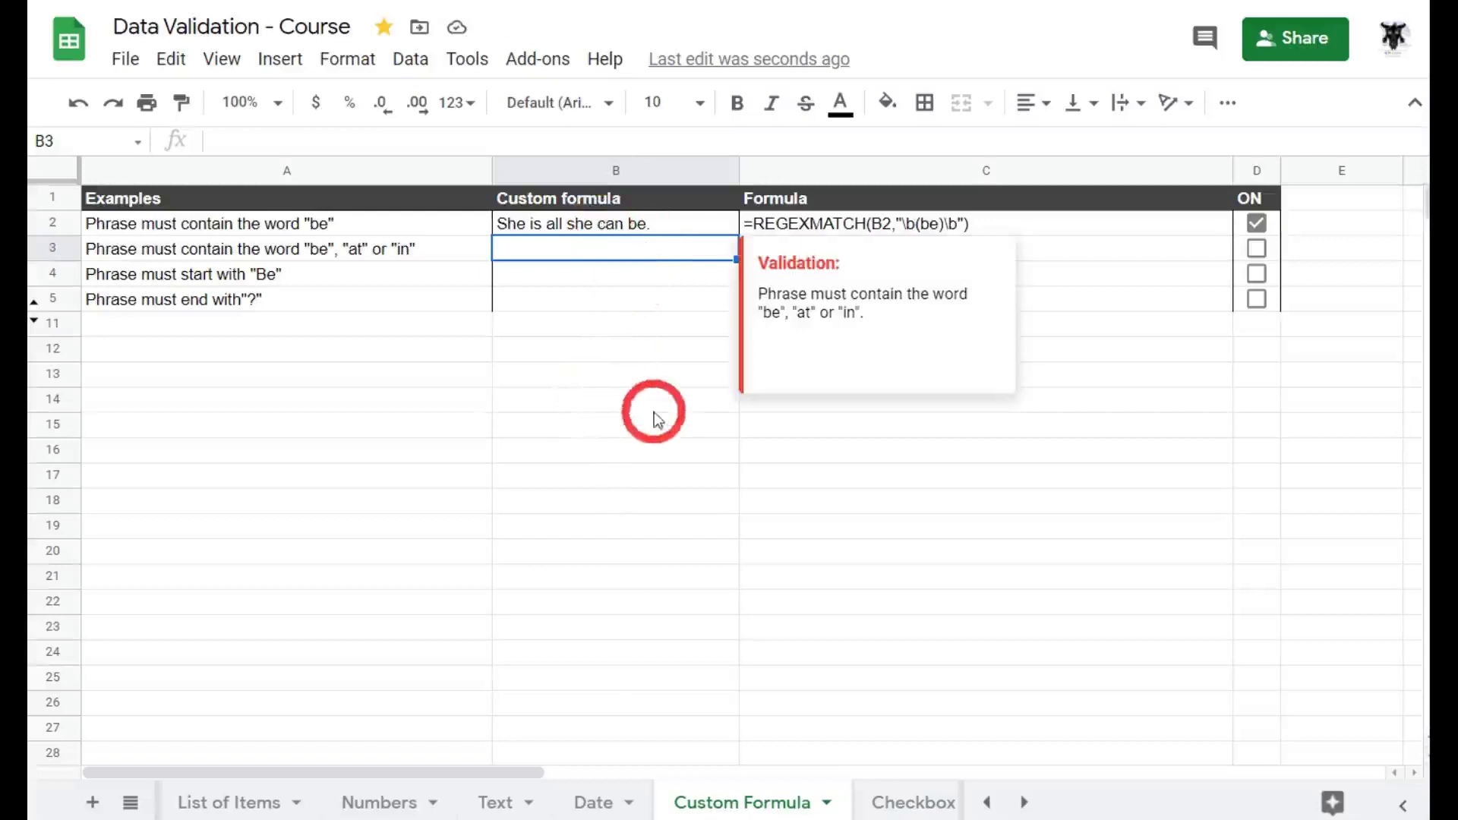
Test B3 with 'When will it be', 'He arrived at the station.' and 'She is in disguise.'
{"action": "left_click", "coordinate": [656, 374]}
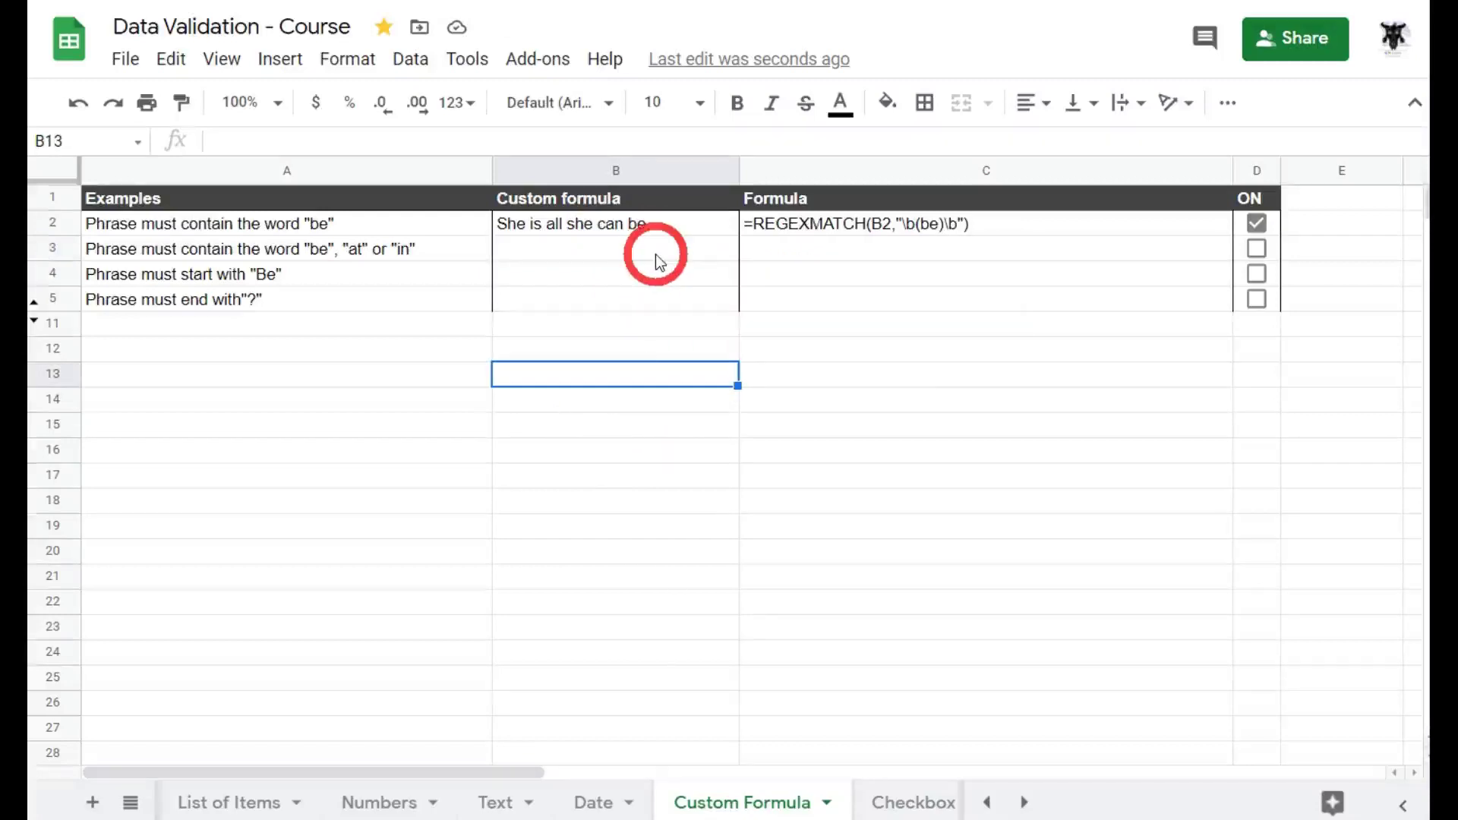
{"action": "left_click", "coordinate": [655, 256]}
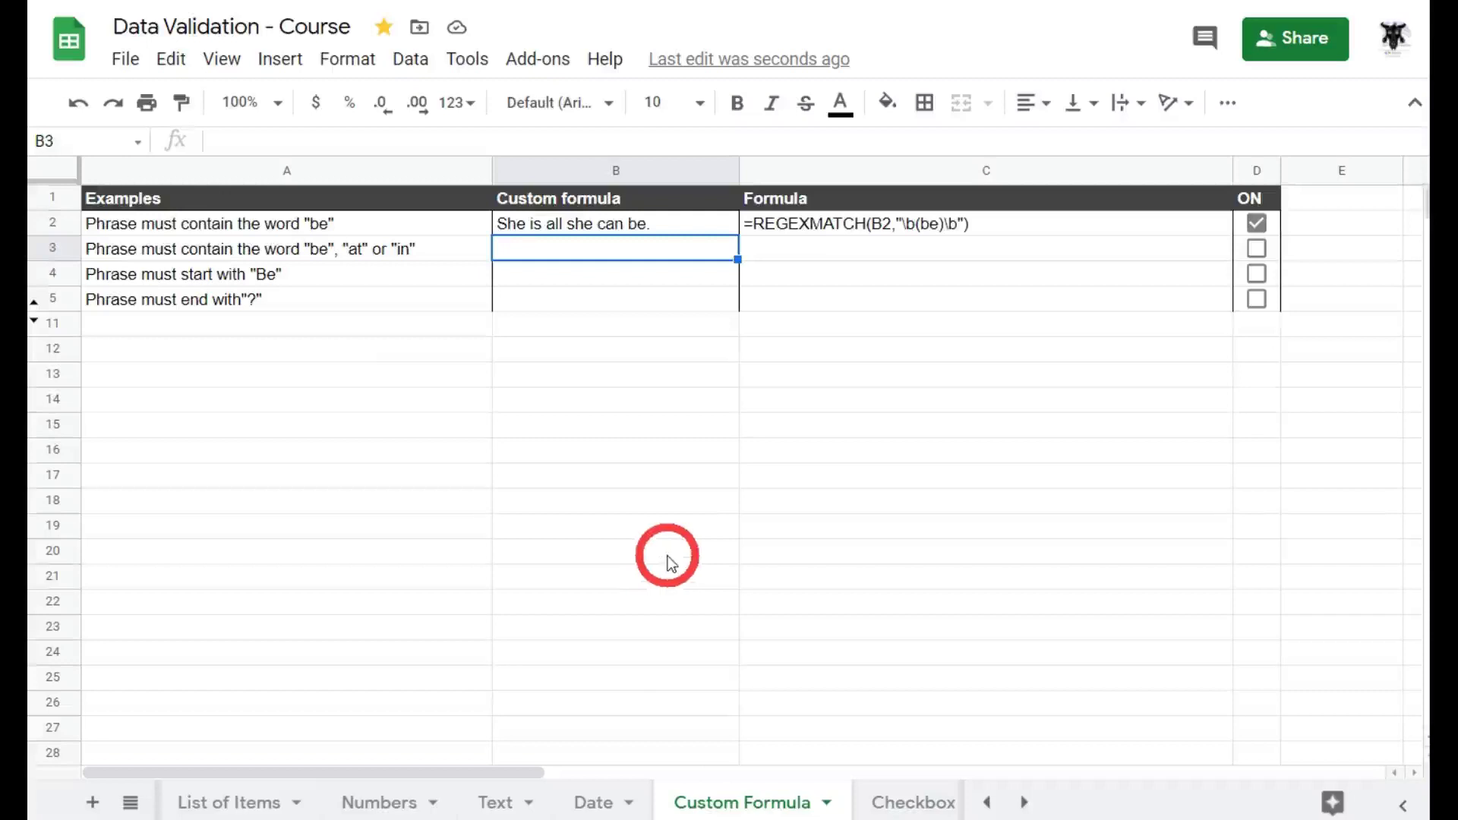
{"action": "type", "text": "When will it "}
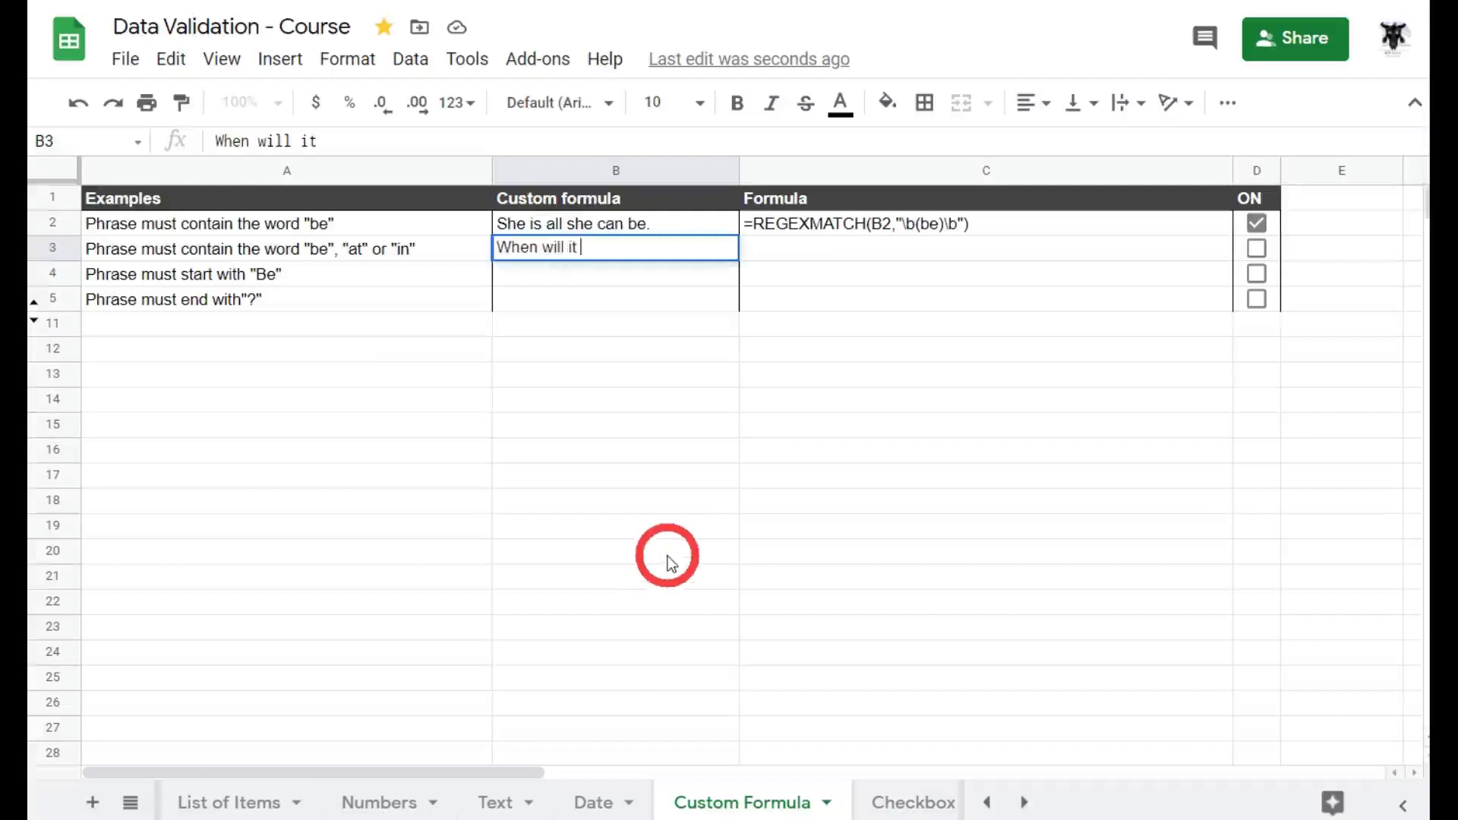
{"action": "type", "text": "be."}
{"action": "key", "text": "Return"}
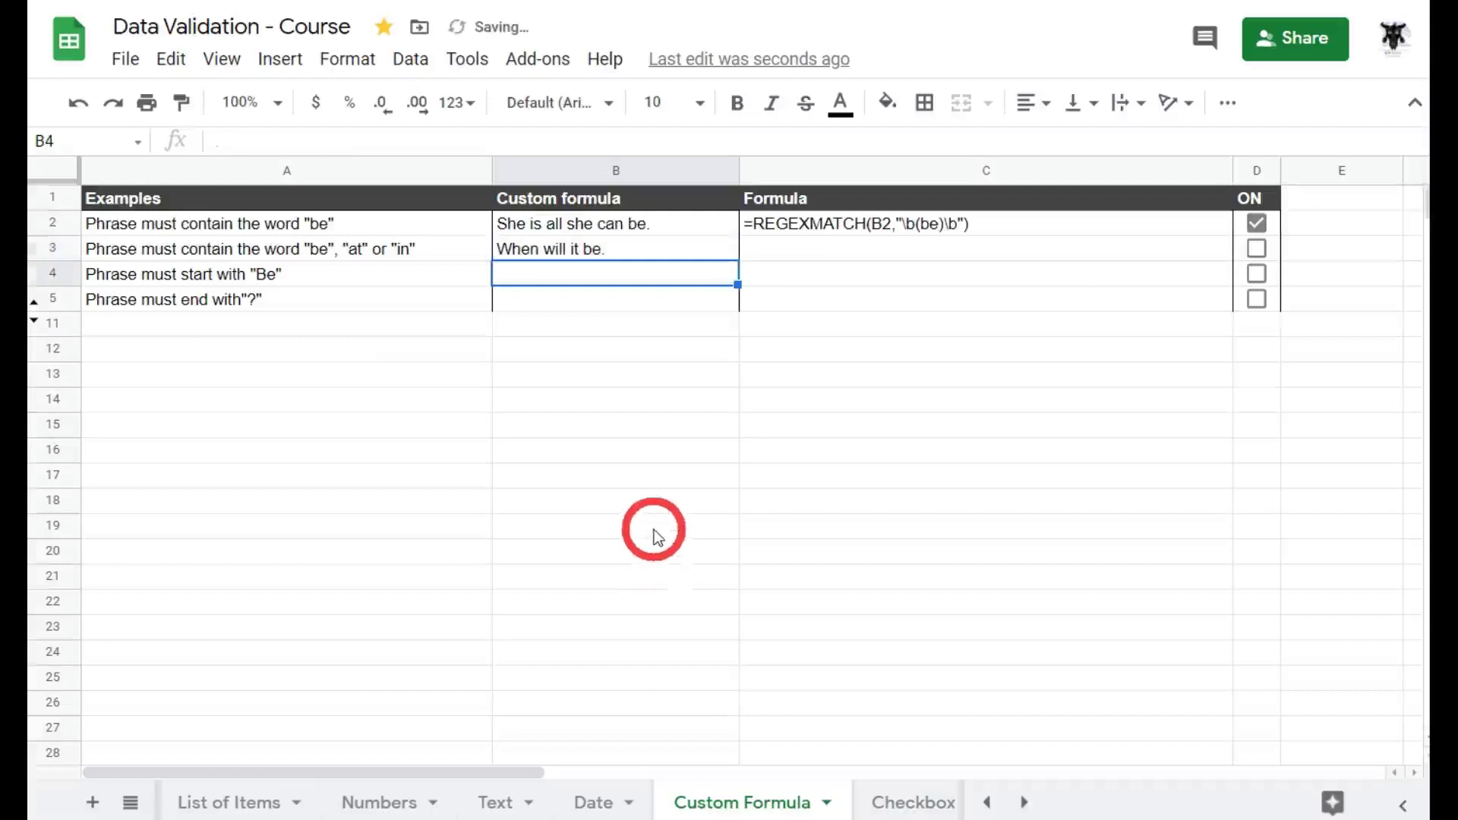
{"action": "left_click", "coordinate": [539, 247]}
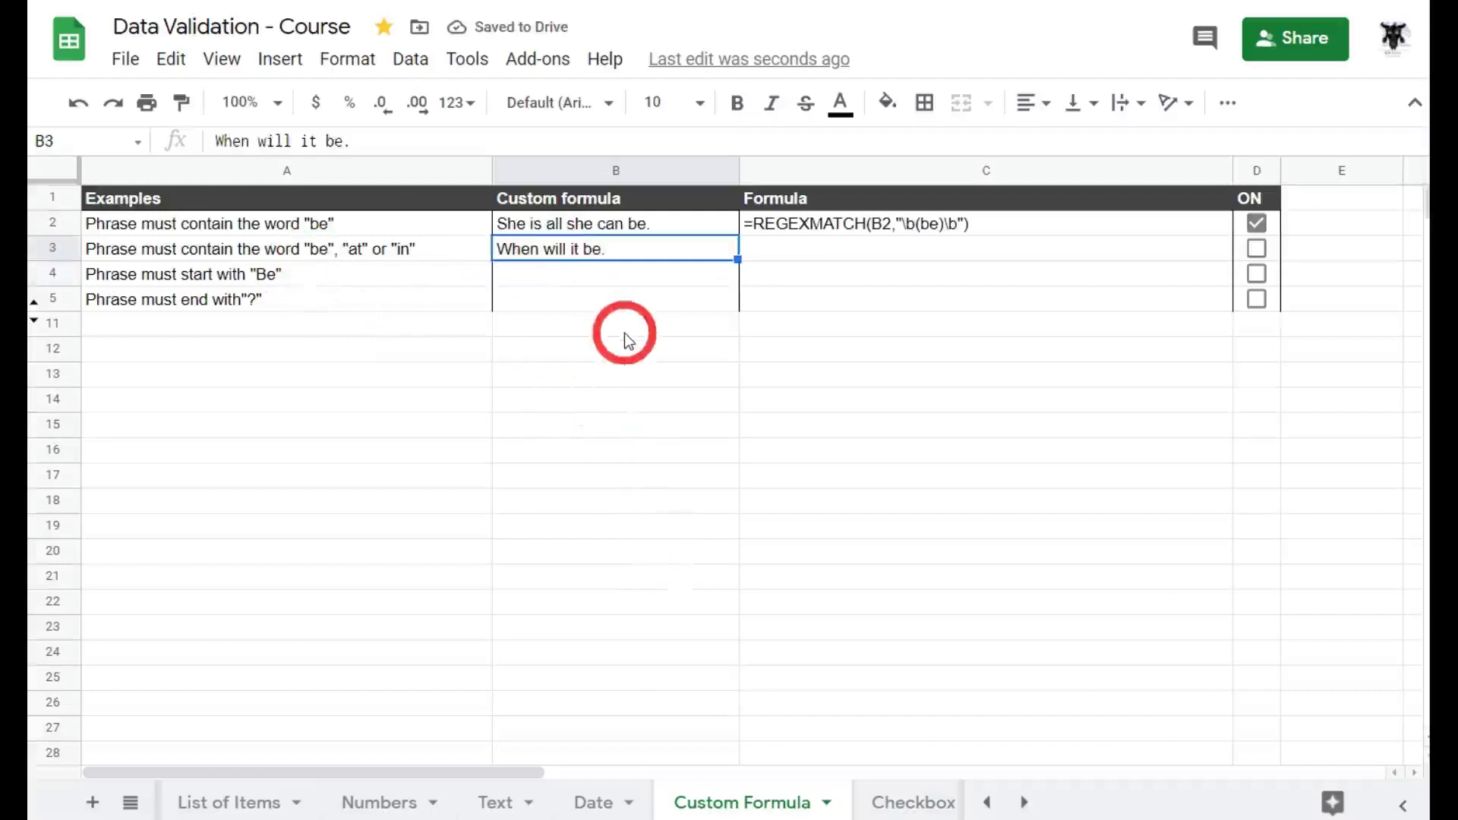
{"action": "type", "text": "He arrive"}
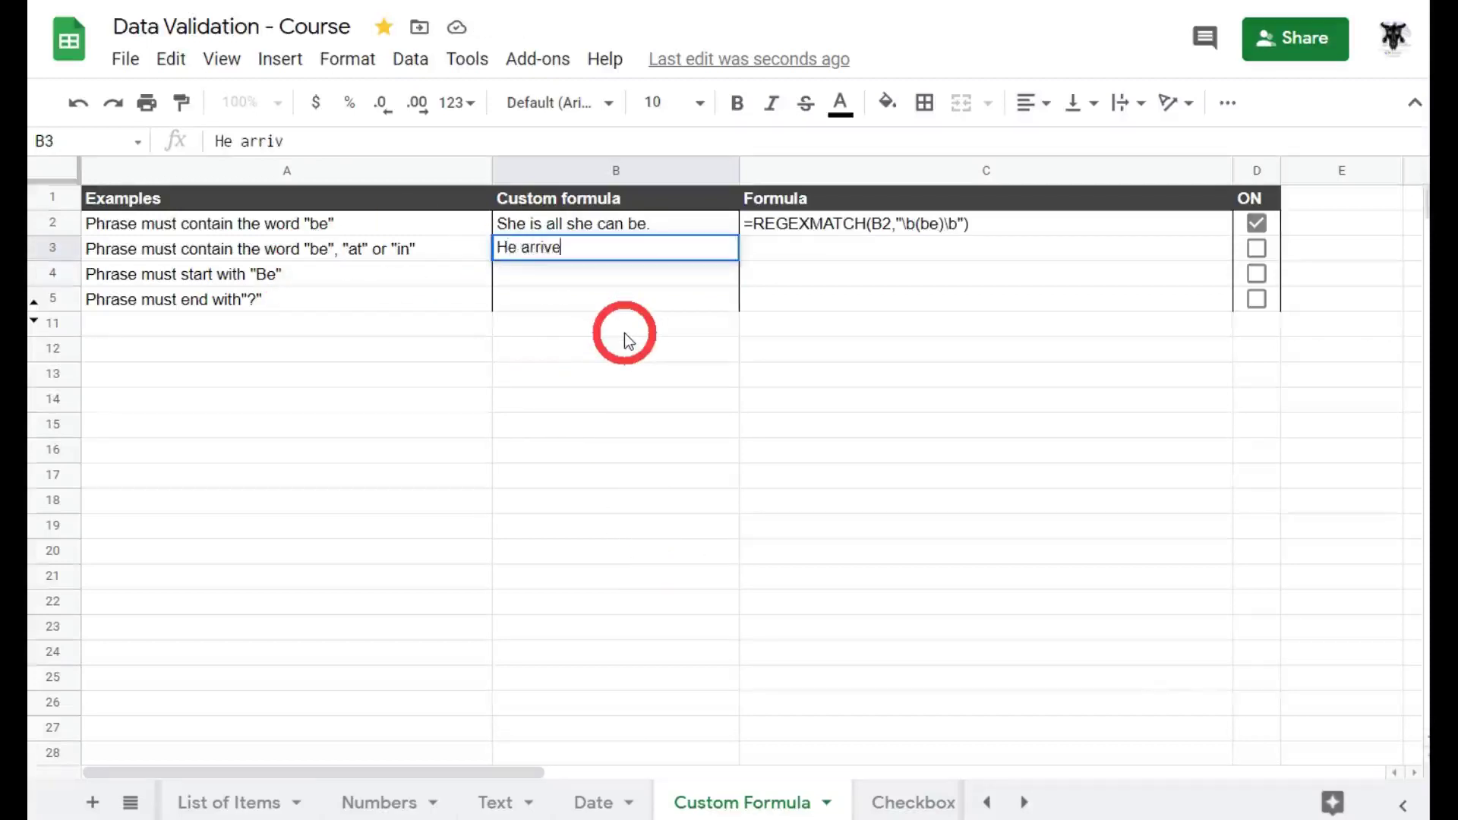
{"action": "type", "text": "d at the station."}
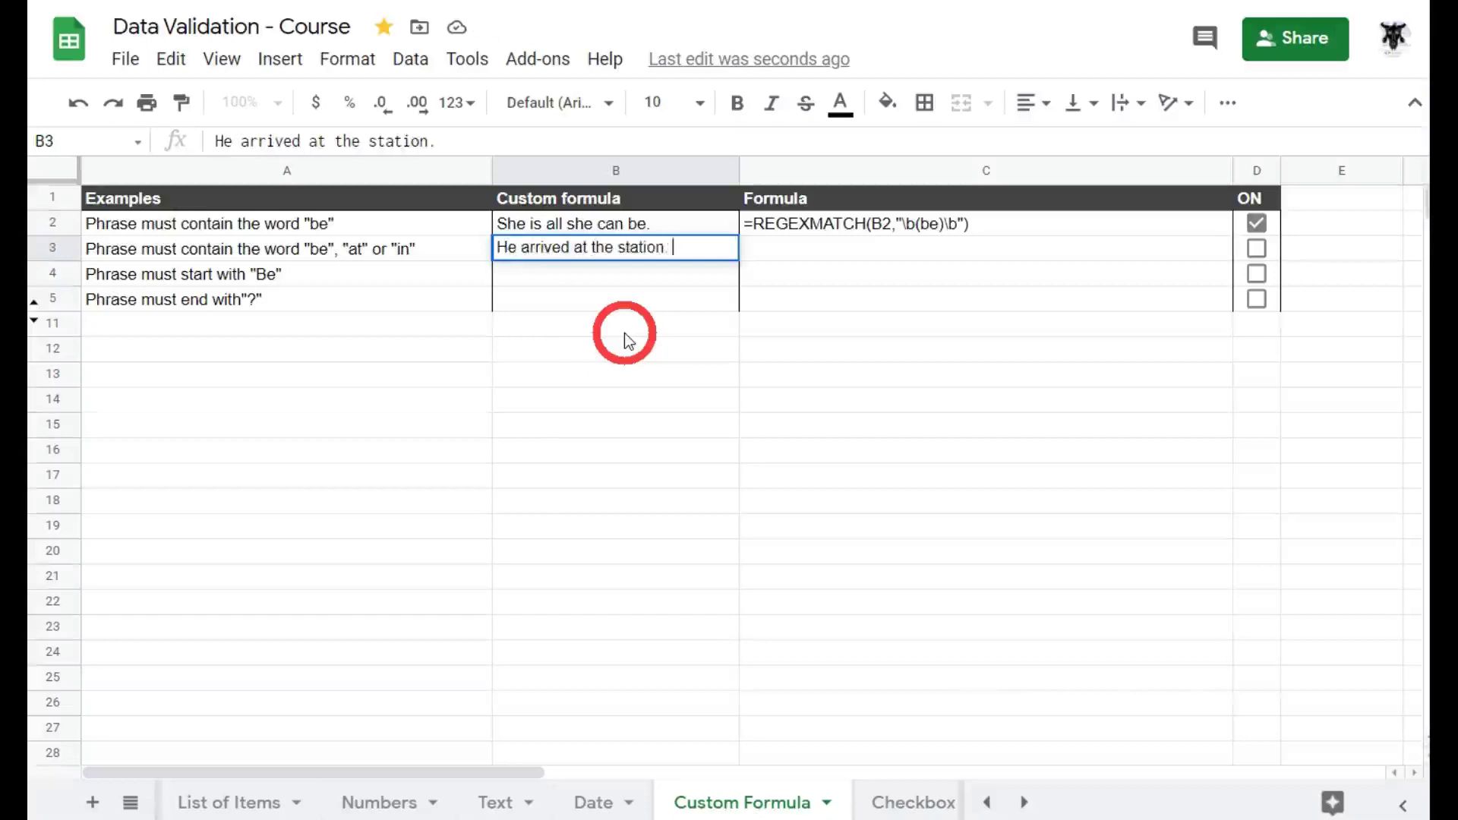
{"action": "key", "text": "Return"}
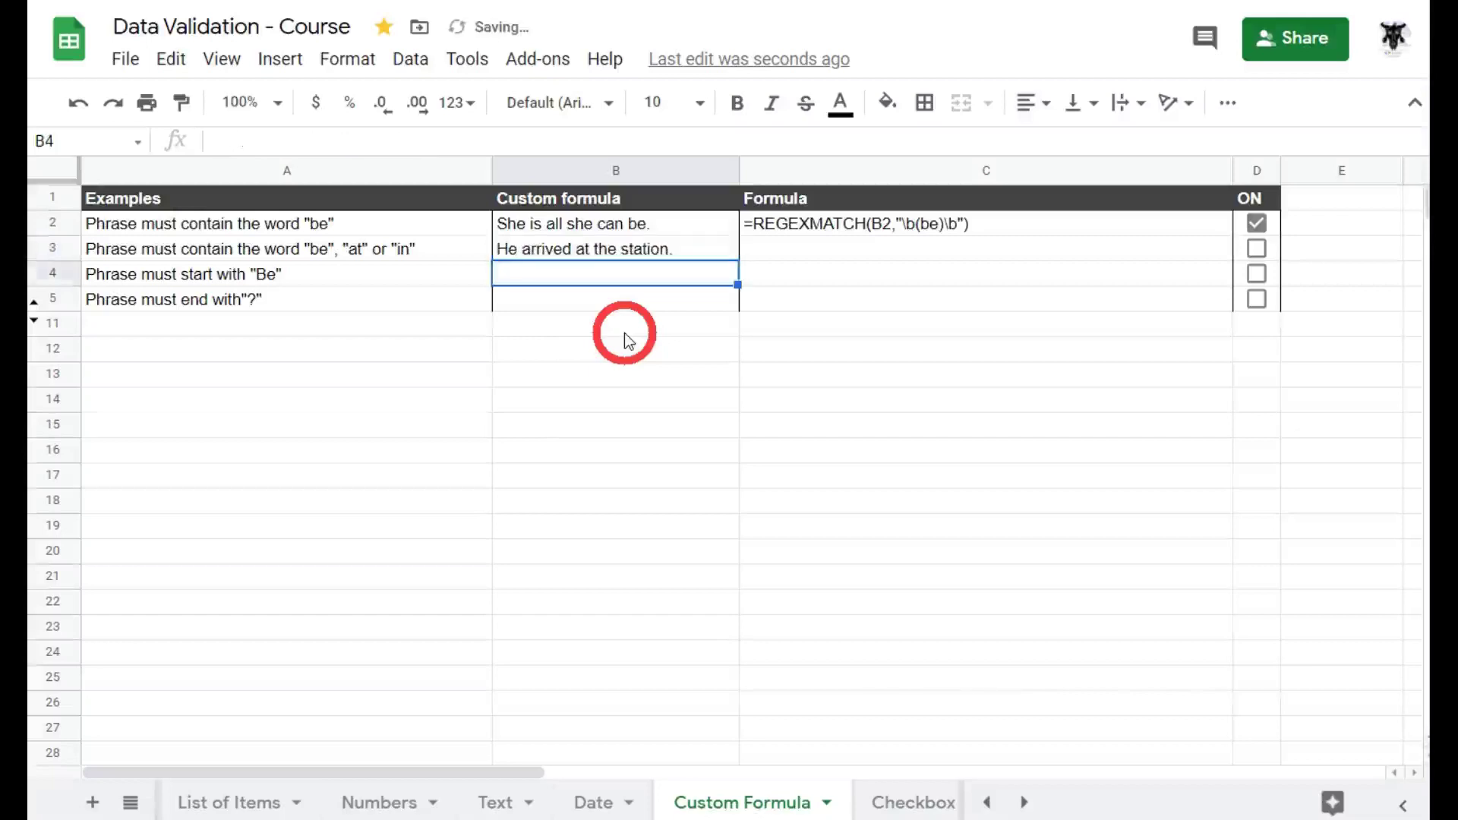
{"action": "left_click", "coordinate": [619, 247]}
{"action": "type", "text": "S"}
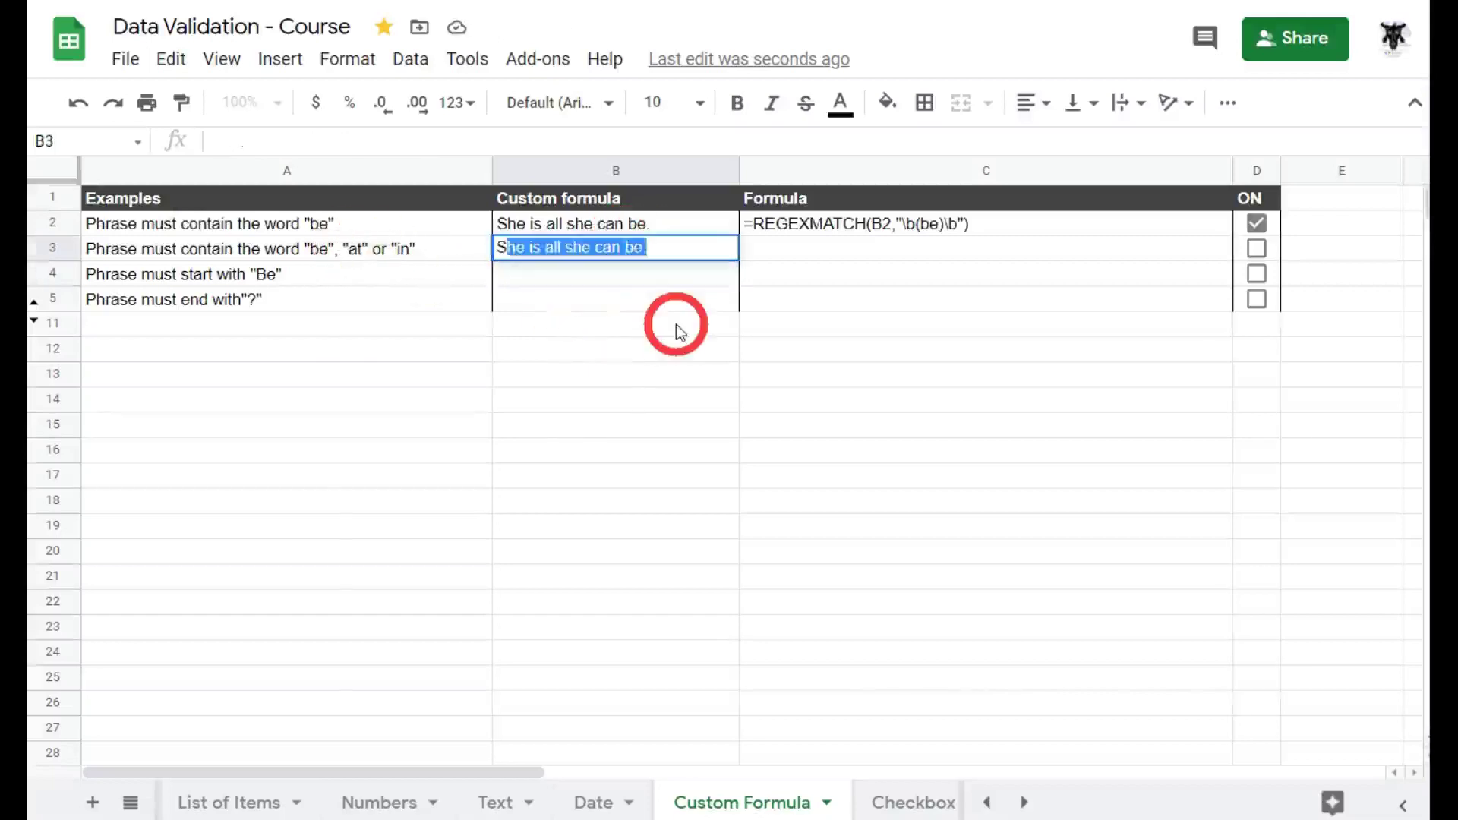
{"action": "type", "text": "he is"}
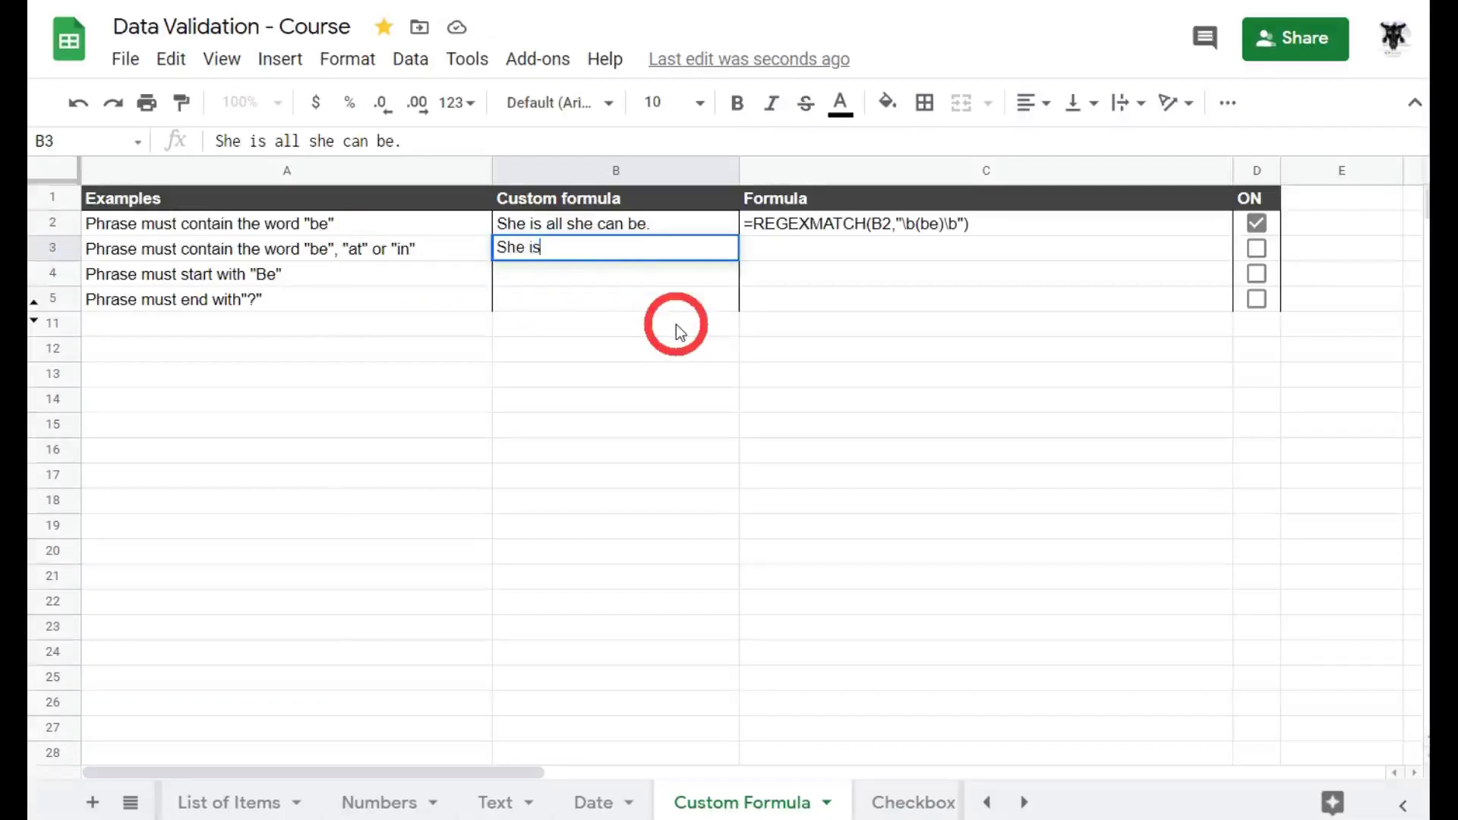
{"action": "type", "text": " in "}
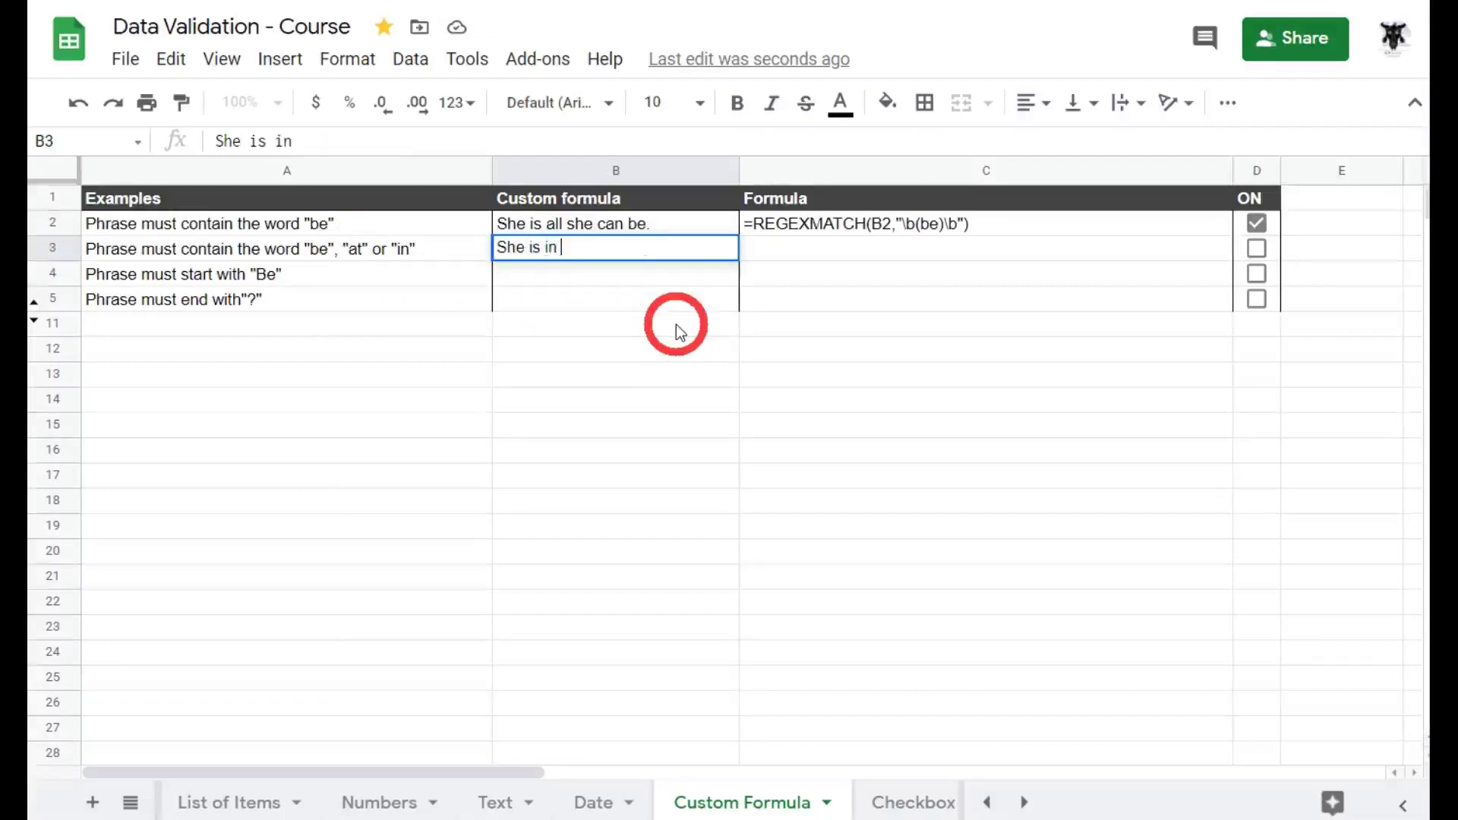
{"action": "type", "text": "disguise"}
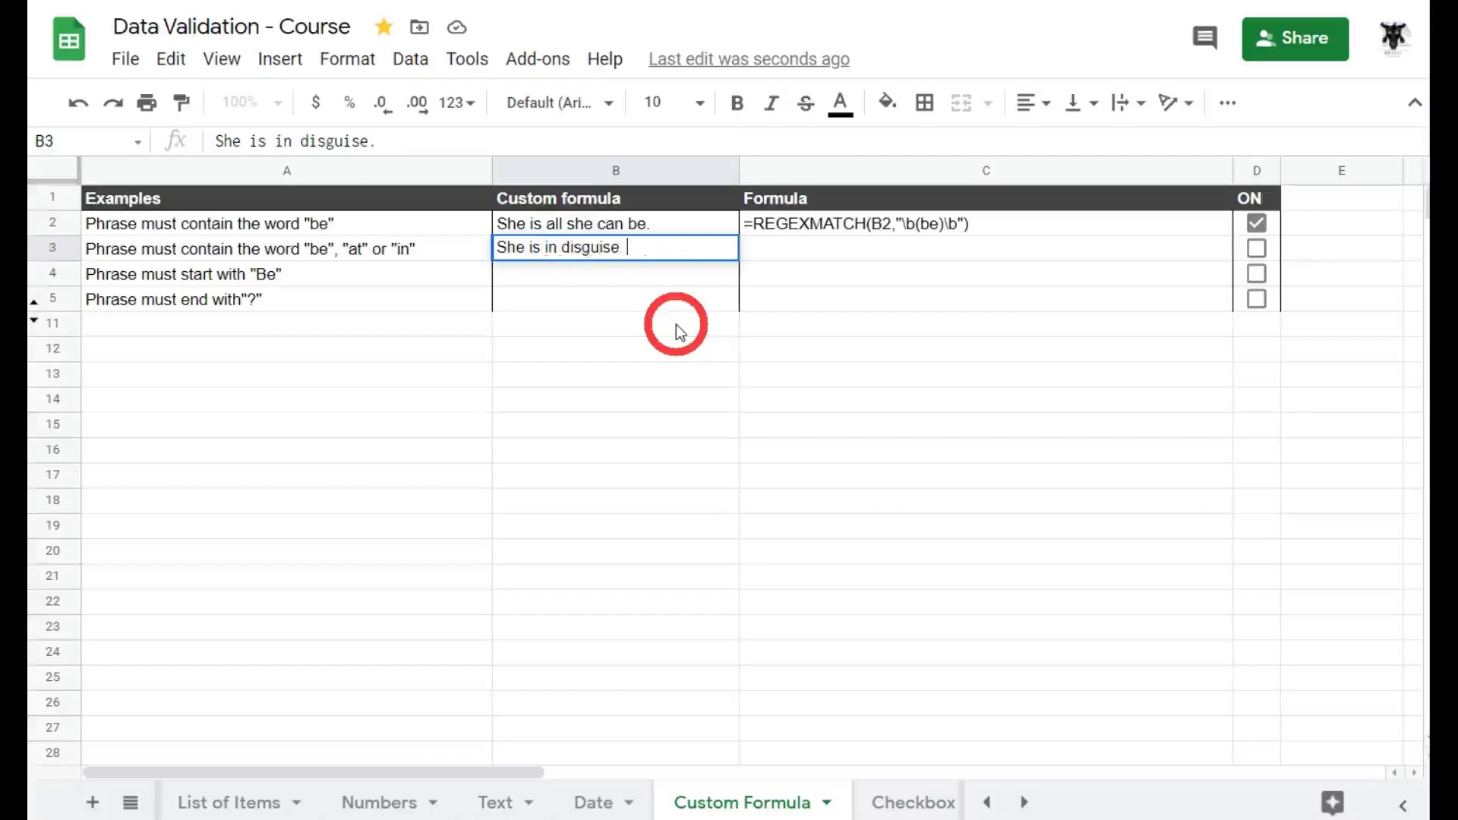
{"action": "type", "text": "."}
{"action": "key", "text": "Return"}
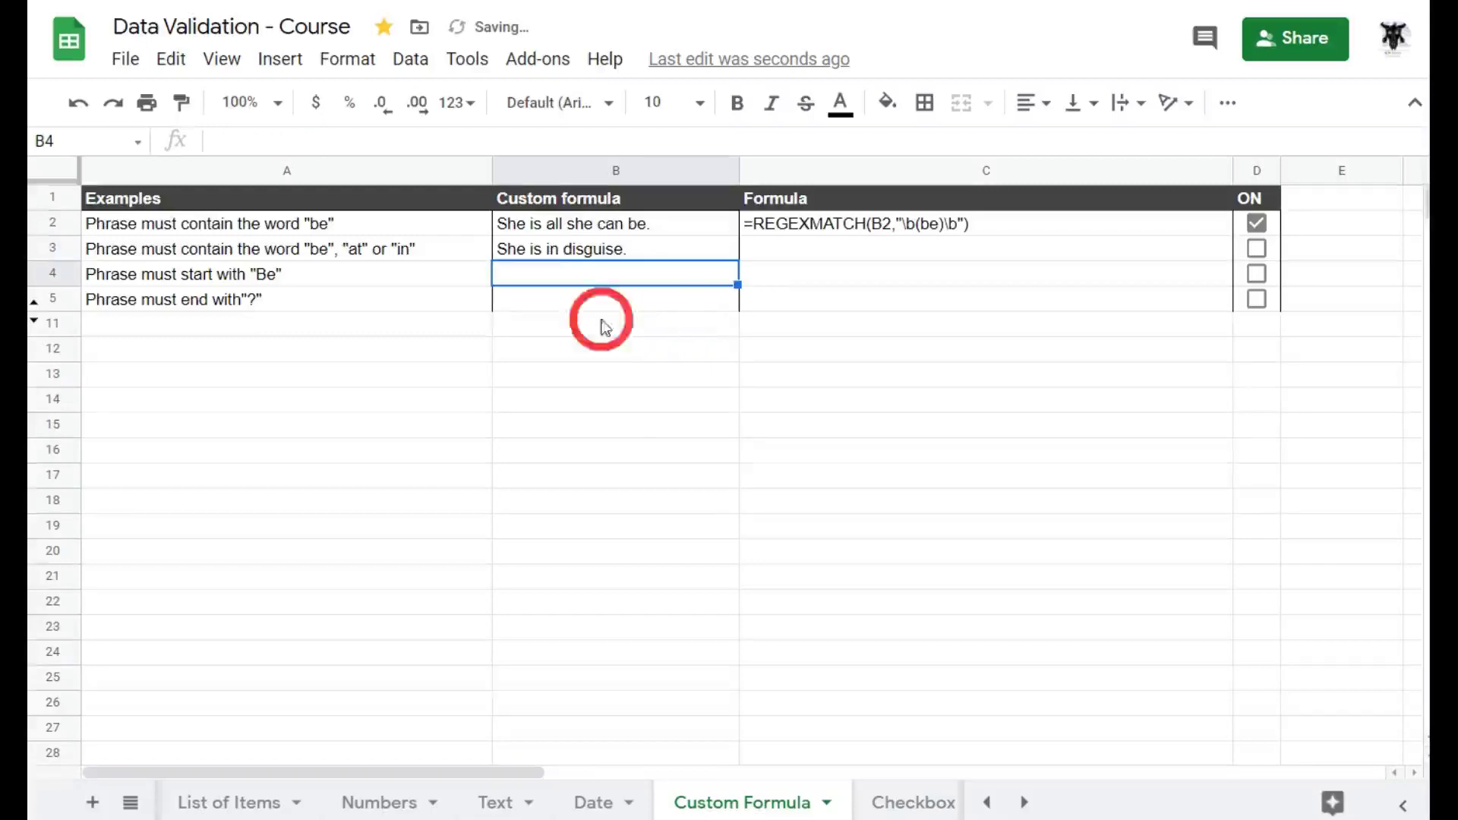
Enter 'They will be there at nine.' in B3
{"action": "left_click", "coordinate": [652, 257]}
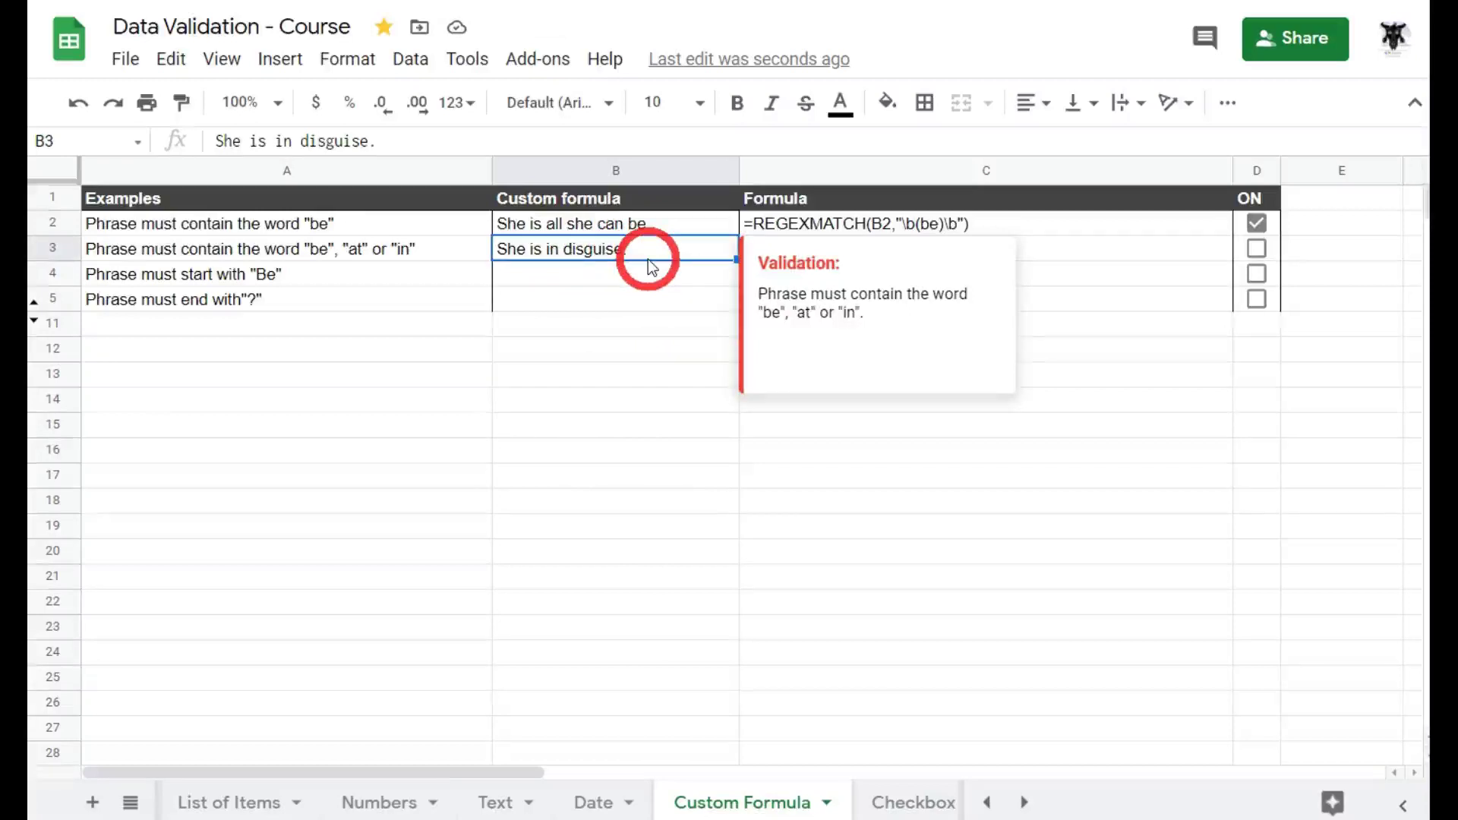
{"action": "type", "text": "He wi"}
{"action": "key", "text": "BackSpace"}
{"action": "key", "text": "BackSpace"}
{"action": "key", "text": "BackSpace"}
{"action": "key", "text": "BackSpace"}
{"action": "key", "text": "BackSpace"}
{"action": "type", "text": "Teh"}
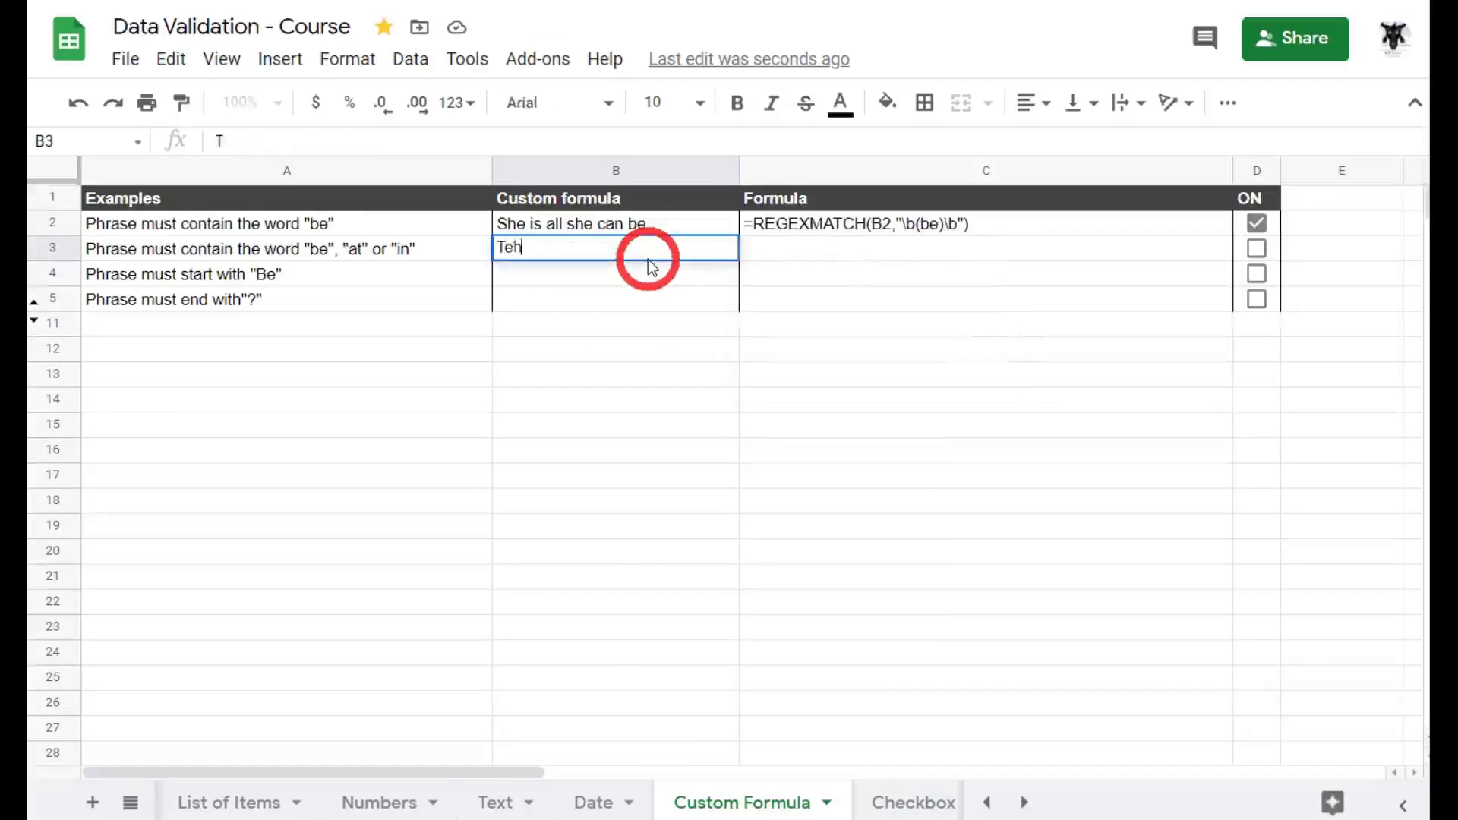
{"action": "key", "text": "BackSpace"}
{"action": "key", "text": "BackSpace"}
{"action": "type", "text": "hey will be "}
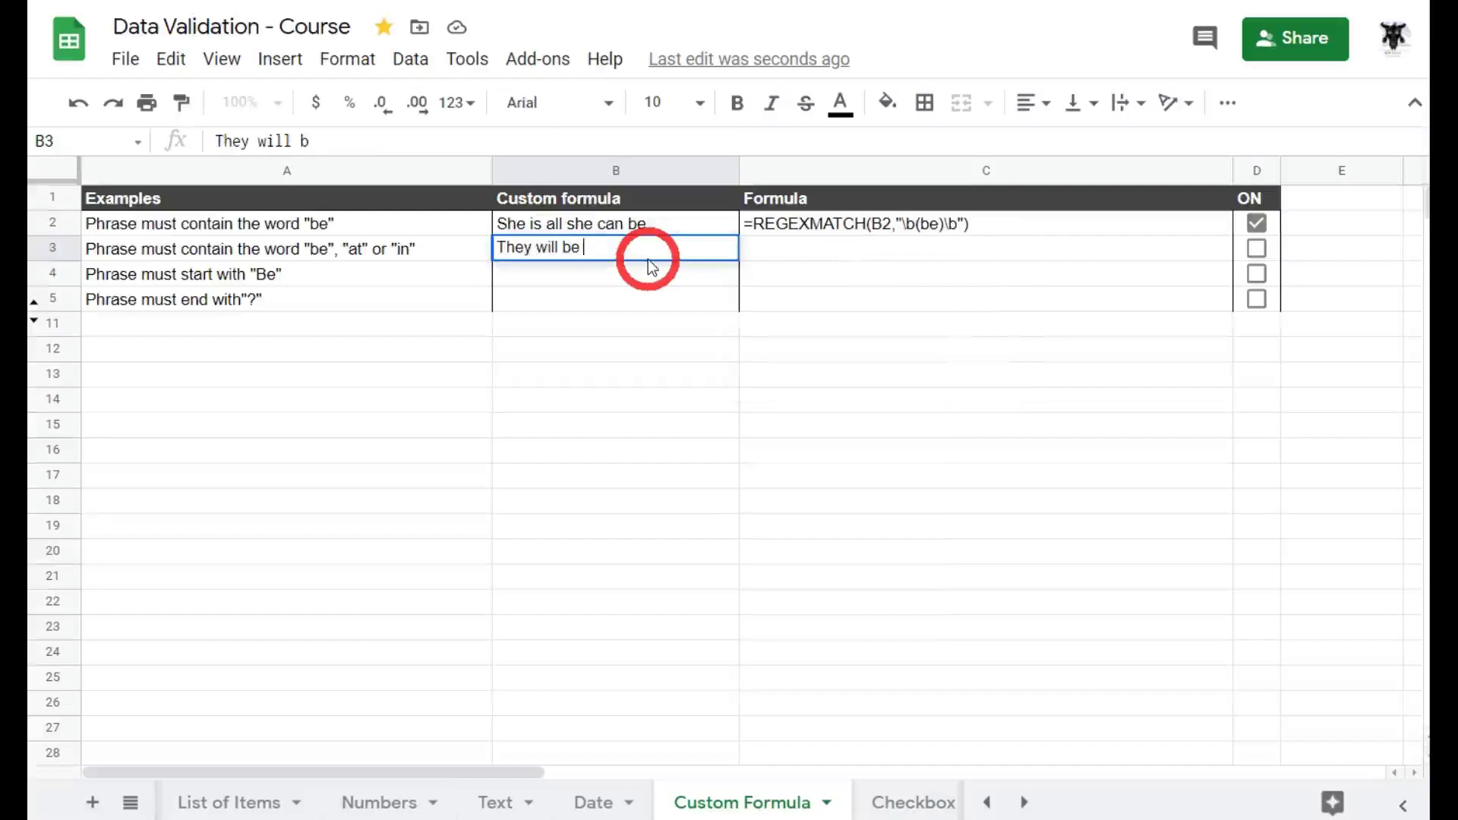
{"action": "type", "text": "there at nine"}
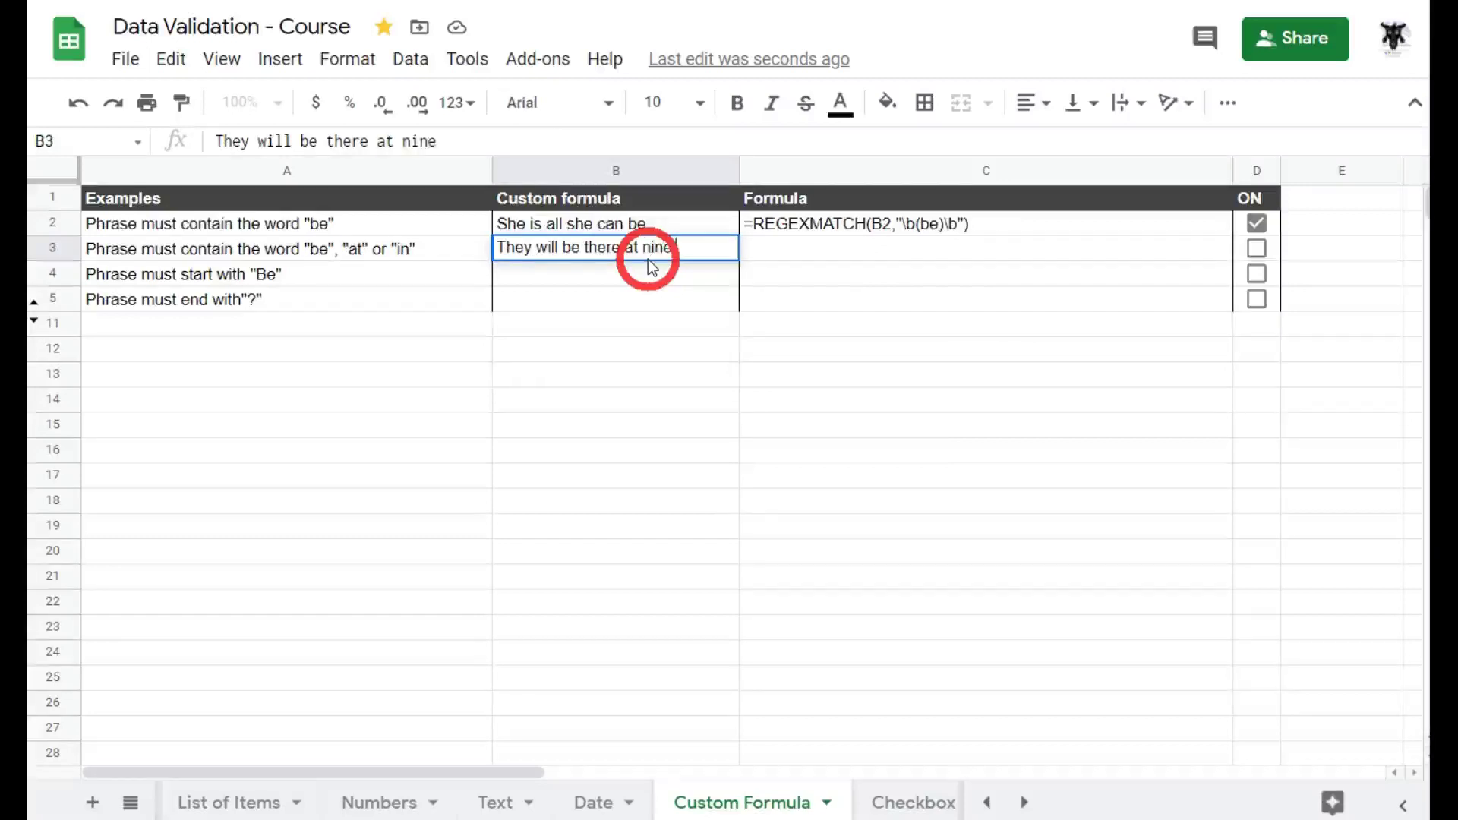
{"action": "key", "text": "Return"}
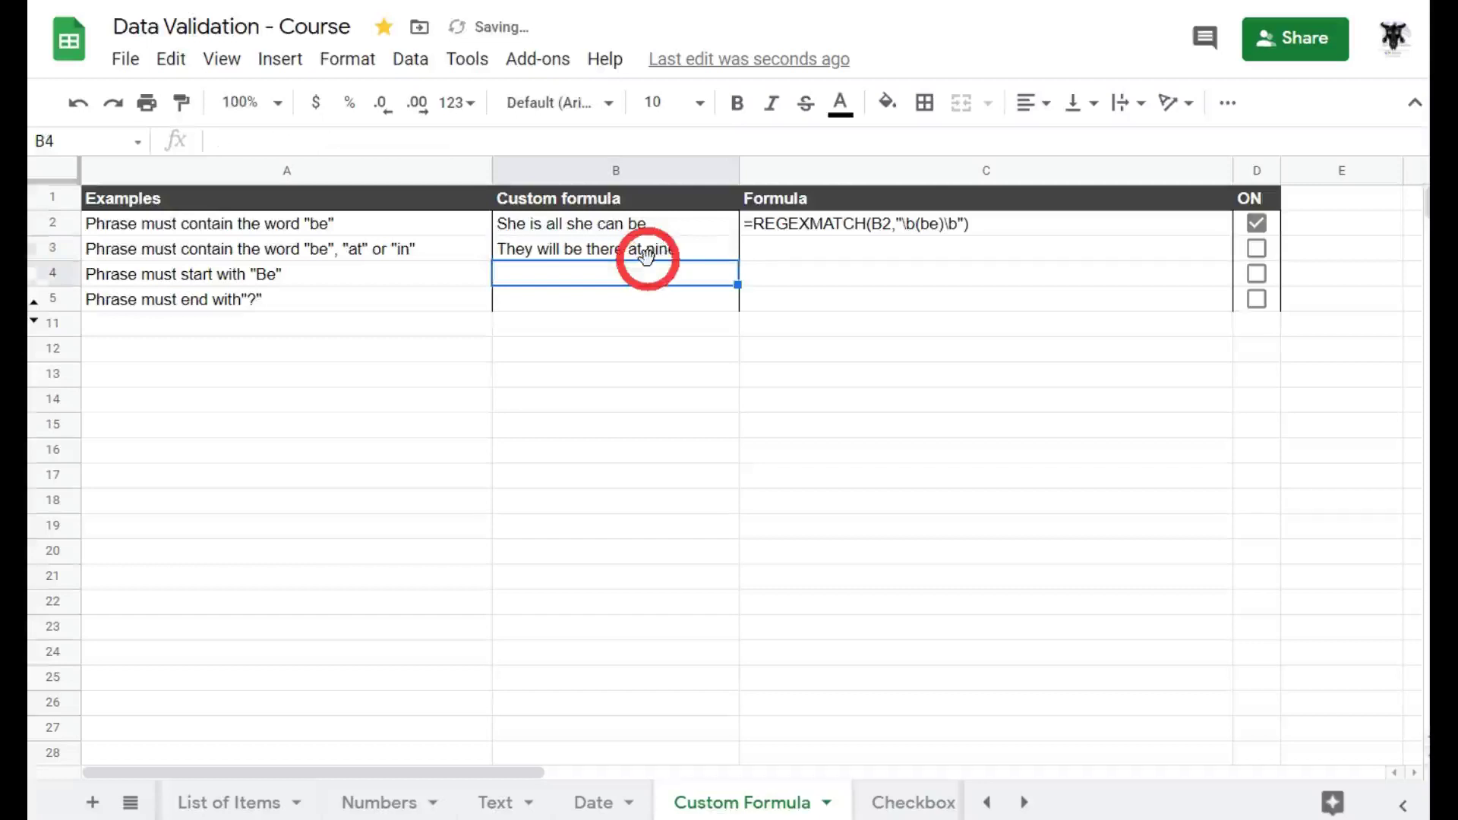
Try 'It is a car' in B3 and dismiss the validation error
{"action": "left_click", "coordinate": [689, 251]}
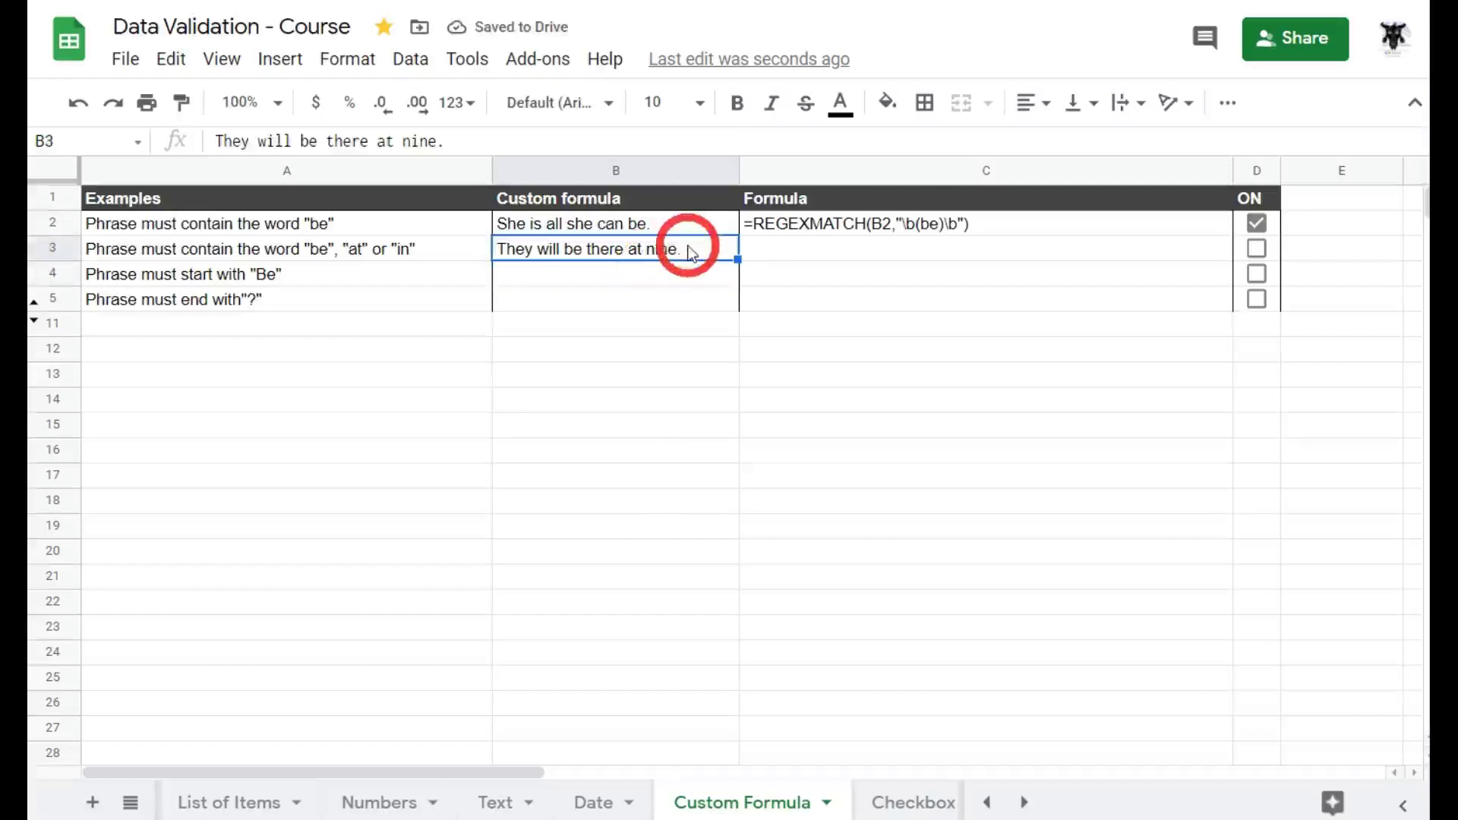
{"action": "key", "text": "BackSpace"}
{"action": "type", "text": "It is a car"}
{"action": "key", "text": "Return"}
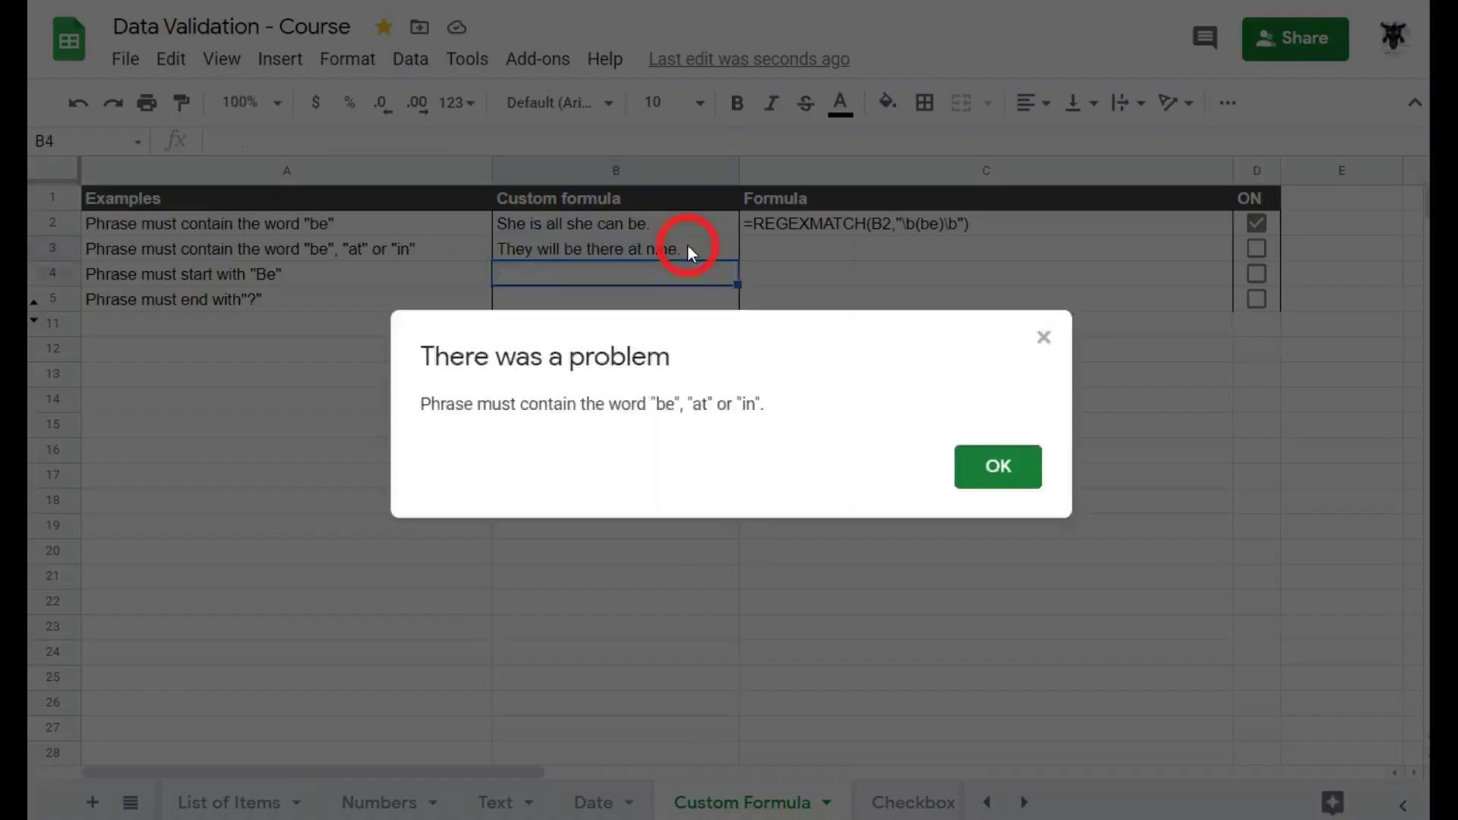
{"action": "left_click", "coordinate": [1000, 486]}
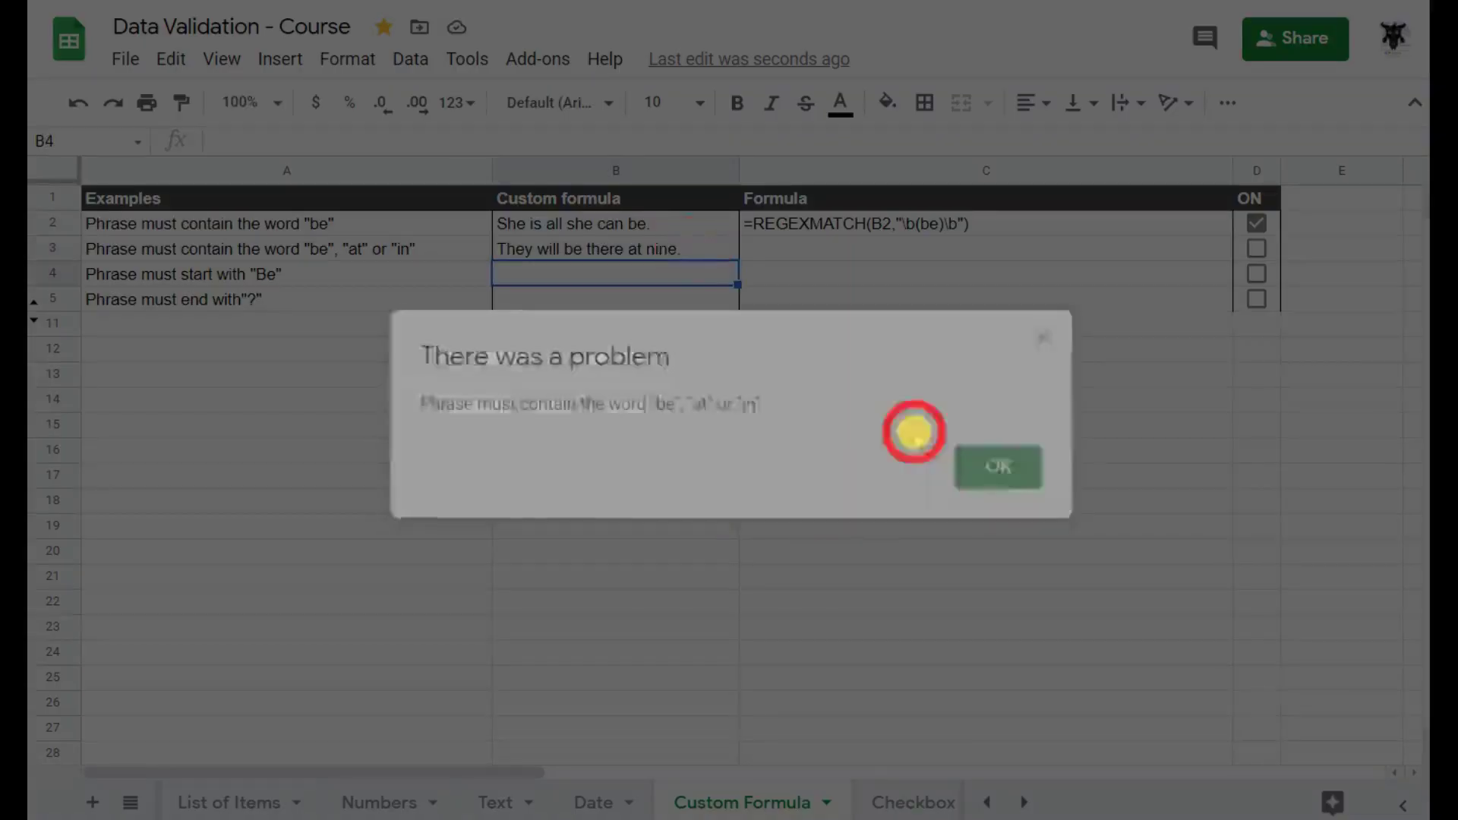
{"action": "left_click", "coordinate": [625, 249]}
Review B3's rule =REGEXMATCH(B3,"\b(be|at|in)\b"), save it, and tick D3
{"action": "right_click", "coordinate": [624, 249]}
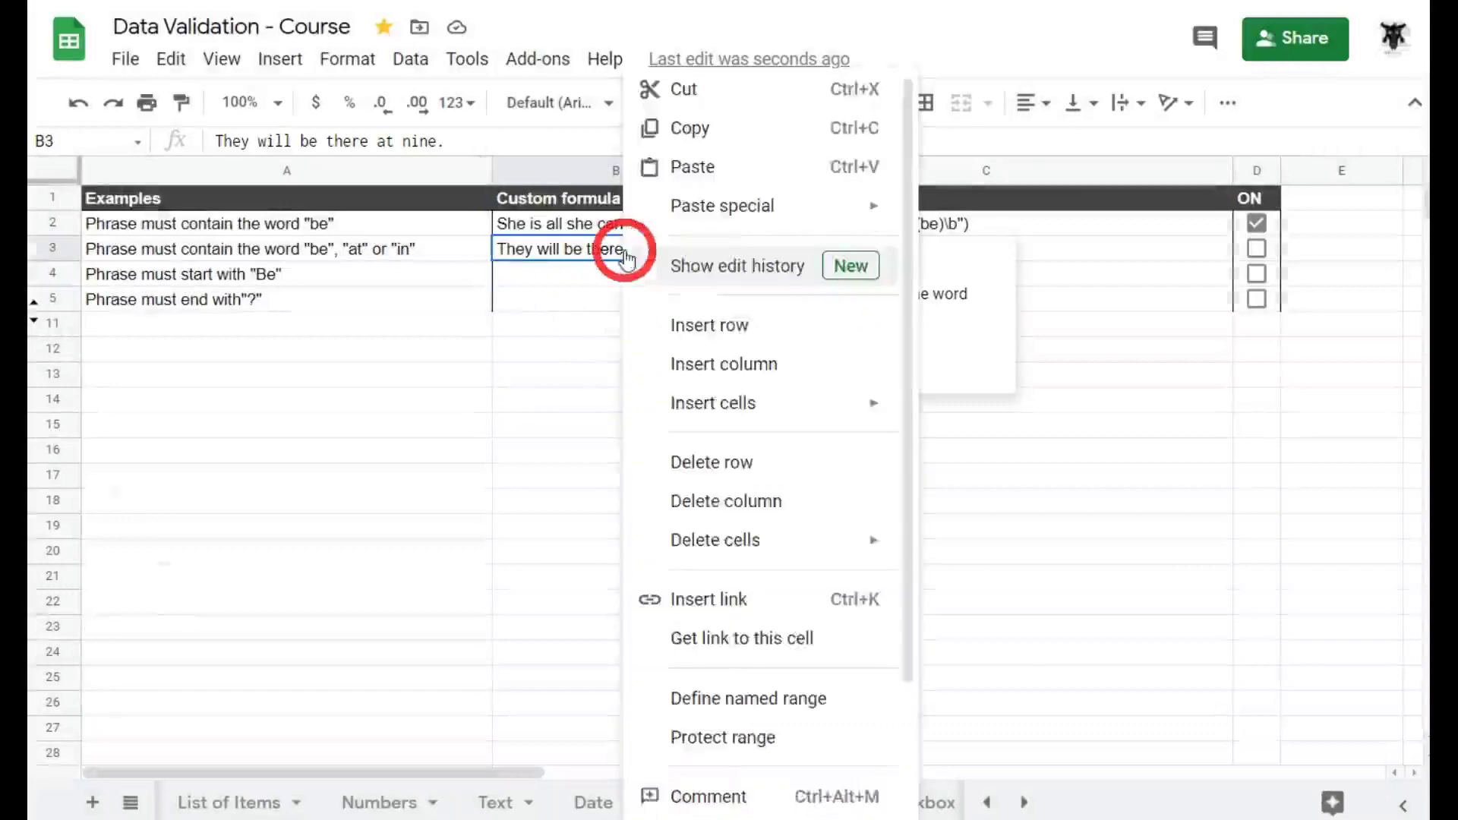
{"action": "scroll", "coordinate": [690, 527], "scroll_direction": "down", "scroll_amount": 3}
{"action": "left_click", "coordinate": [736, 793]}
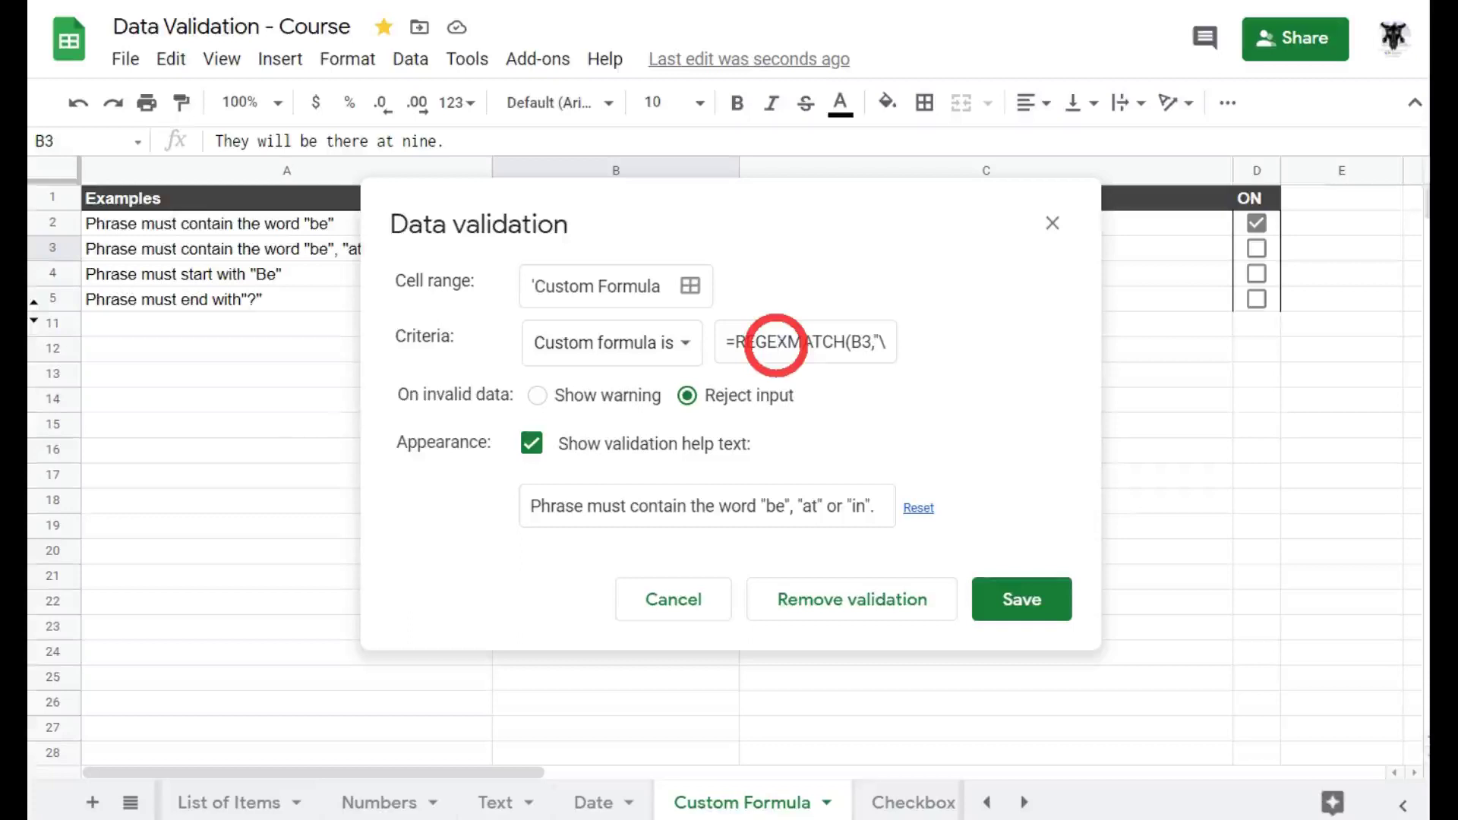
{"action": "left_click", "coordinate": [776, 345]}
{"action": "key", "text": "Right"}
{"action": "key", "text": "Right"}
{"action": "key", "text": "Right"}
{"action": "key", "text": "Right"}
{"action": "key", "text": "Right"}
{"action": "key", "text": "Right"}
{"action": "key", "text": "Right"}
{"action": "key", "text": "Right"}
{"action": "key", "text": "Right"}
{"action": "key", "text": "Right"}
{"action": "key", "text": "Right"}
{"action": "key", "text": "Right"}
{"action": "key", "text": "Right"}
{"action": "key", "text": "Right"}
{"action": "key", "text": "Right"}
{"action": "key", "text": "Right"}
{"action": "key", "text": "Right"}
{"action": "key", "text": "Right"}
{"action": "key", "text": "Right"}
{"action": "key", "text": "Right"}
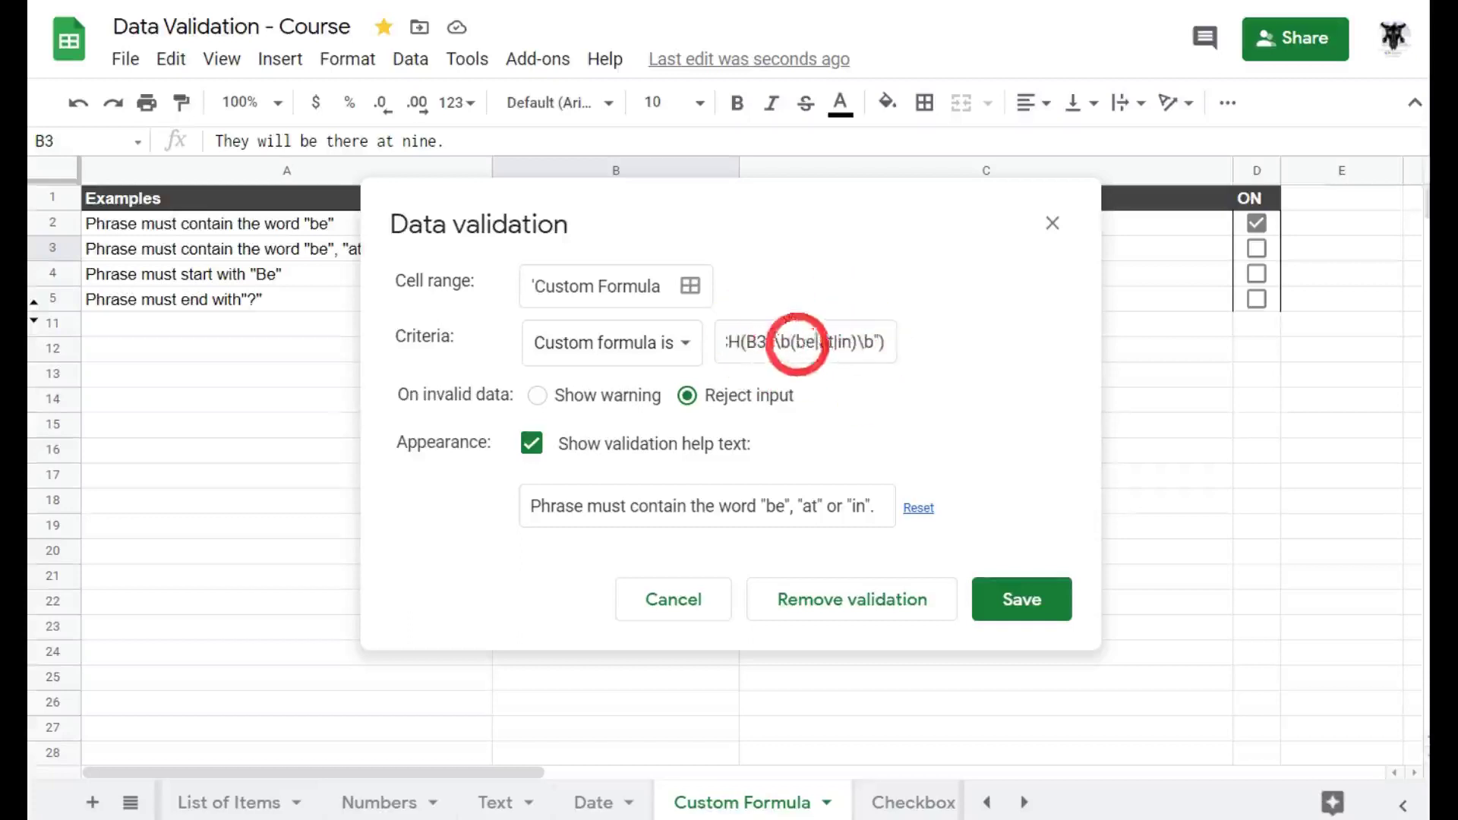
{"action": "left_click", "coordinate": [1025, 602]}
{"action": "left_click", "coordinate": [1256, 248]}
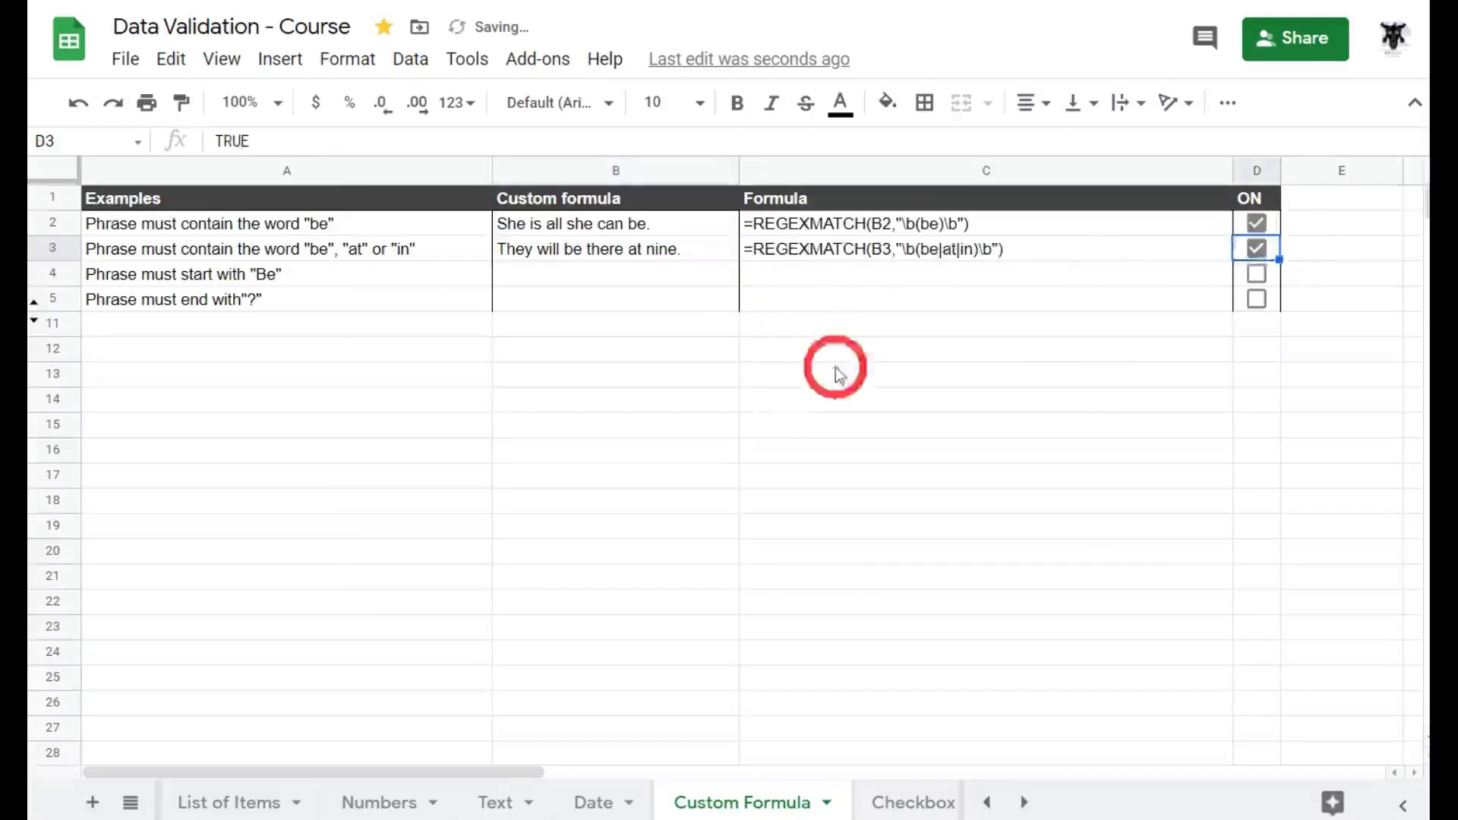
{"action": "left_click", "coordinate": [926, 251]}
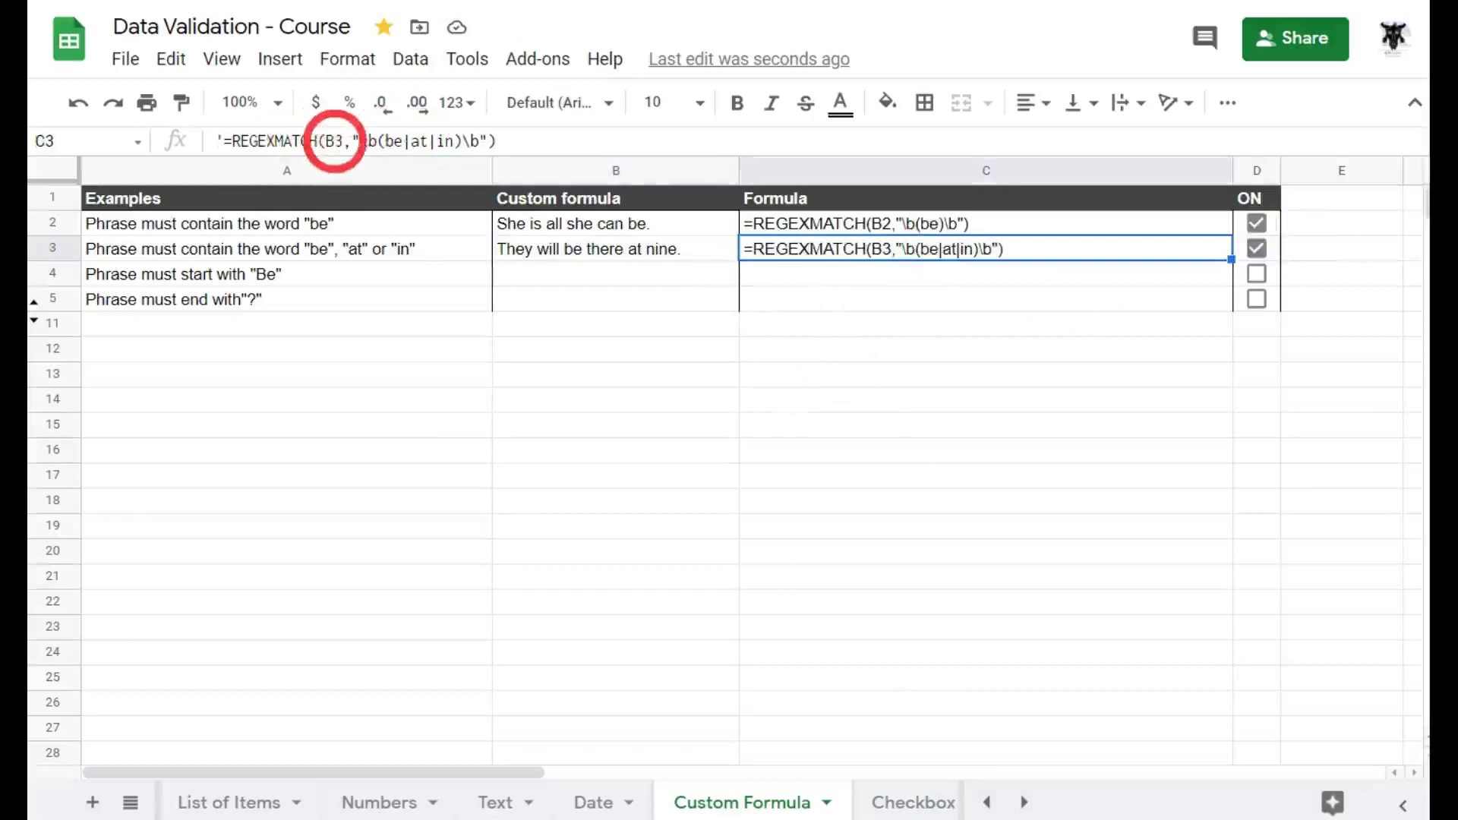
{"action": "double_click", "coordinate": [334, 141]}
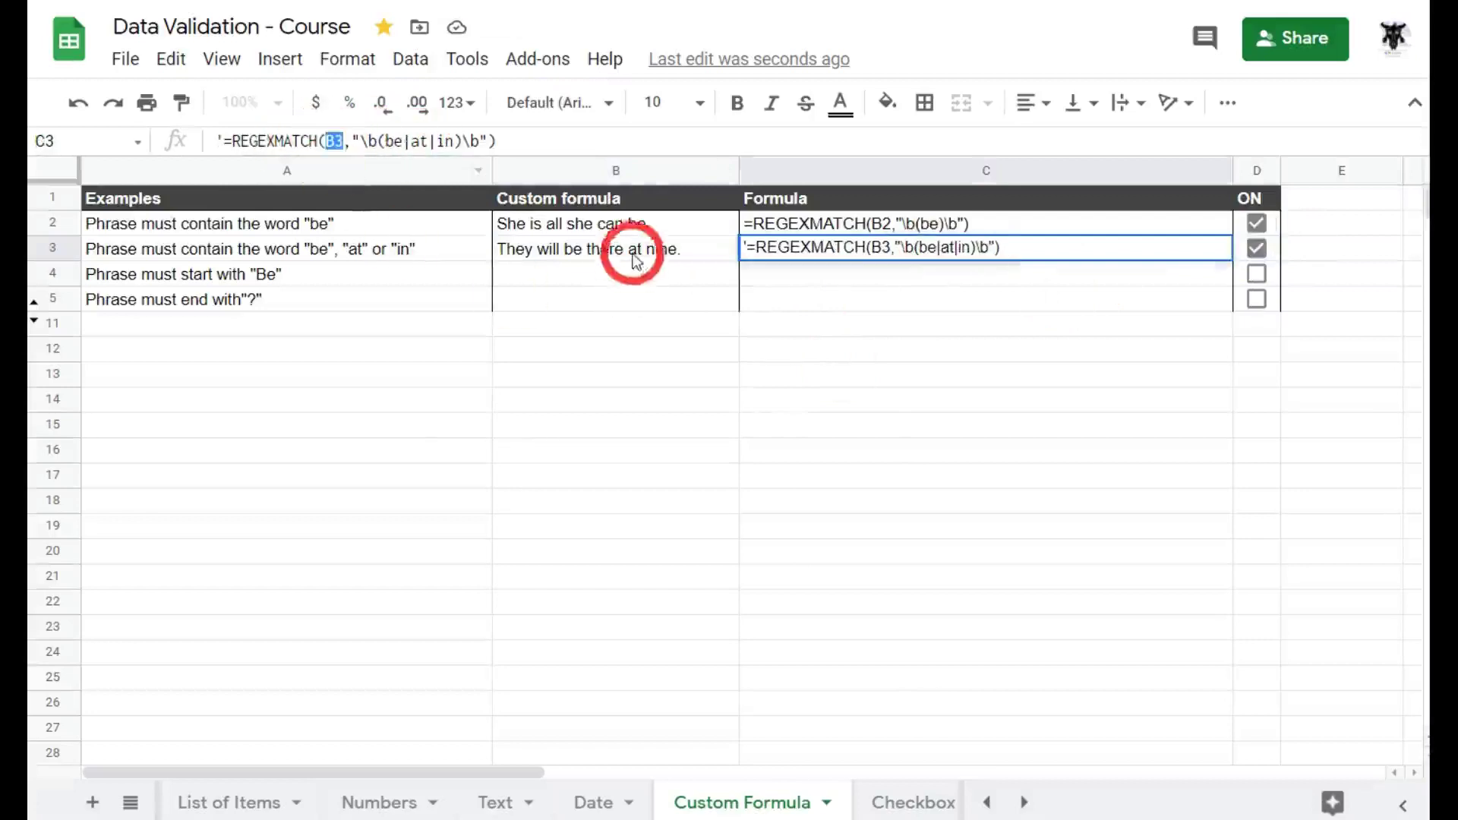
{"action": "left_click", "coordinate": [349, 142]}
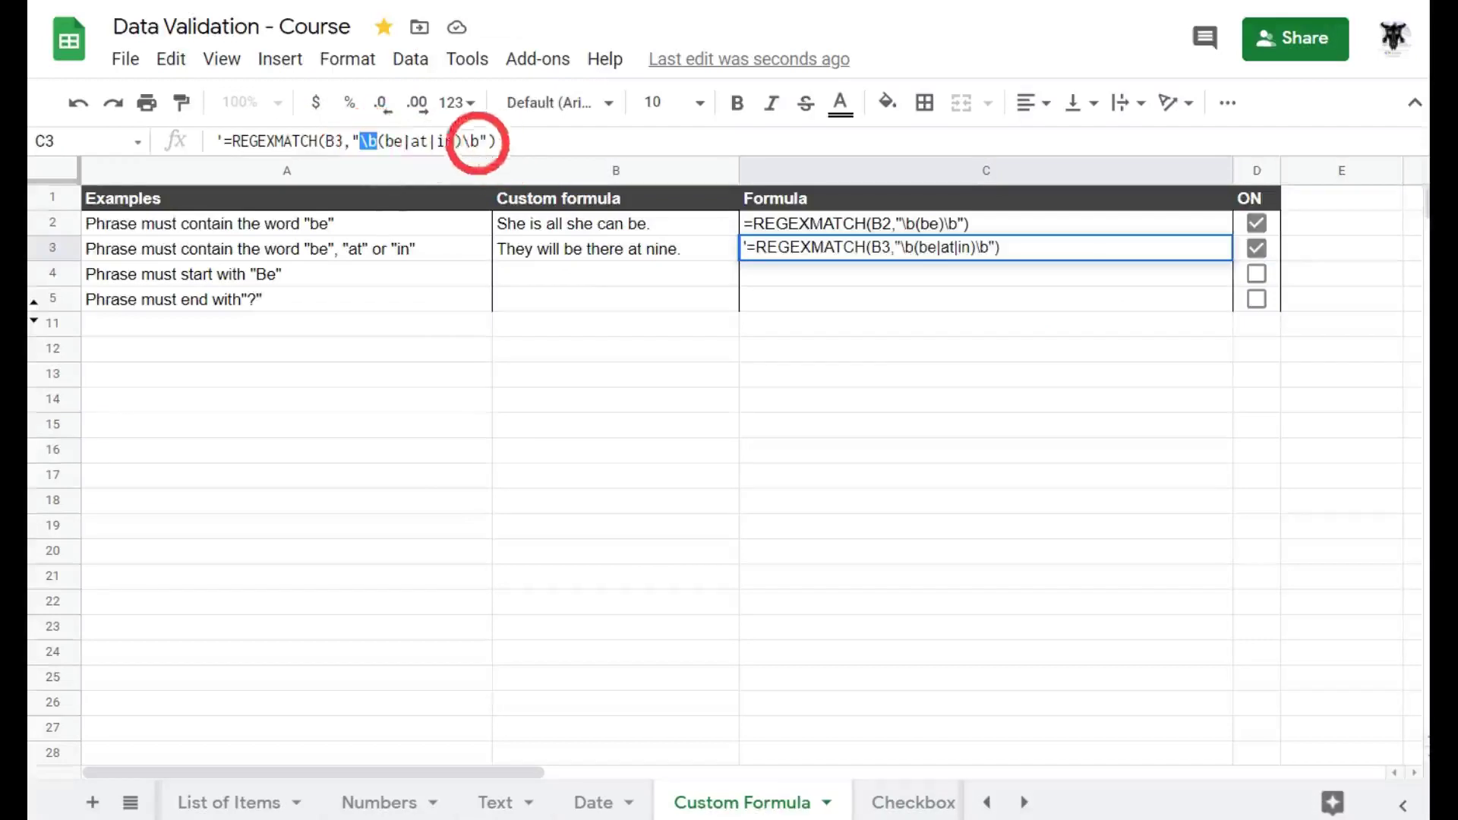
{"action": "left_click", "coordinate": [459, 141]}
{"action": "left_click", "coordinate": [371, 156]}
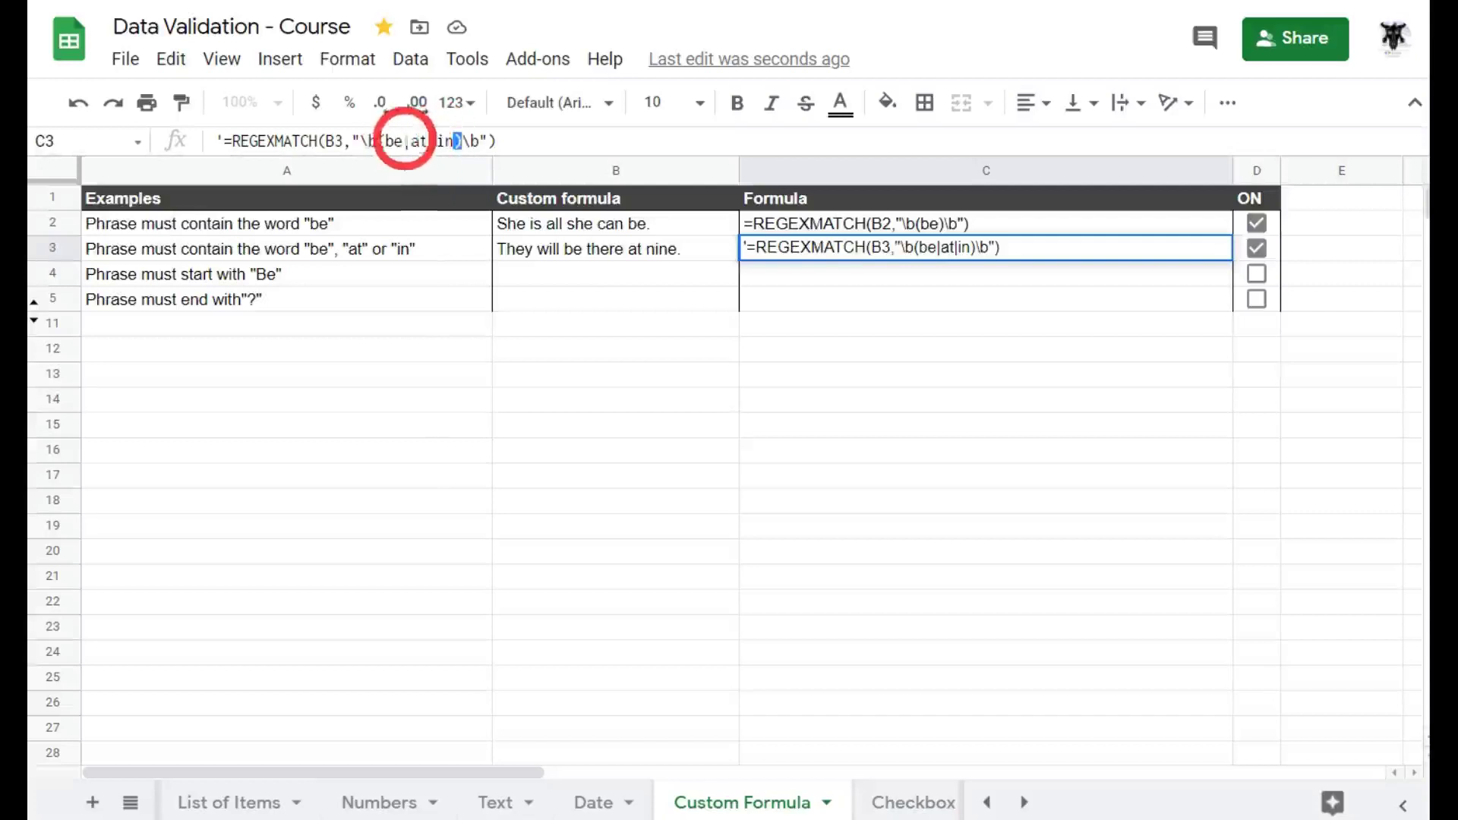
{"action": "left_click", "coordinate": [411, 140]}
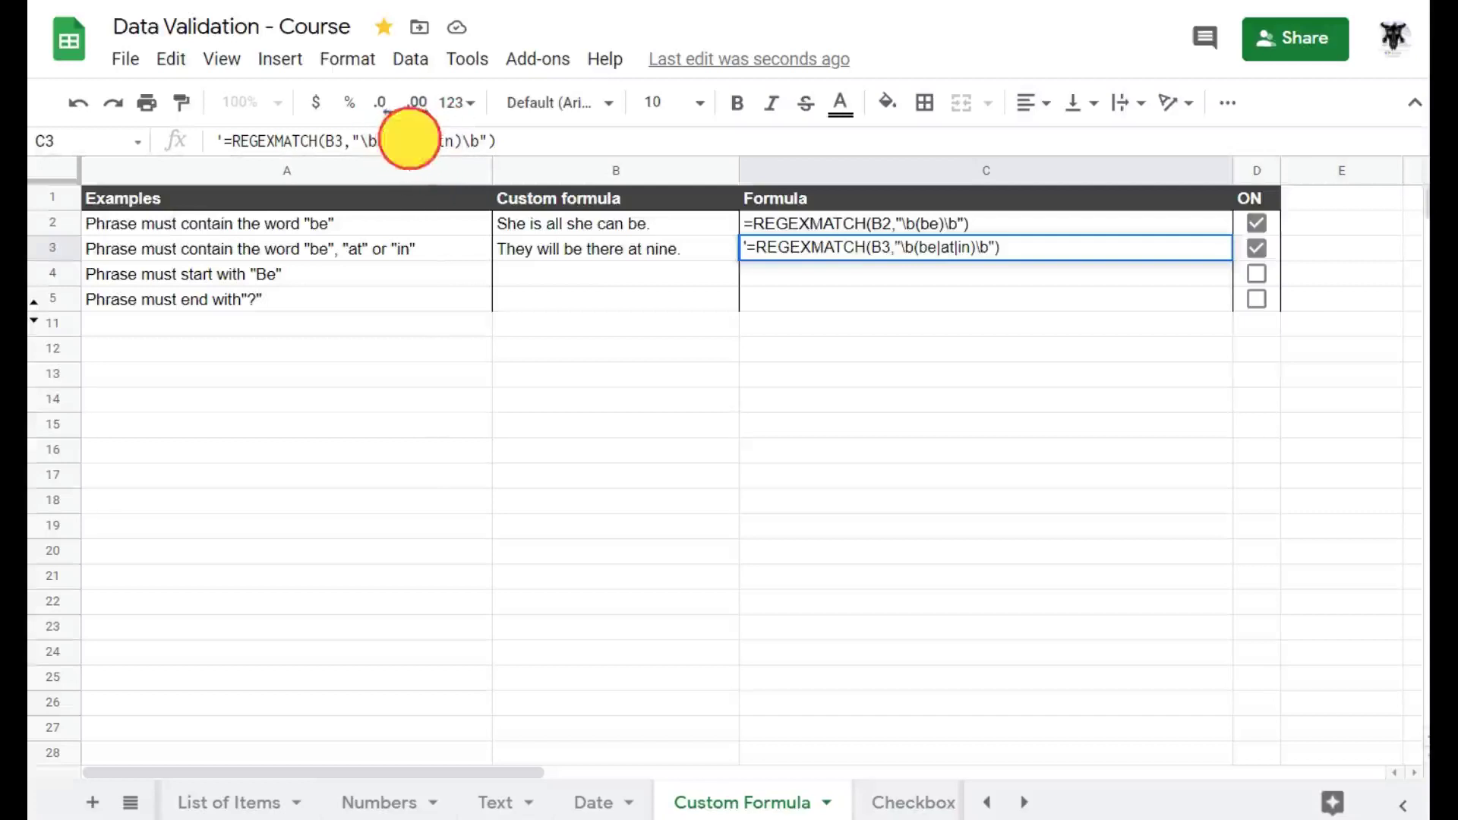
{"action": "left_click_drag", "start_coordinate": [403, 140], "coordinate": [408, 140]}
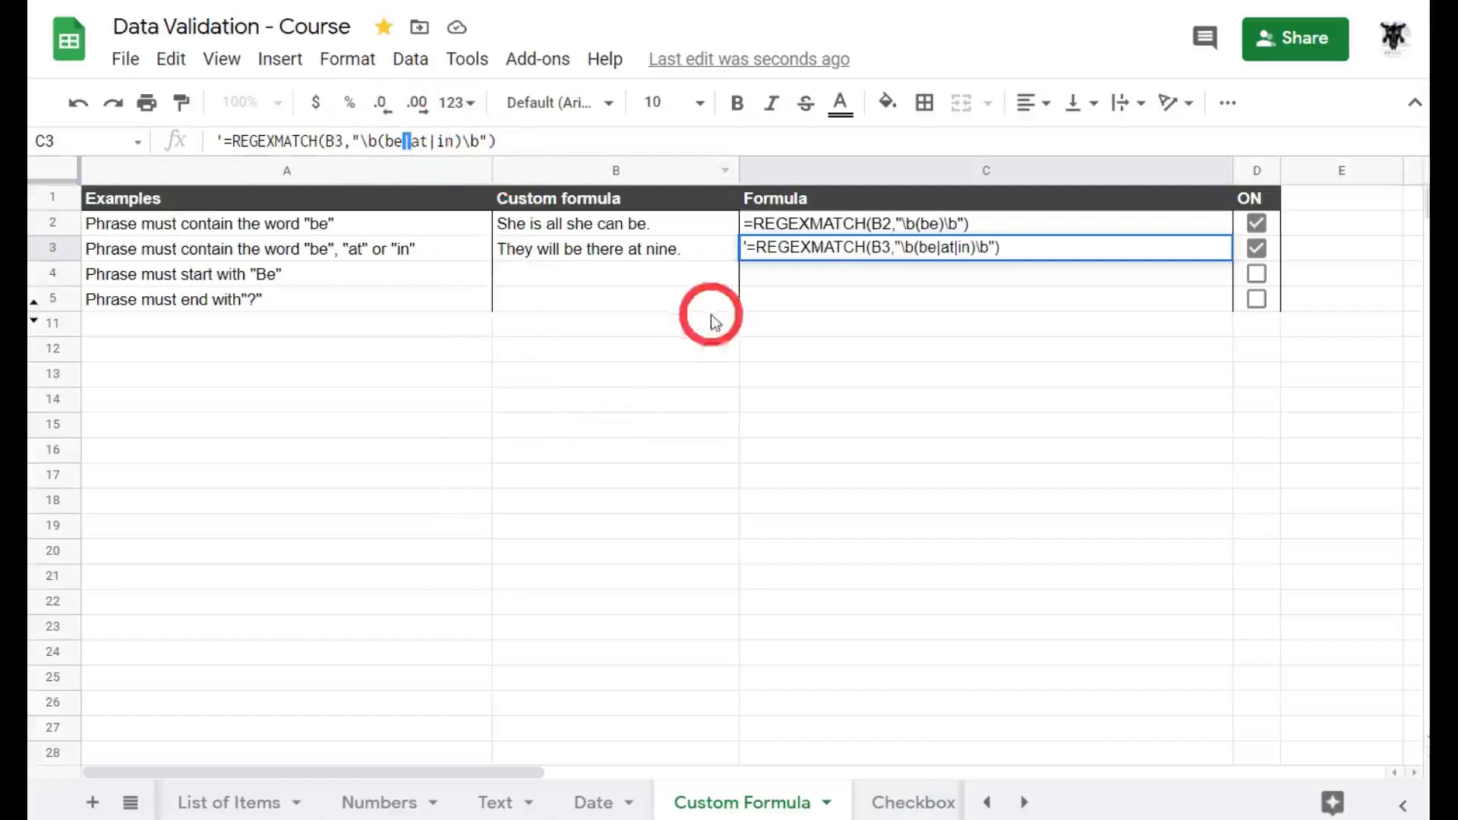
{"action": "left_click", "coordinate": [701, 371]}
{"action": "left_click", "coordinate": [589, 281]}
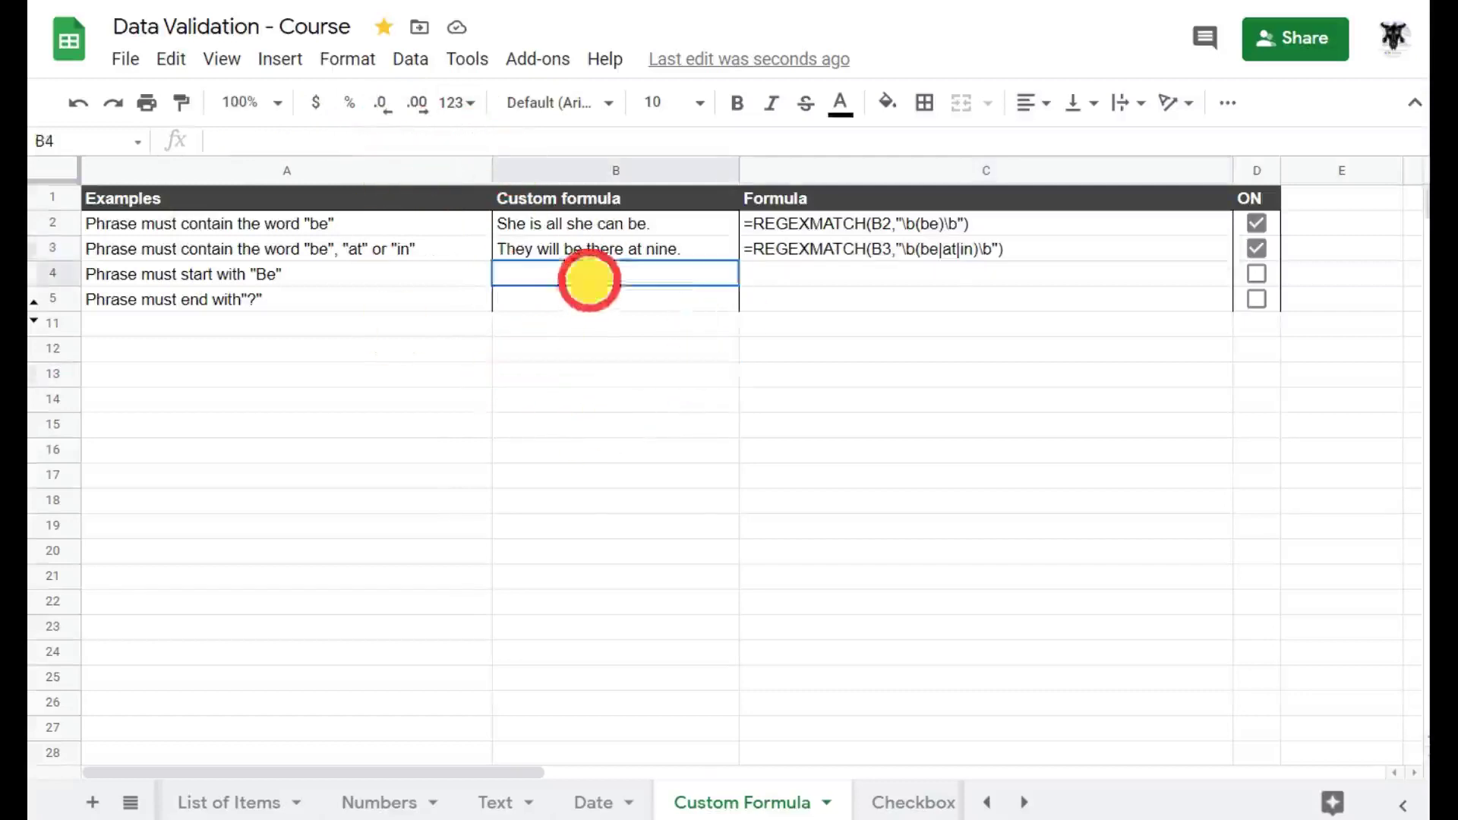
{"action": "left_click", "coordinate": [767, 374]}
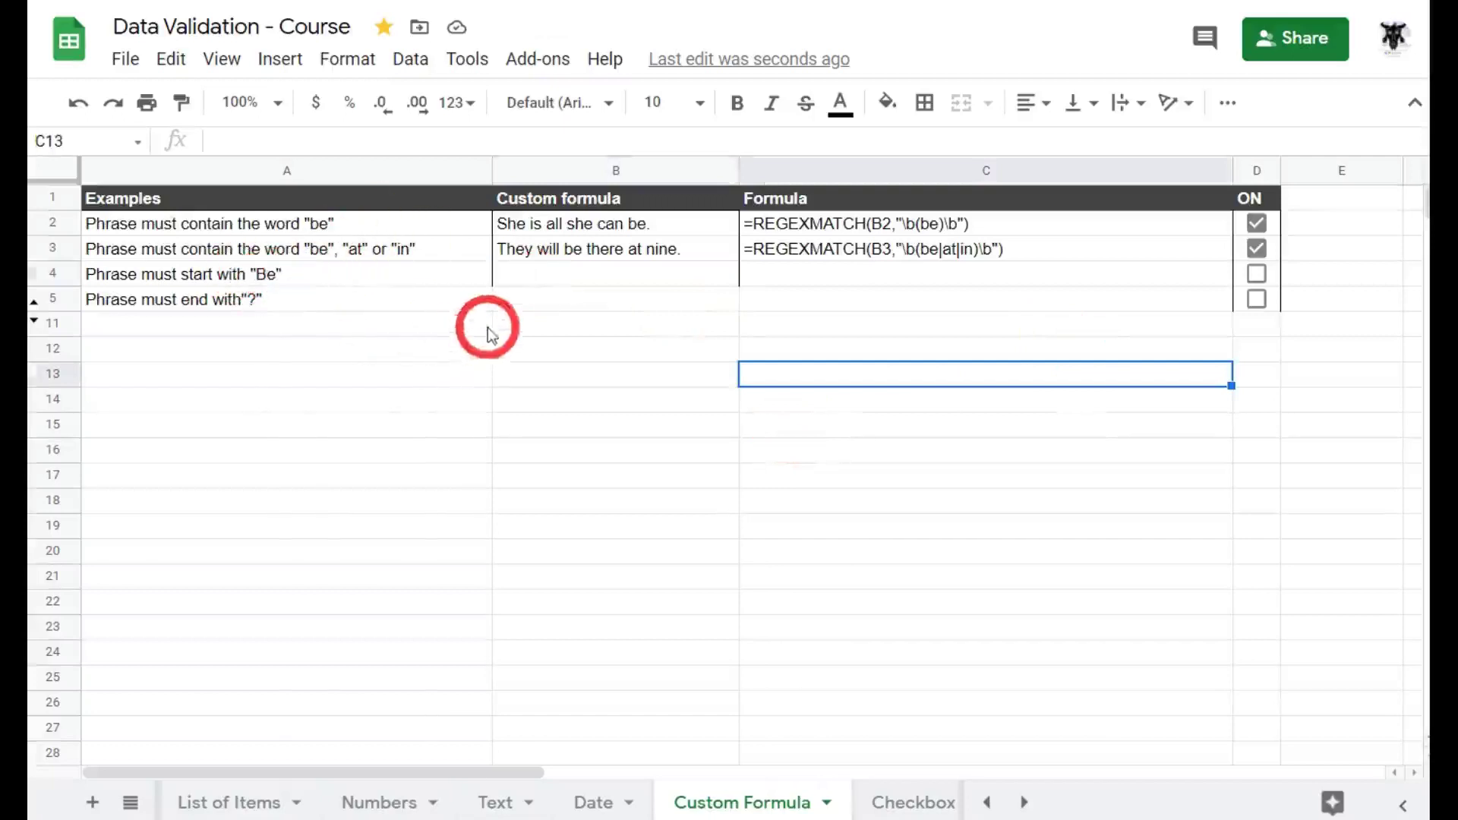
Test B4's rule by entering 'To Be.', which is rejected, and dismiss the error
{"action": "left_click", "coordinate": [551, 275]}
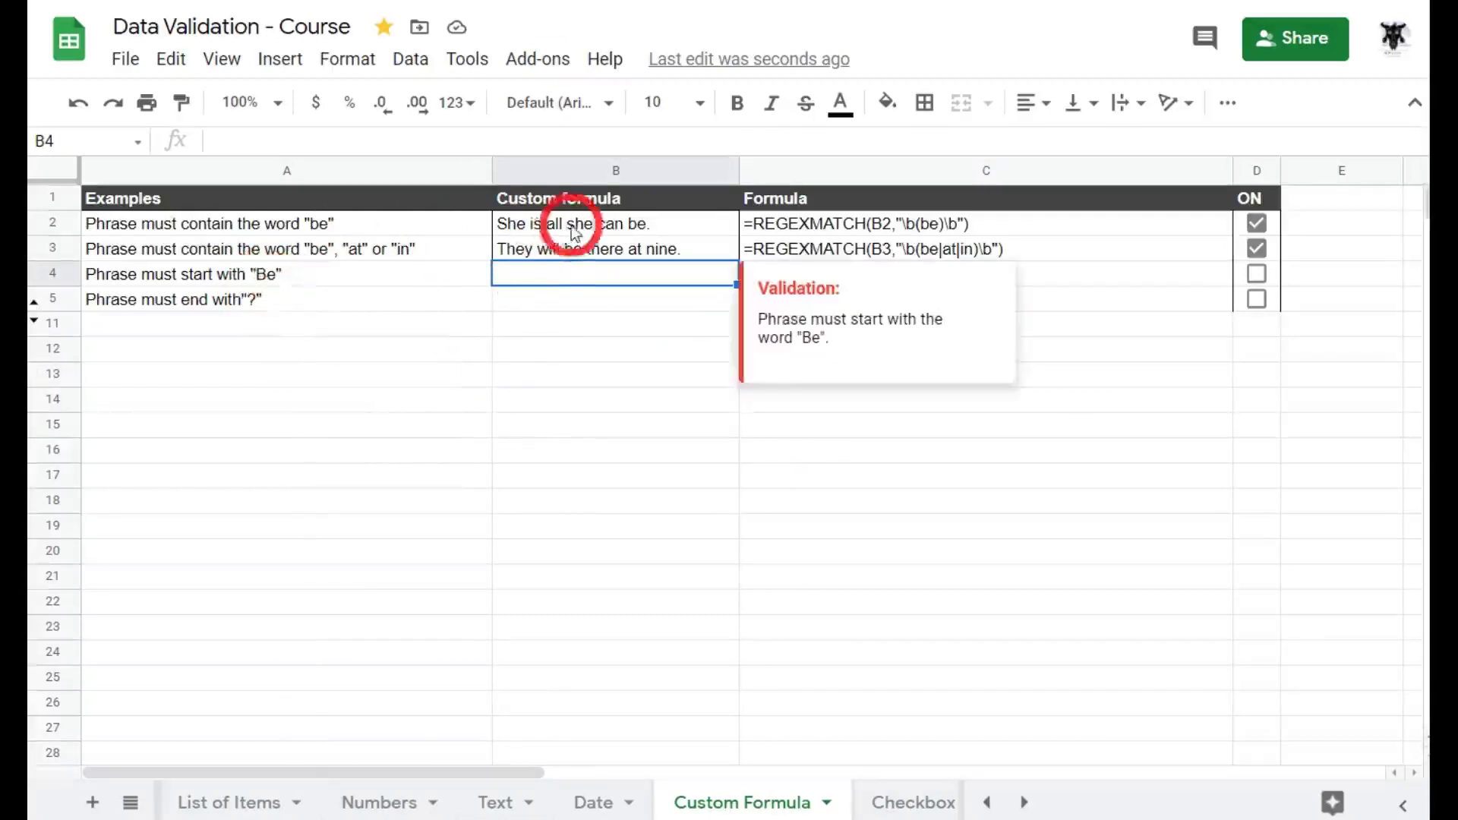
{"action": "mouse_move", "coordinate": [615, 287]}
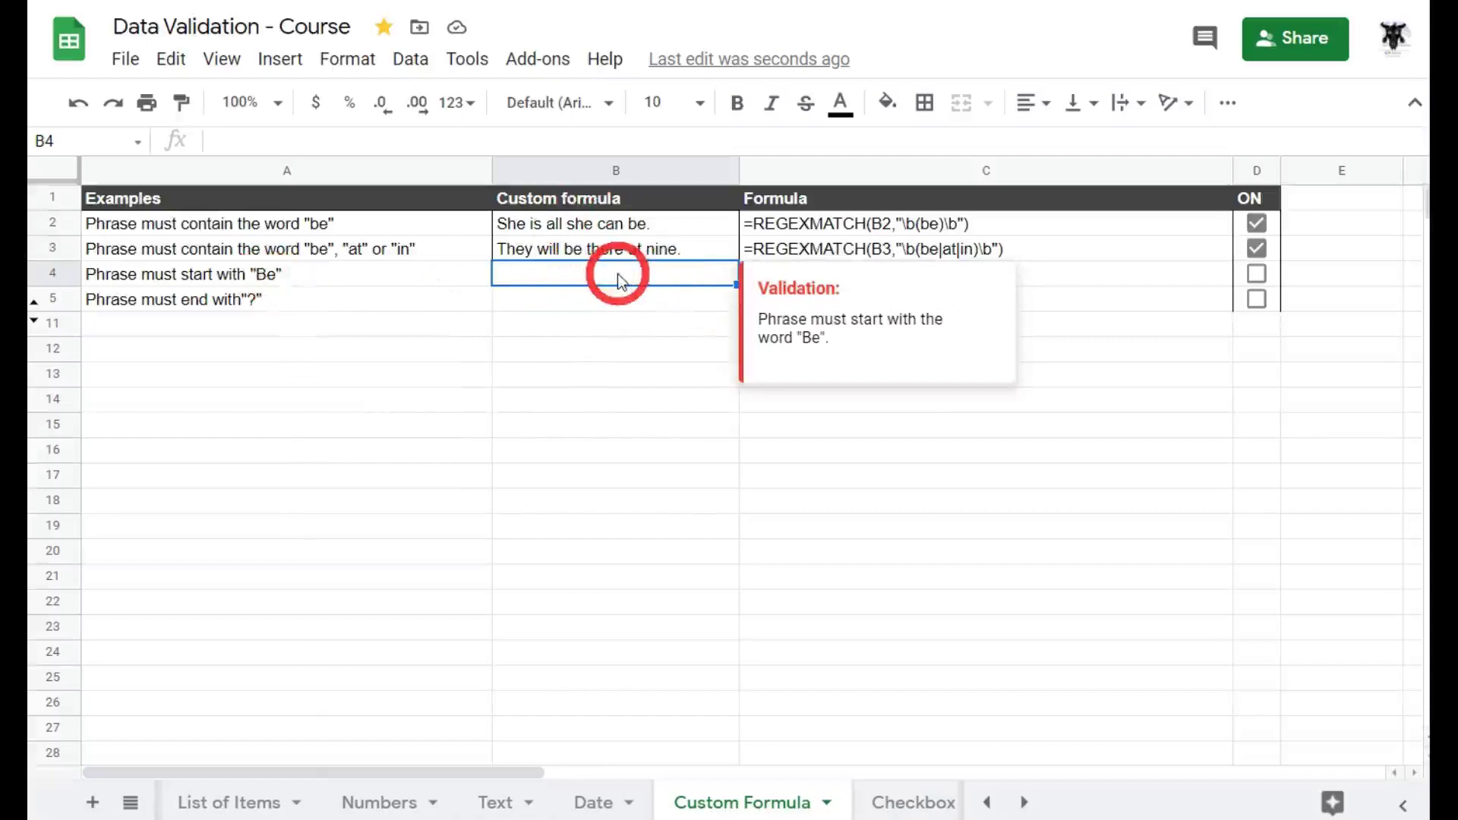
{"action": "type", "text": "To Be."}
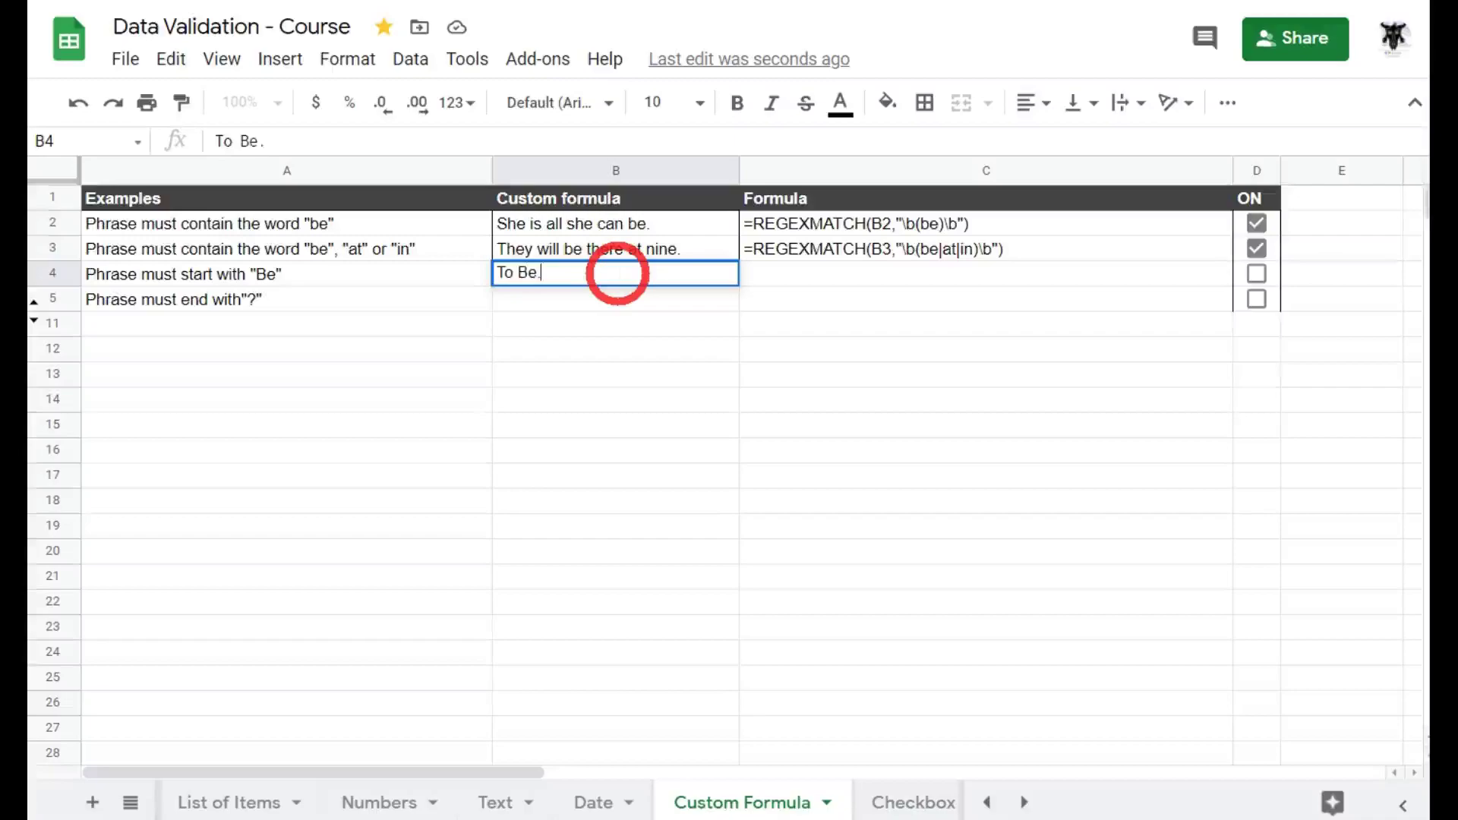
{"action": "key", "text": "Return"}
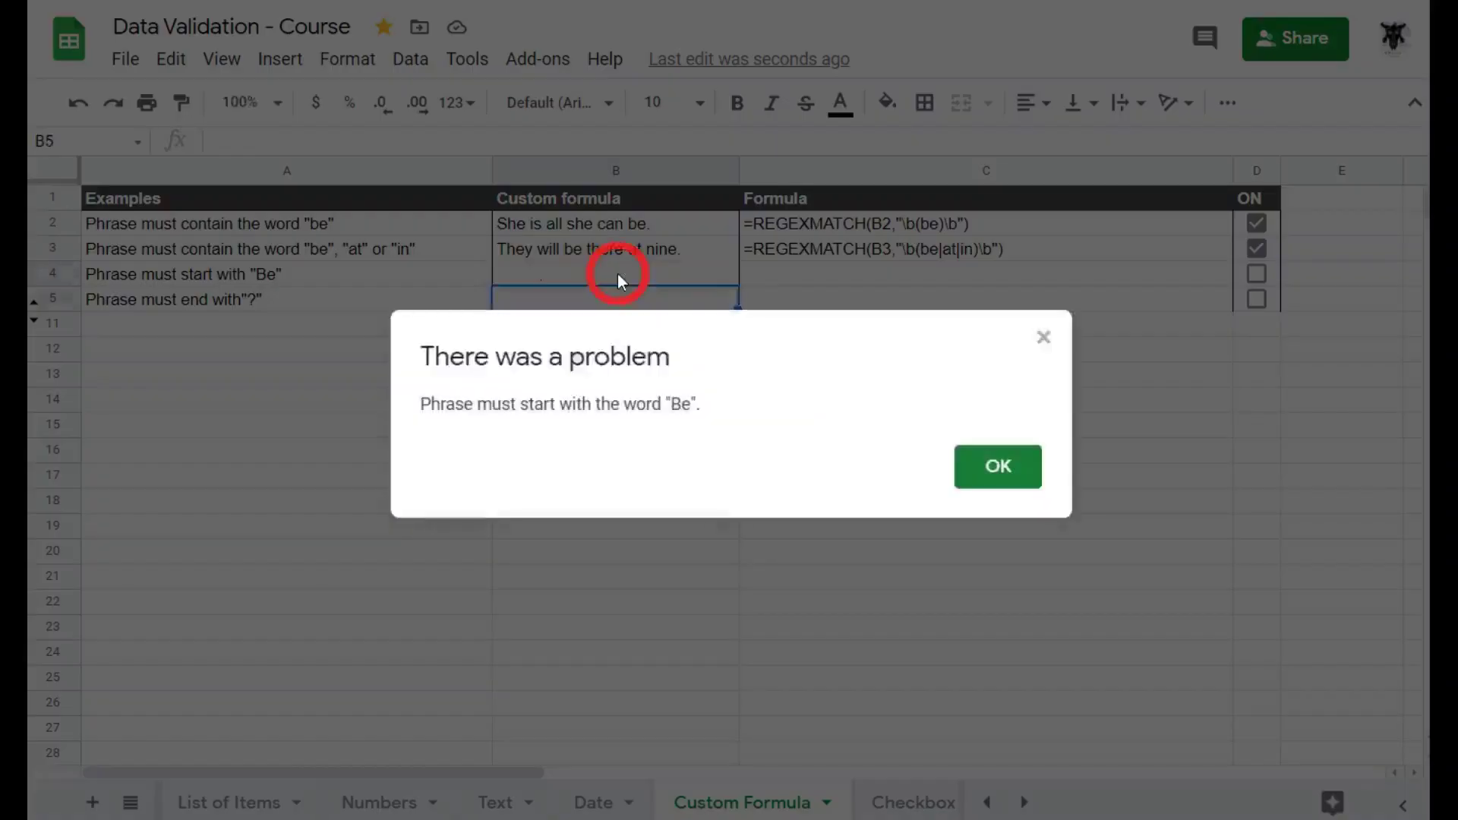
{"action": "left_click", "coordinate": [987, 483]}
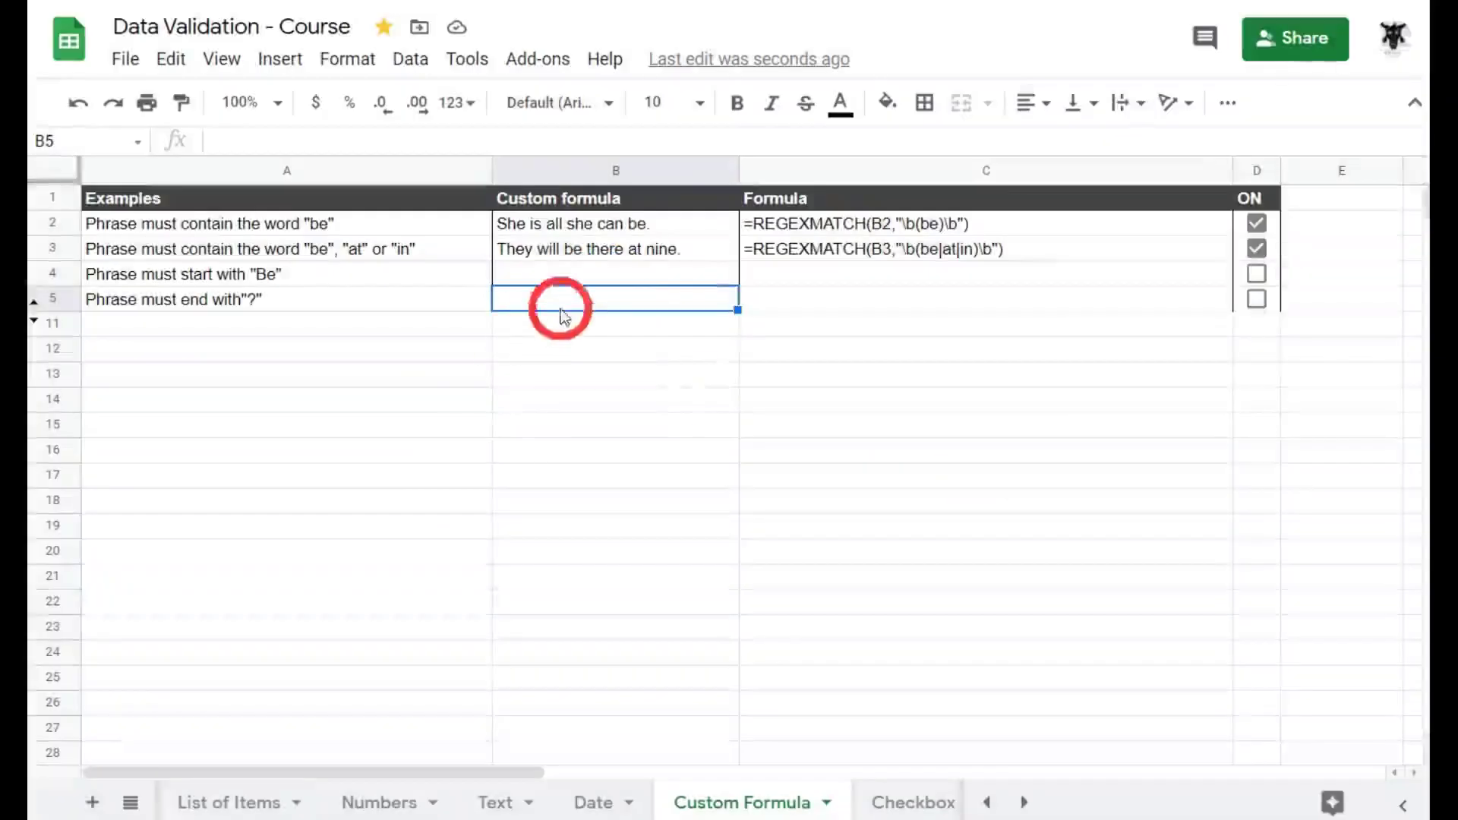
Enter 'Be careful.' in B4, which the starts-with-Be rule accepts
{"action": "left_click", "coordinate": [555, 280]}
{"action": "type", "text": "Be "}
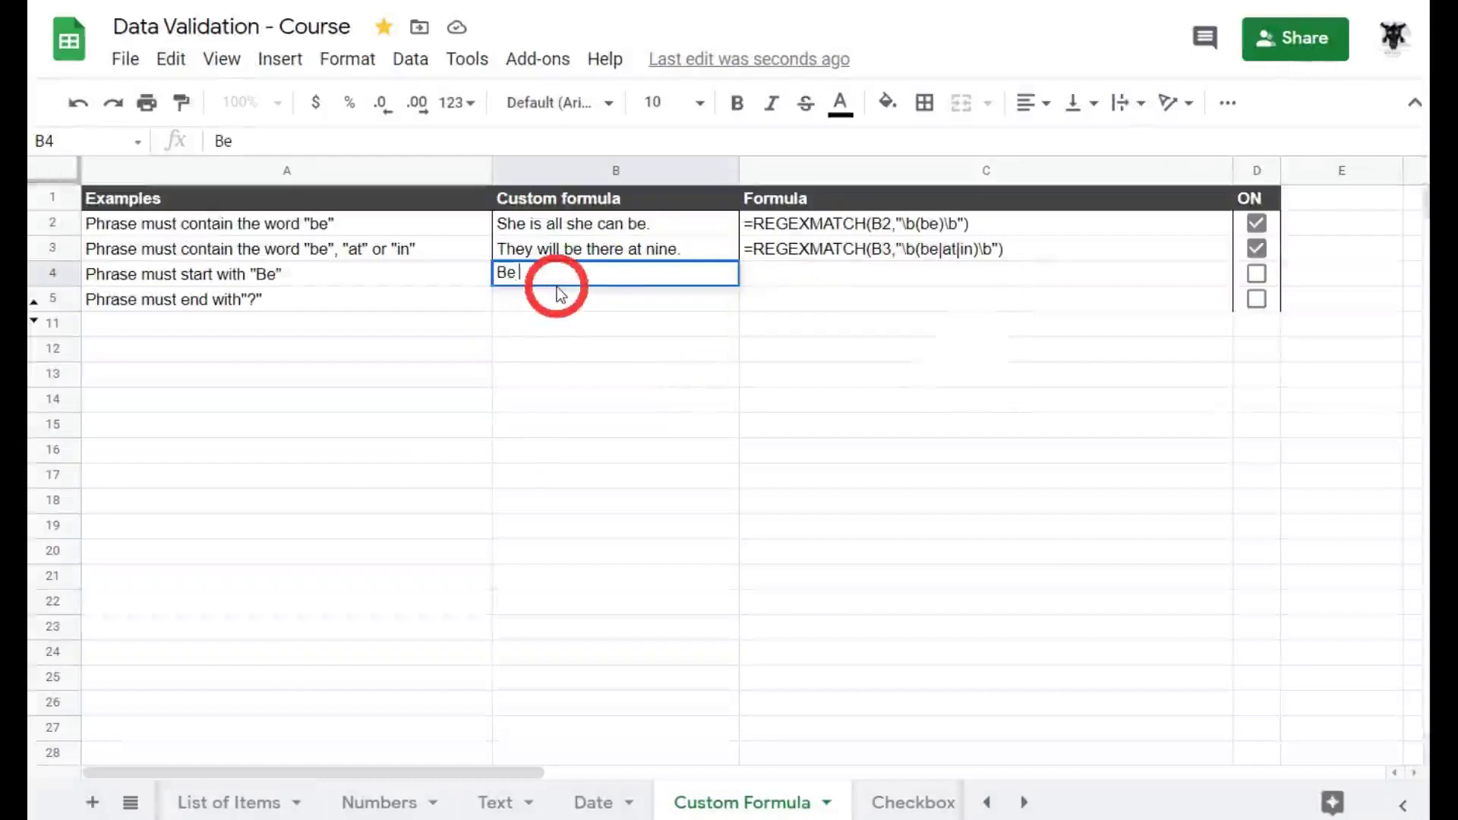
{"action": "type", "text": "careful."}
{"action": "key", "text": "Return"}
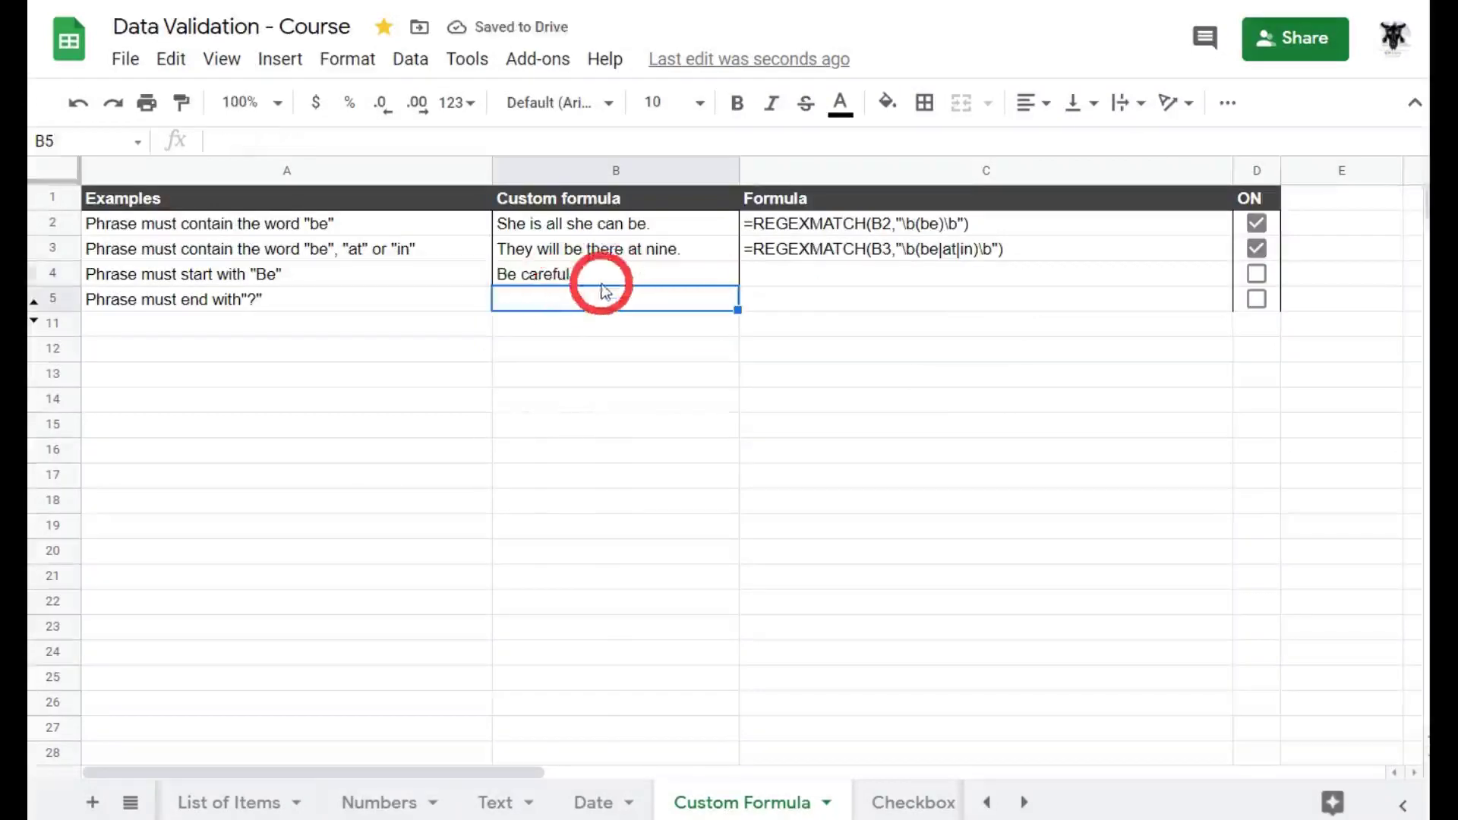
{"action": "left_click", "coordinate": [619, 269]}
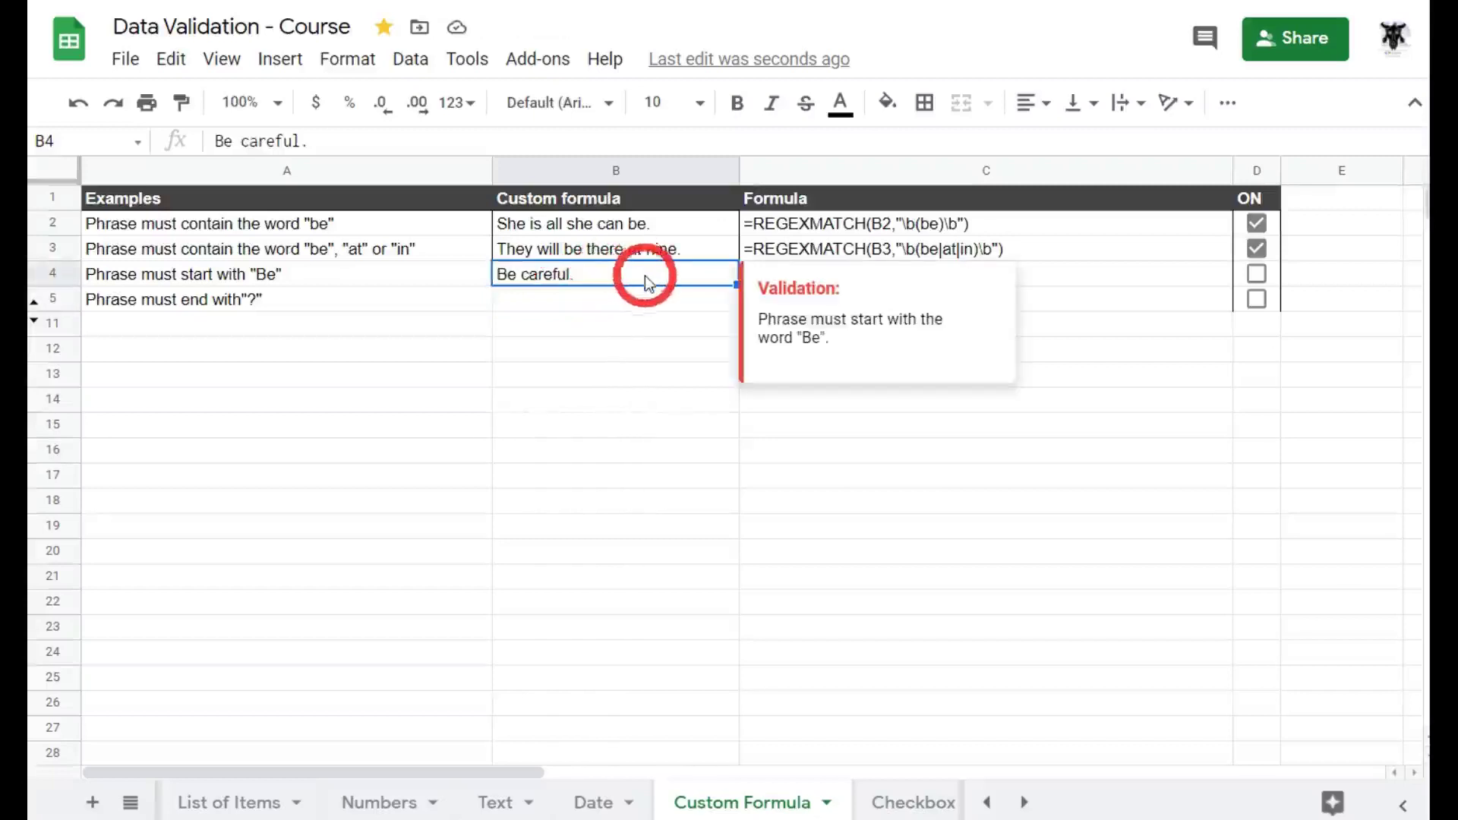
Tick D4 so C4 shows =REGEXMATCH(B4,"^(Be)\b"), highlighting the B4 reference in it
{"action": "left_click", "coordinate": [1192, 270]}
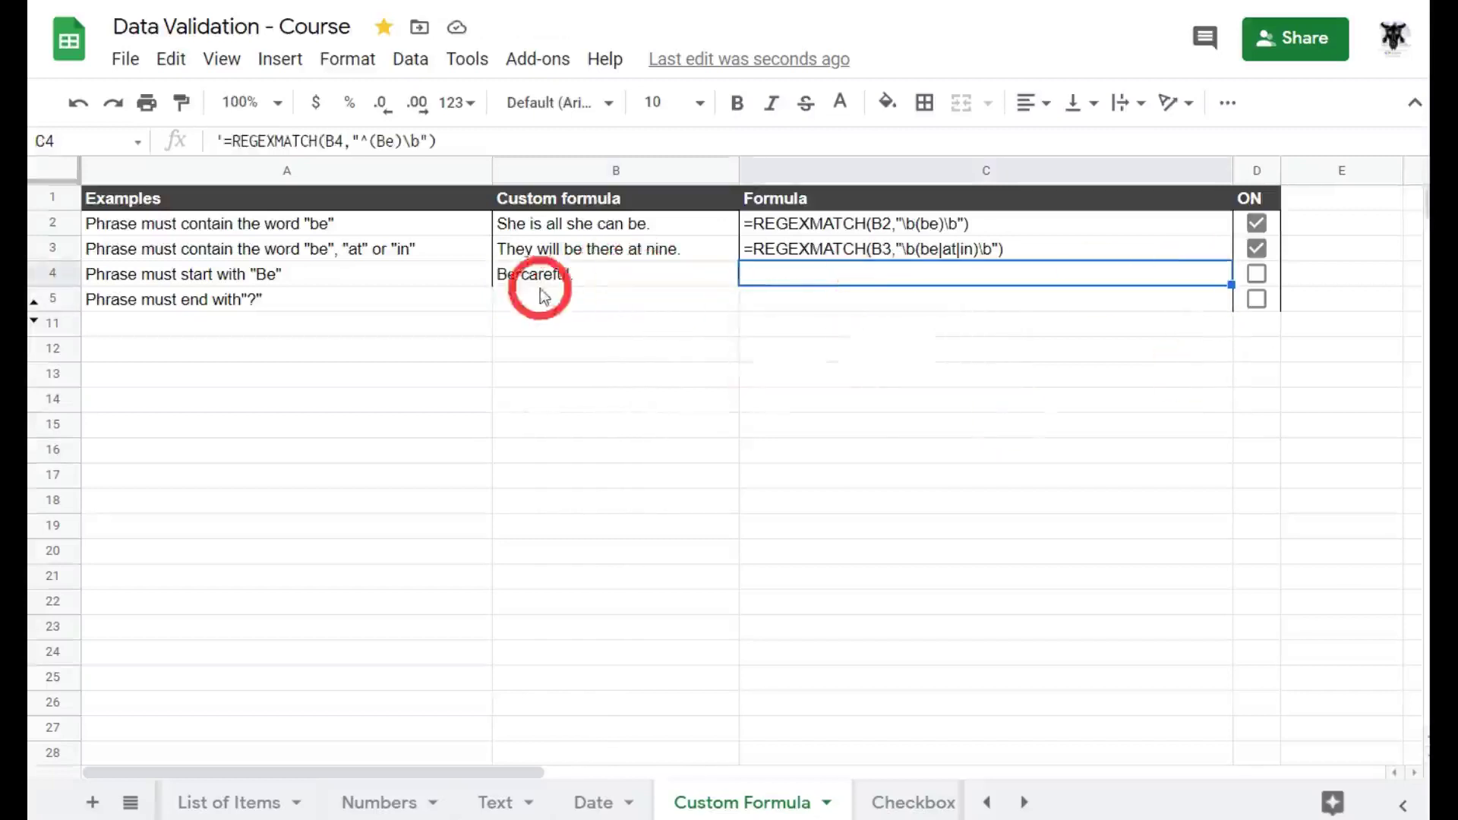
{"action": "left_click", "coordinate": [1257, 272]}
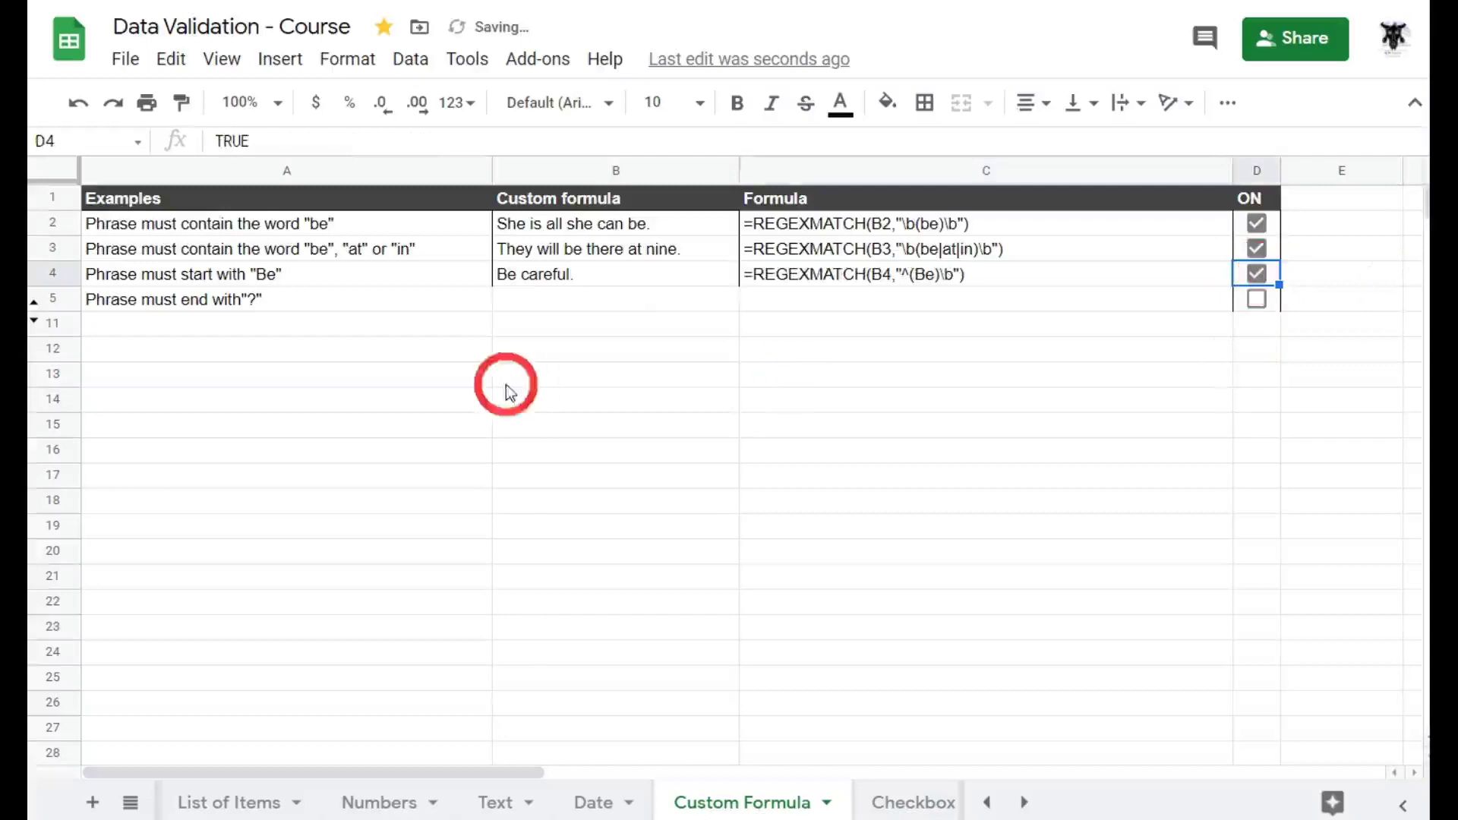
{"action": "left_click", "coordinate": [847, 285]}
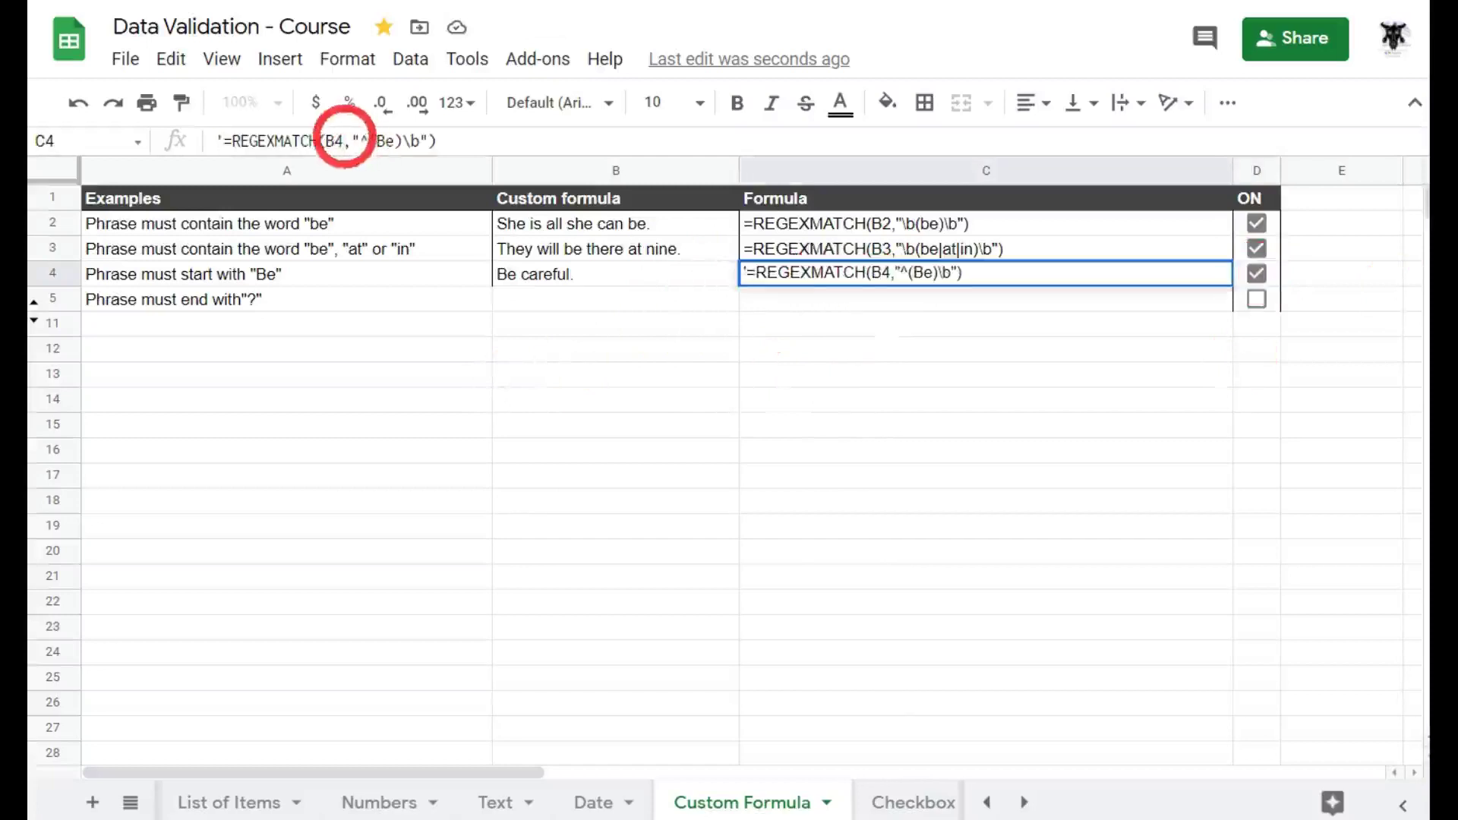
{"action": "double_click", "coordinate": [333, 140]}
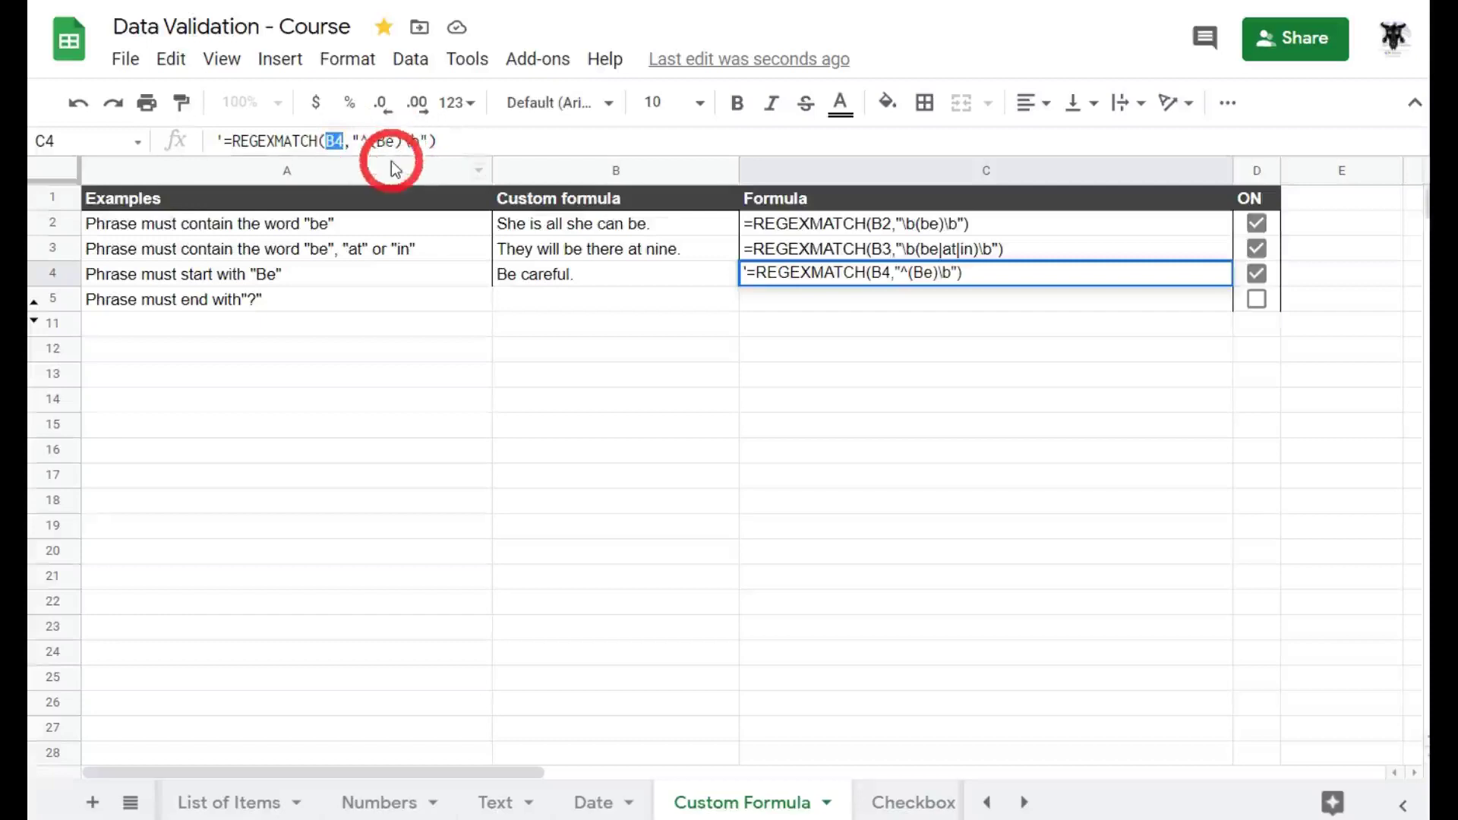
{"action": "key", "text": "End"}
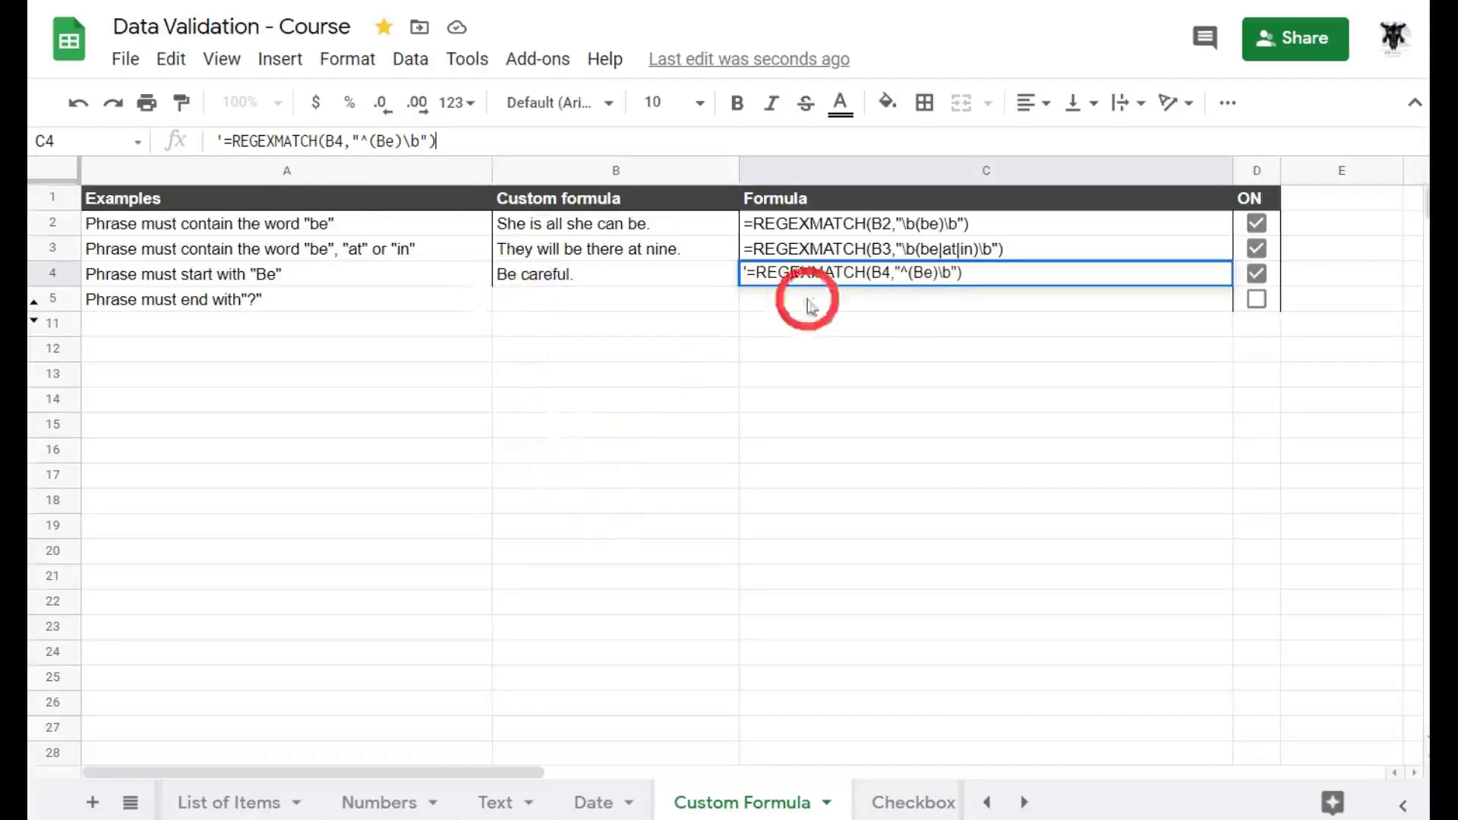
{"action": "left_click", "coordinate": [885, 304]}
{"action": "left_click", "coordinate": [616, 424]}
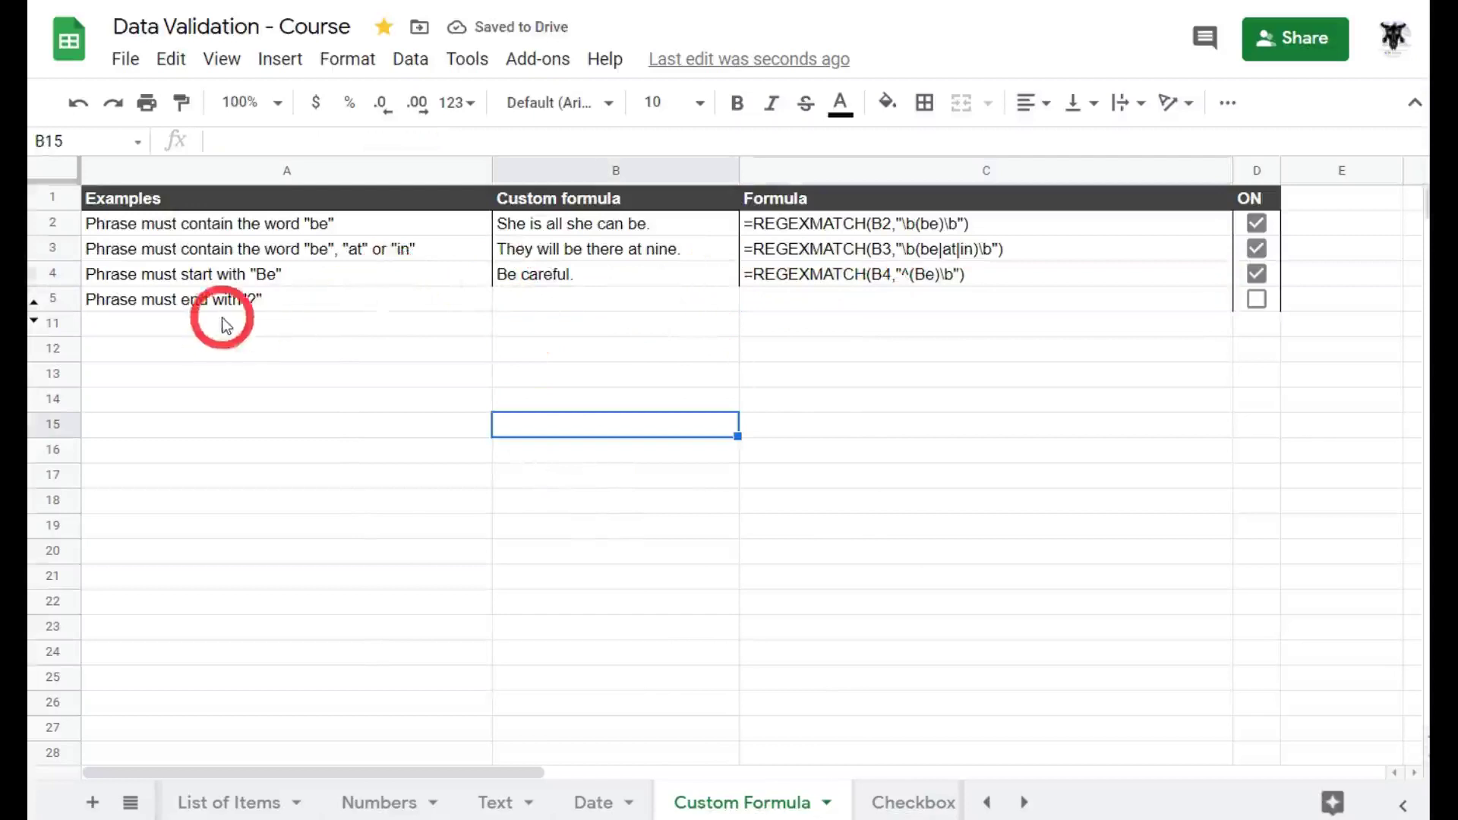
Enter 'Istthis okay?' in B5, then confirm a longer phrase not ending in ? is rejected
{"action": "left_click", "coordinate": [572, 304]}
{"action": "type", "text": "Ist"}
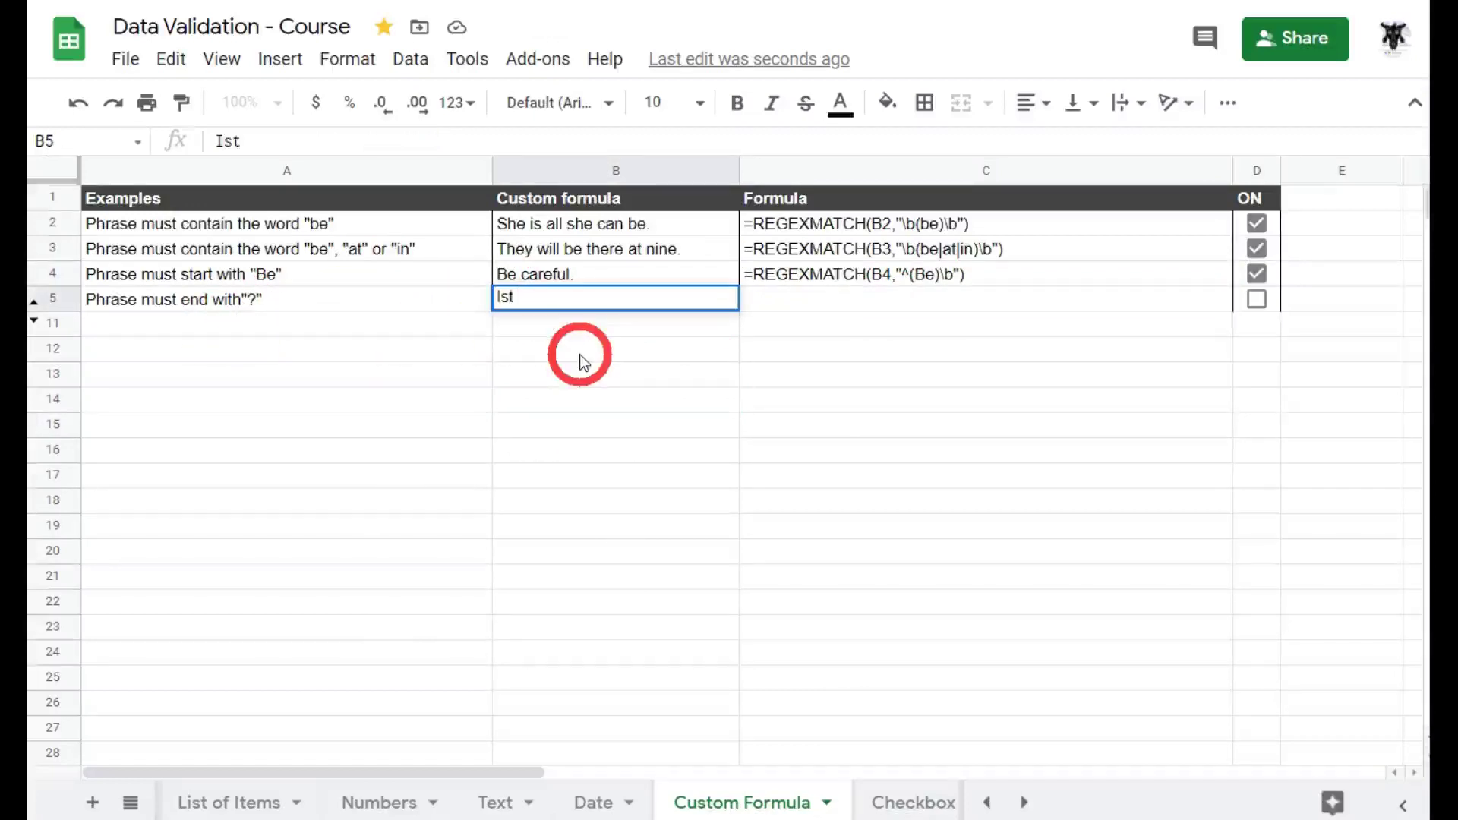
{"action": "type", "text": "this okay?"}
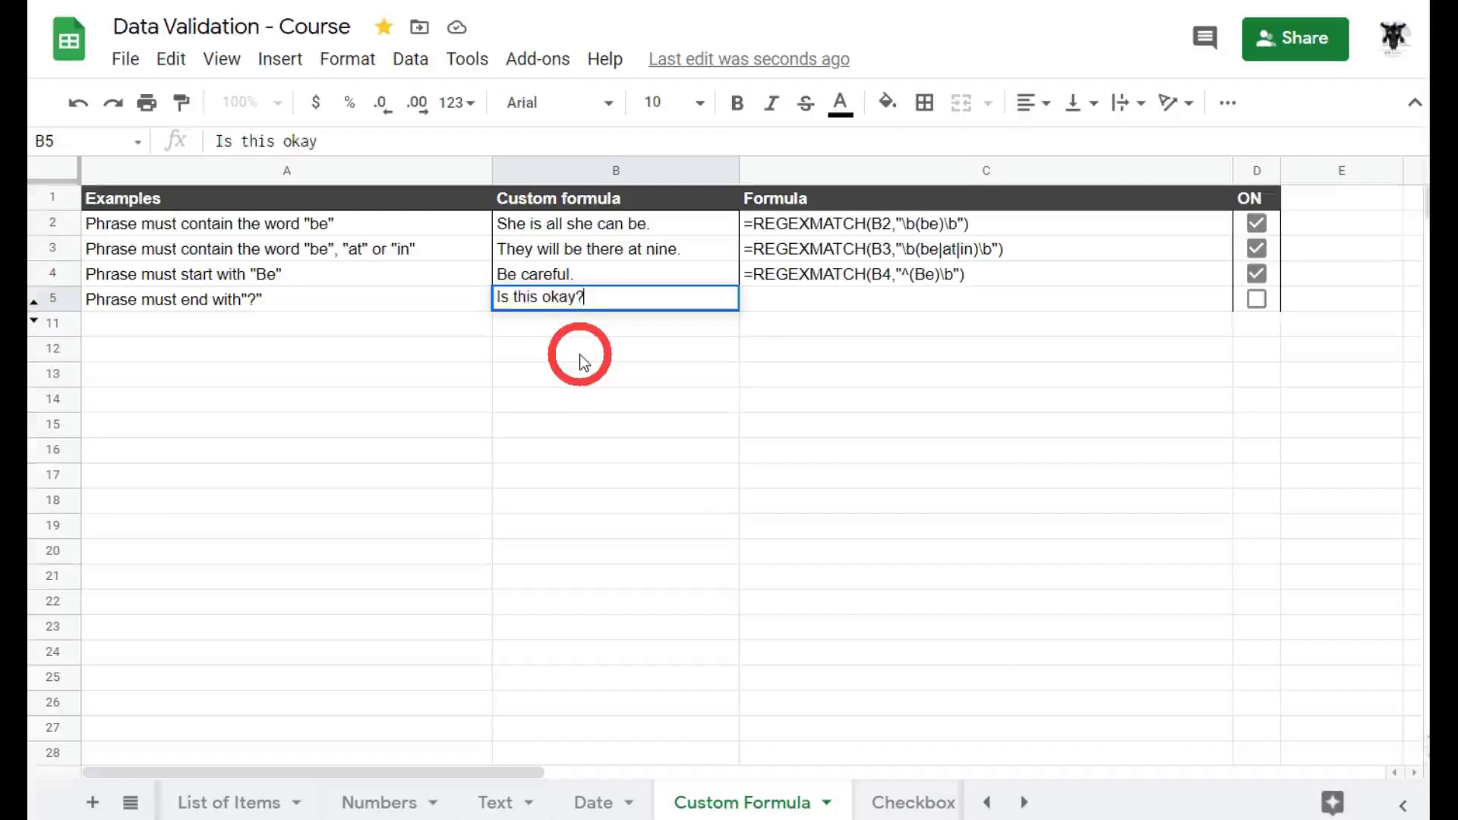
{"action": "key", "text": "Return"}
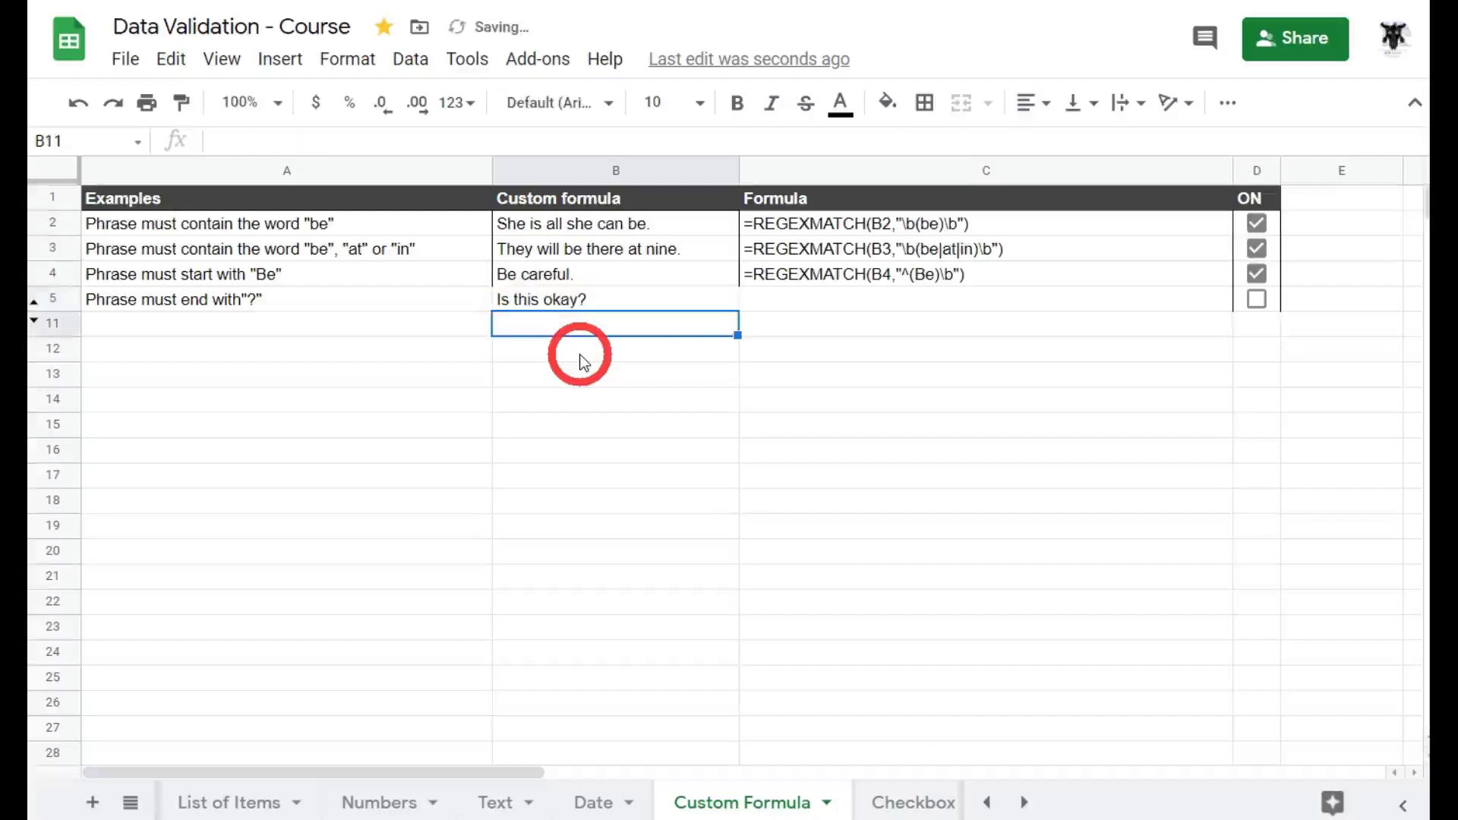
{"action": "left_click", "coordinate": [704, 307]}
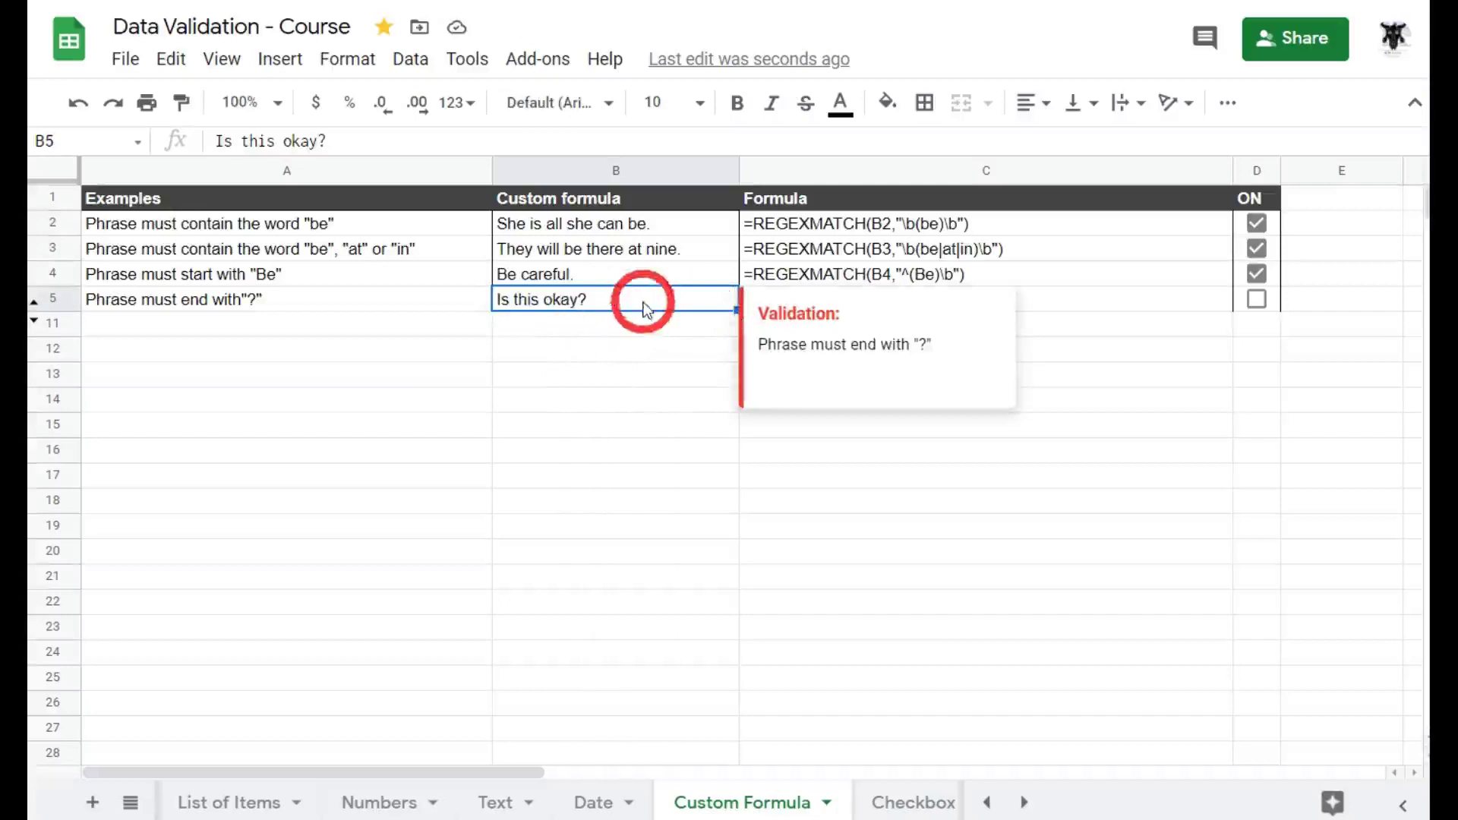
{"action": "left_click", "coordinate": [365, 140]}
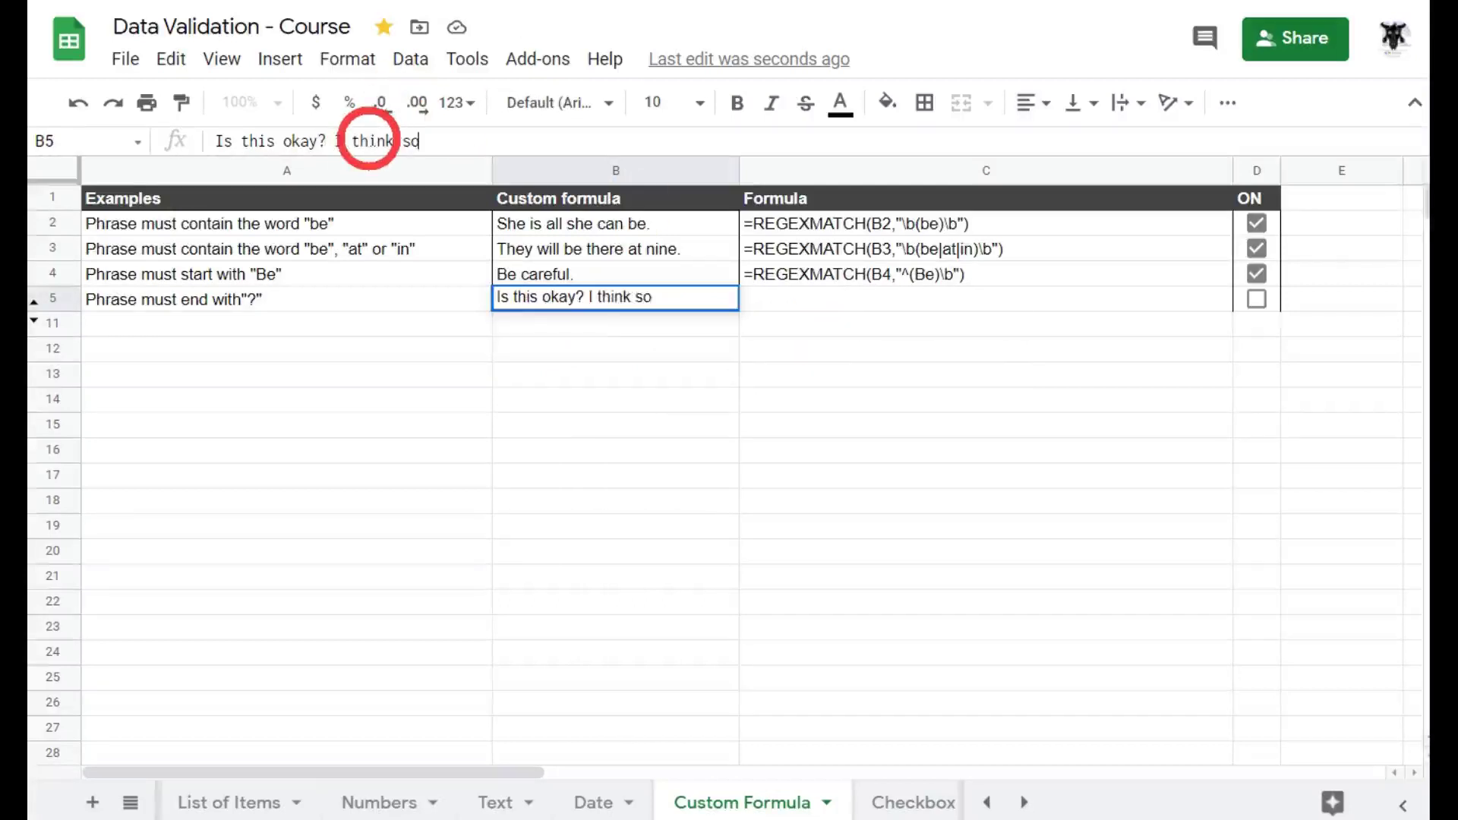
{"action": "key", "text": "Return"}
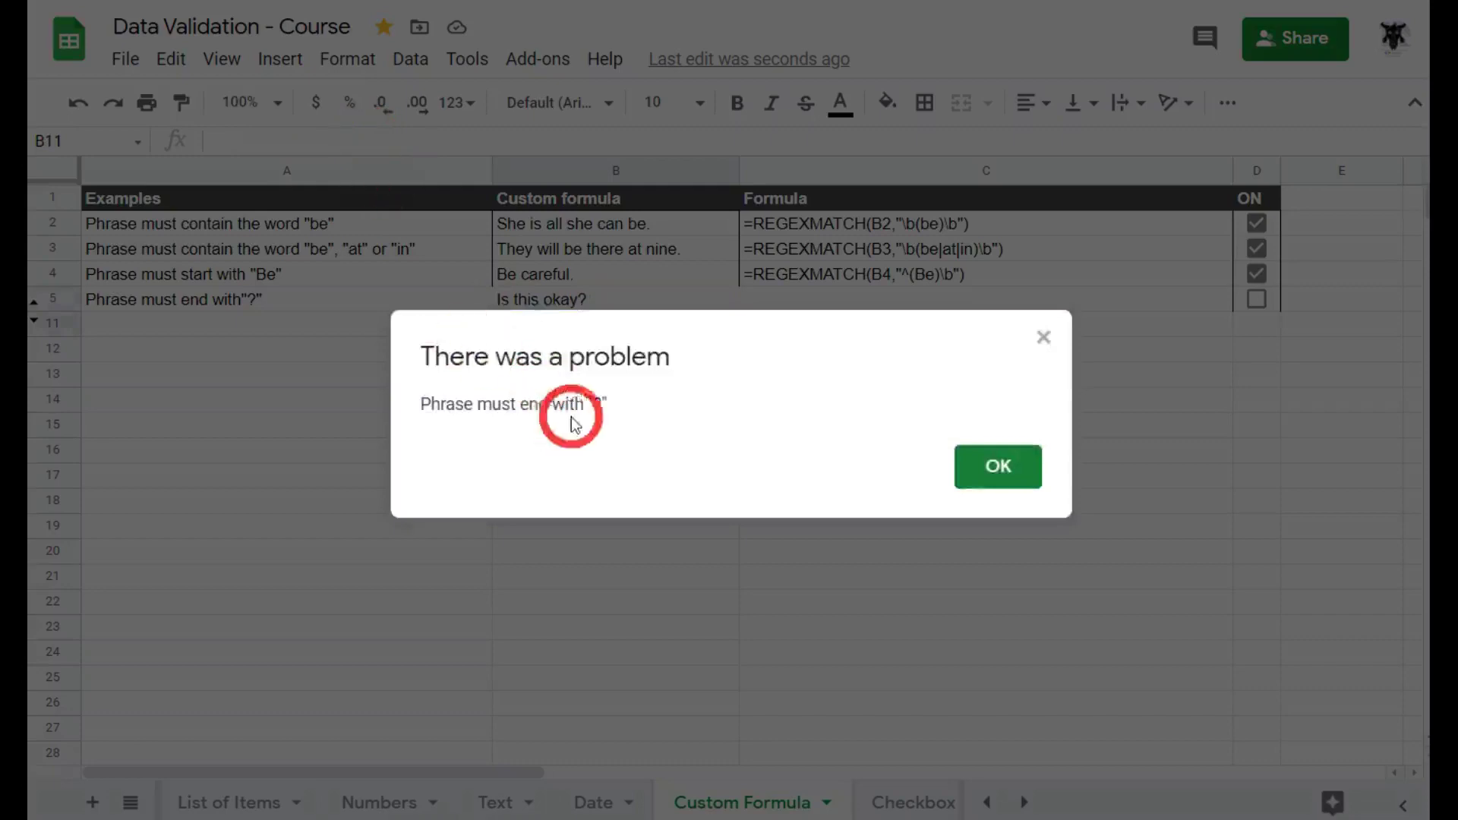
{"action": "left_click", "coordinate": [988, 465]}
Edit B5 down to a single '?' and check its validation note
{"action": "left_click", "coordinate": [608, 301]}
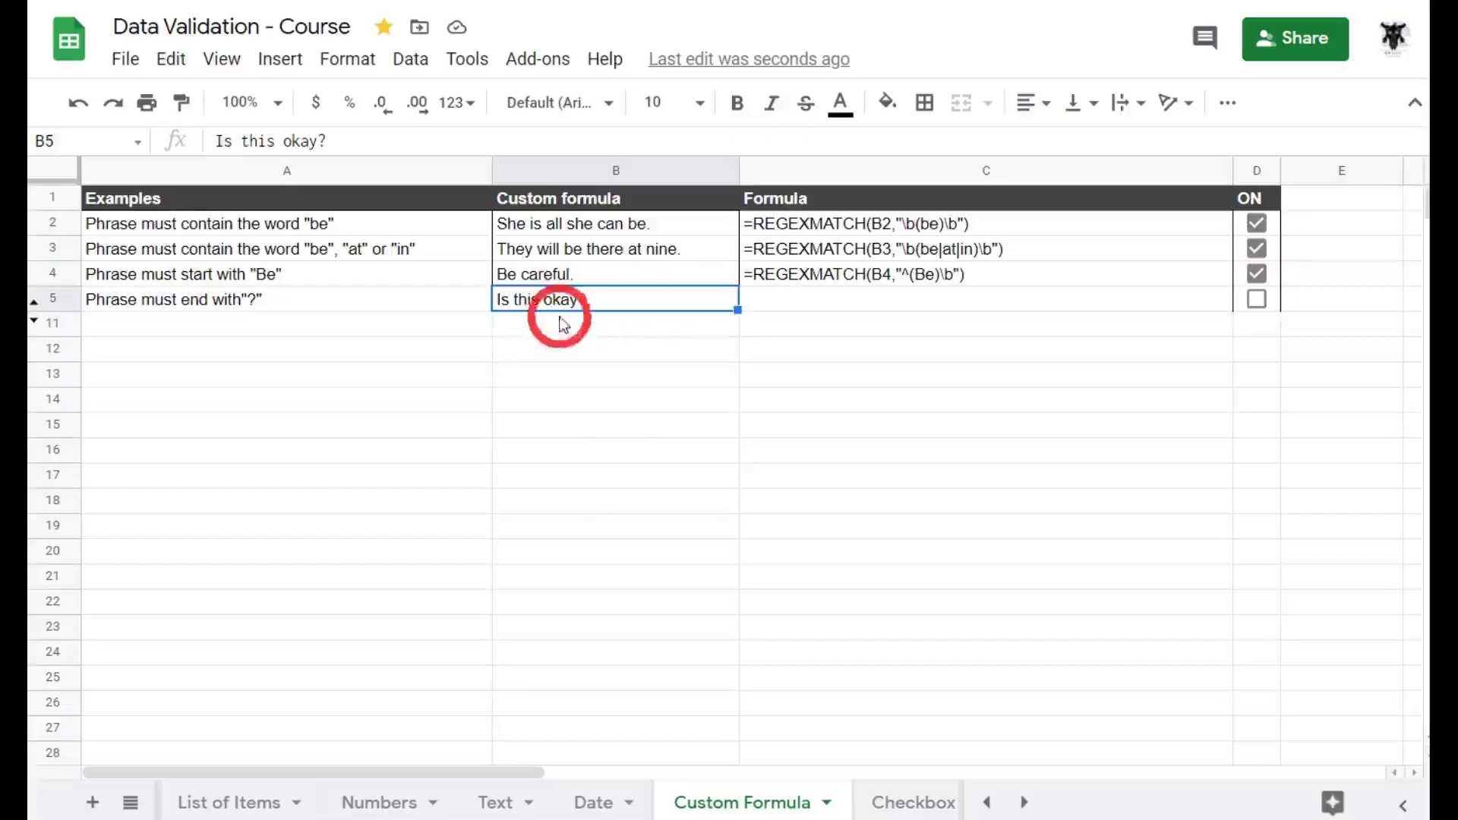
{"action": "left_click", "coordinate": [319, 142]}
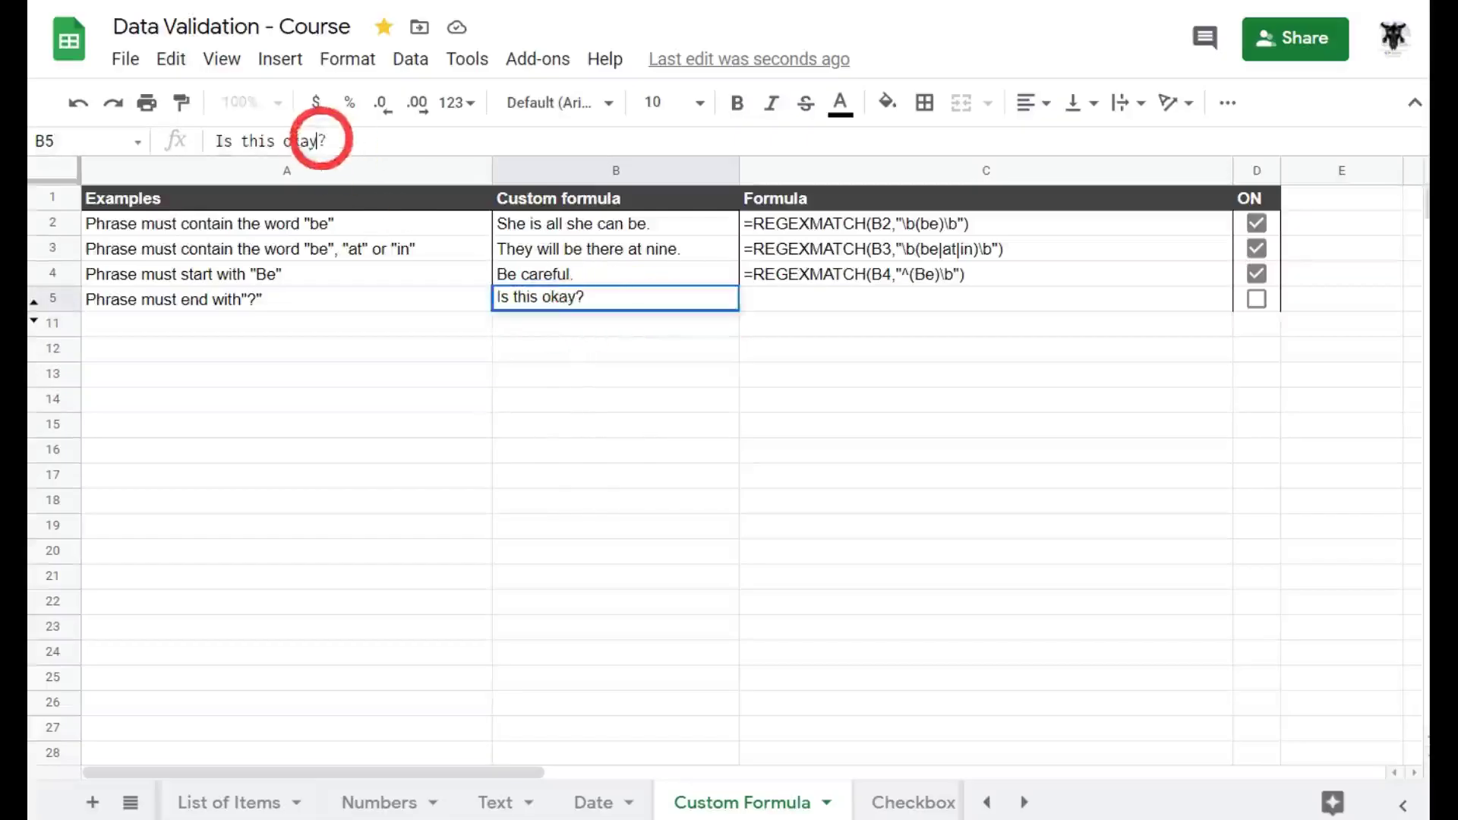
{"action": "left_click_drag", "start_coordinate": [316, 143], "coordinate": [84, 119]}
{"action": "type", "text": "?"}
{"action": "key", "text": "Return"}
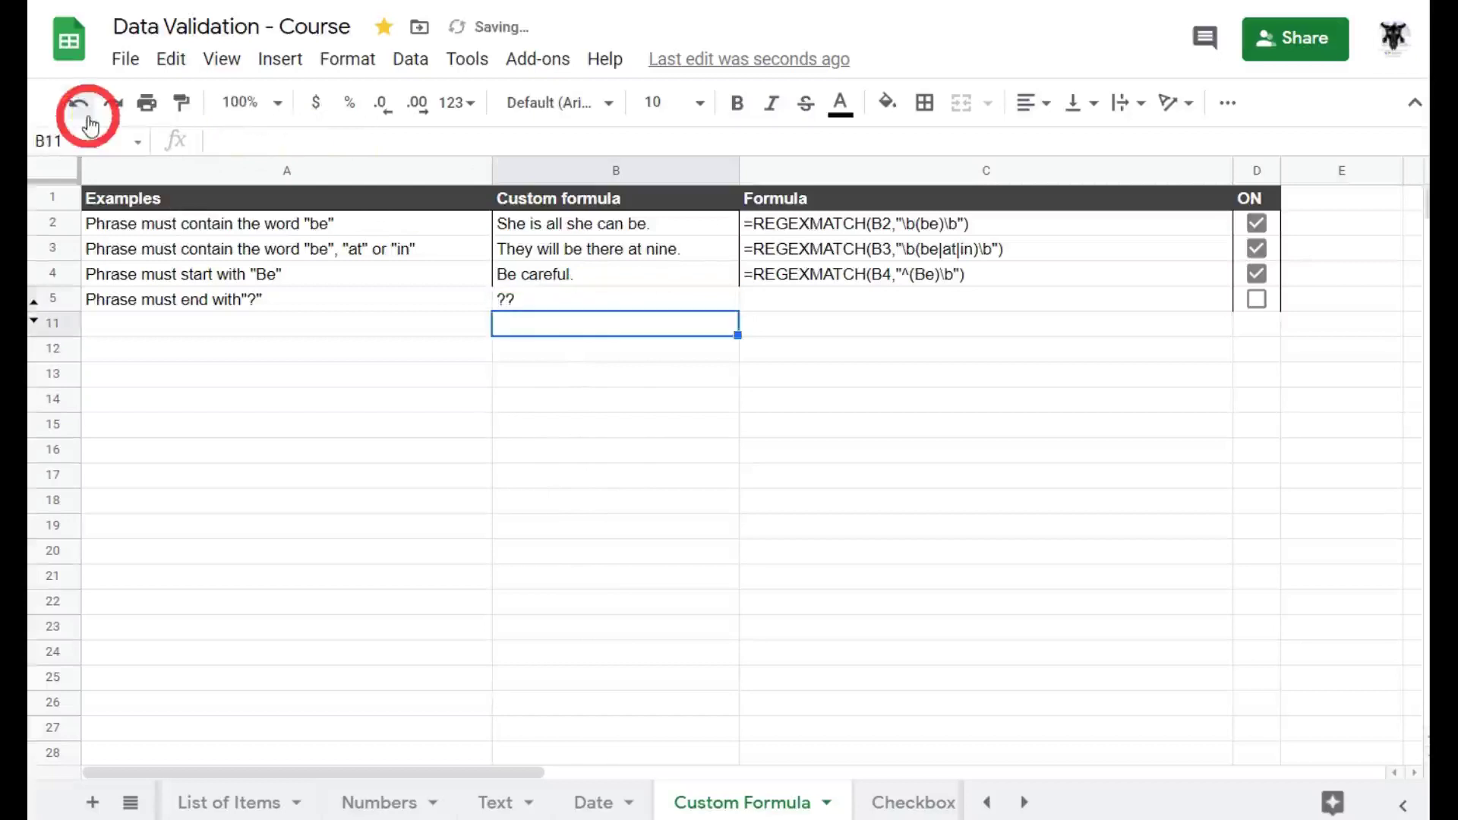
{"action": "left_click", "coordinate": [570, 299]}
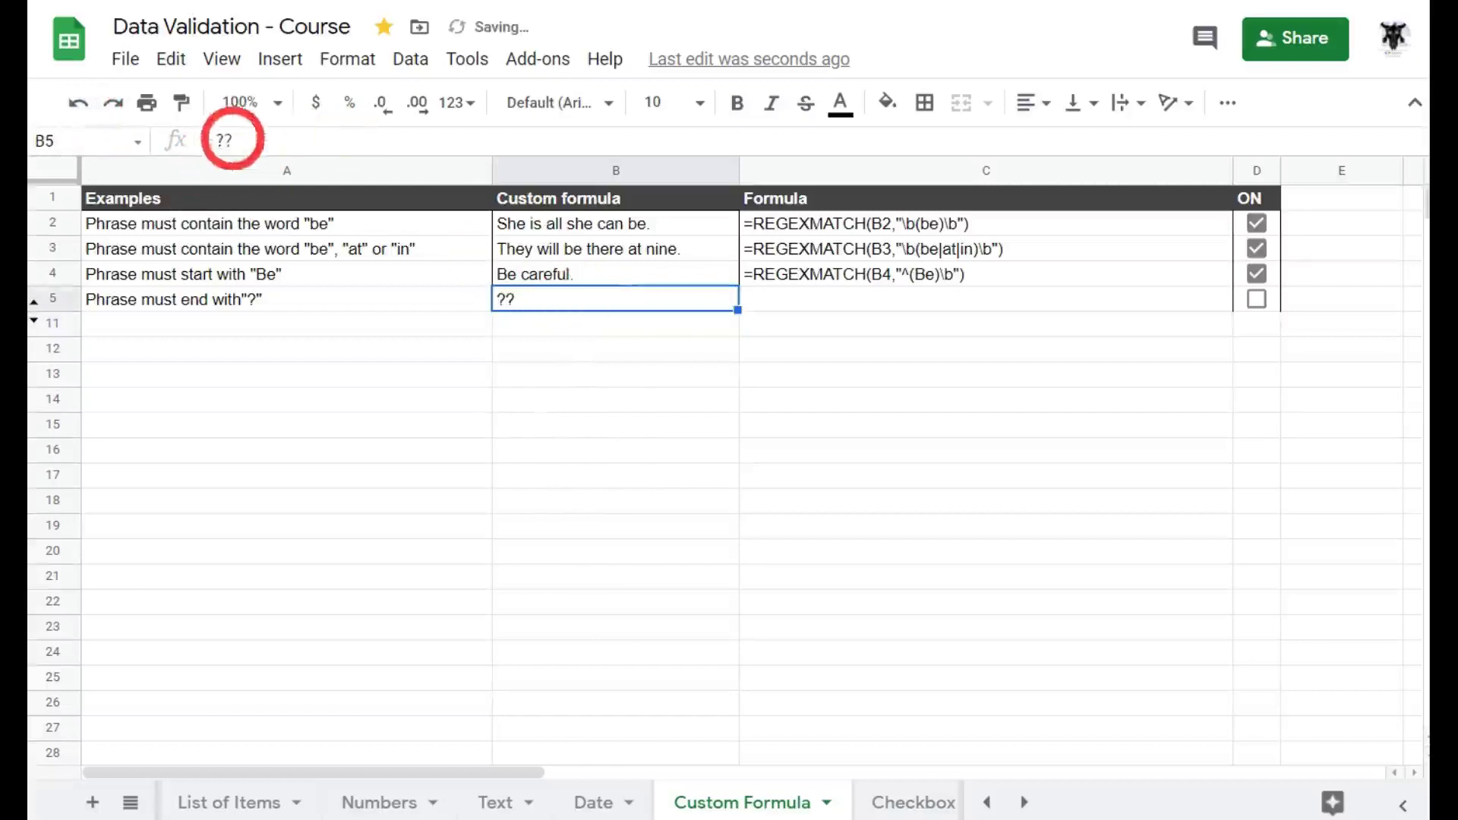
{"action": "left_click", "coordinate": [224, 138]}
{"action": "left_click_drag", "start_coordinate": [225, 140], "coordinate": [168, 147]}
{"action": "key", "text": "BackSpace"}
{"action": "key", "text": "Return"}
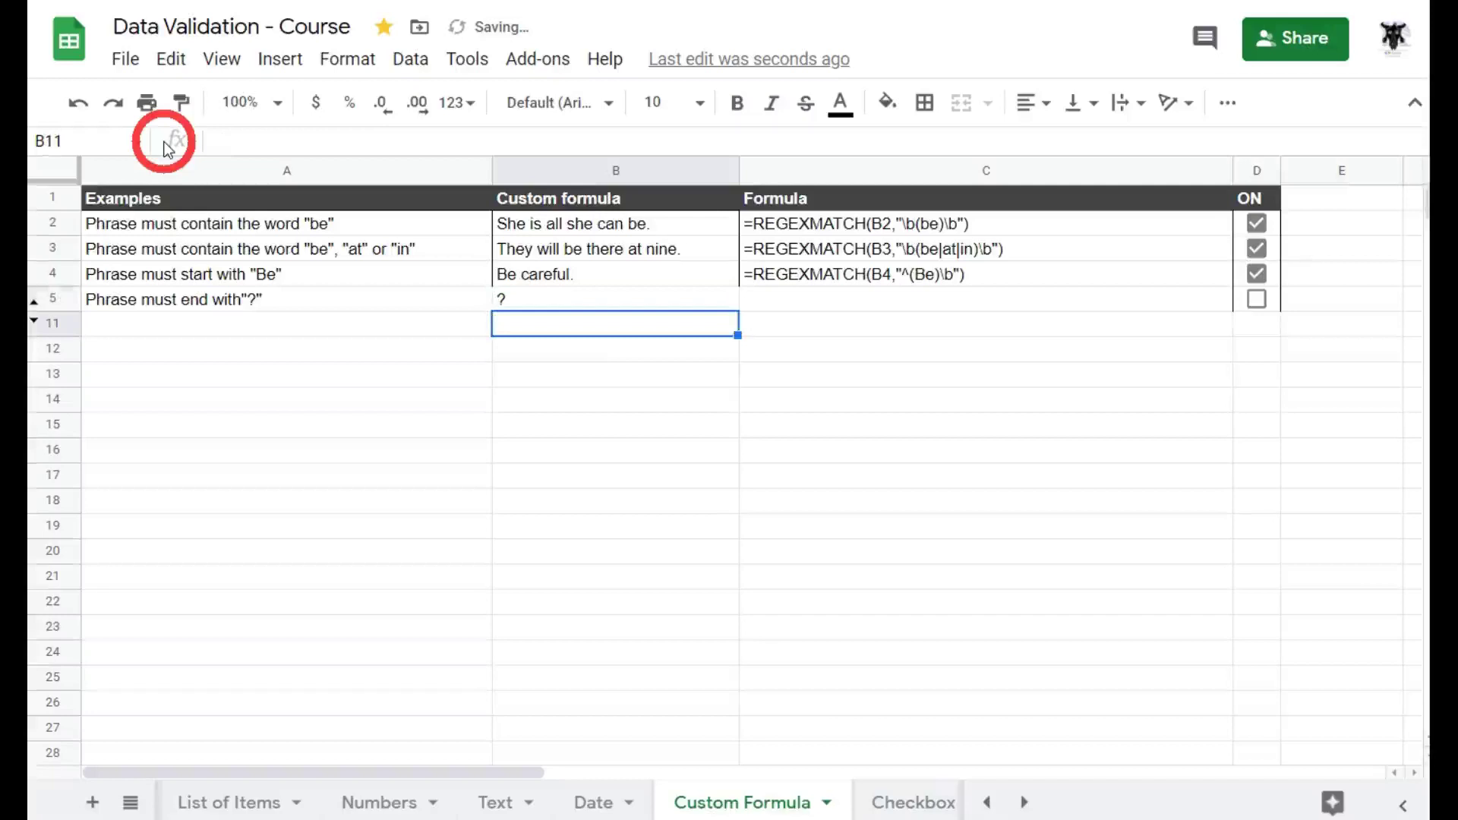
{"action": "left_click", "coordinate": [695, 298]}
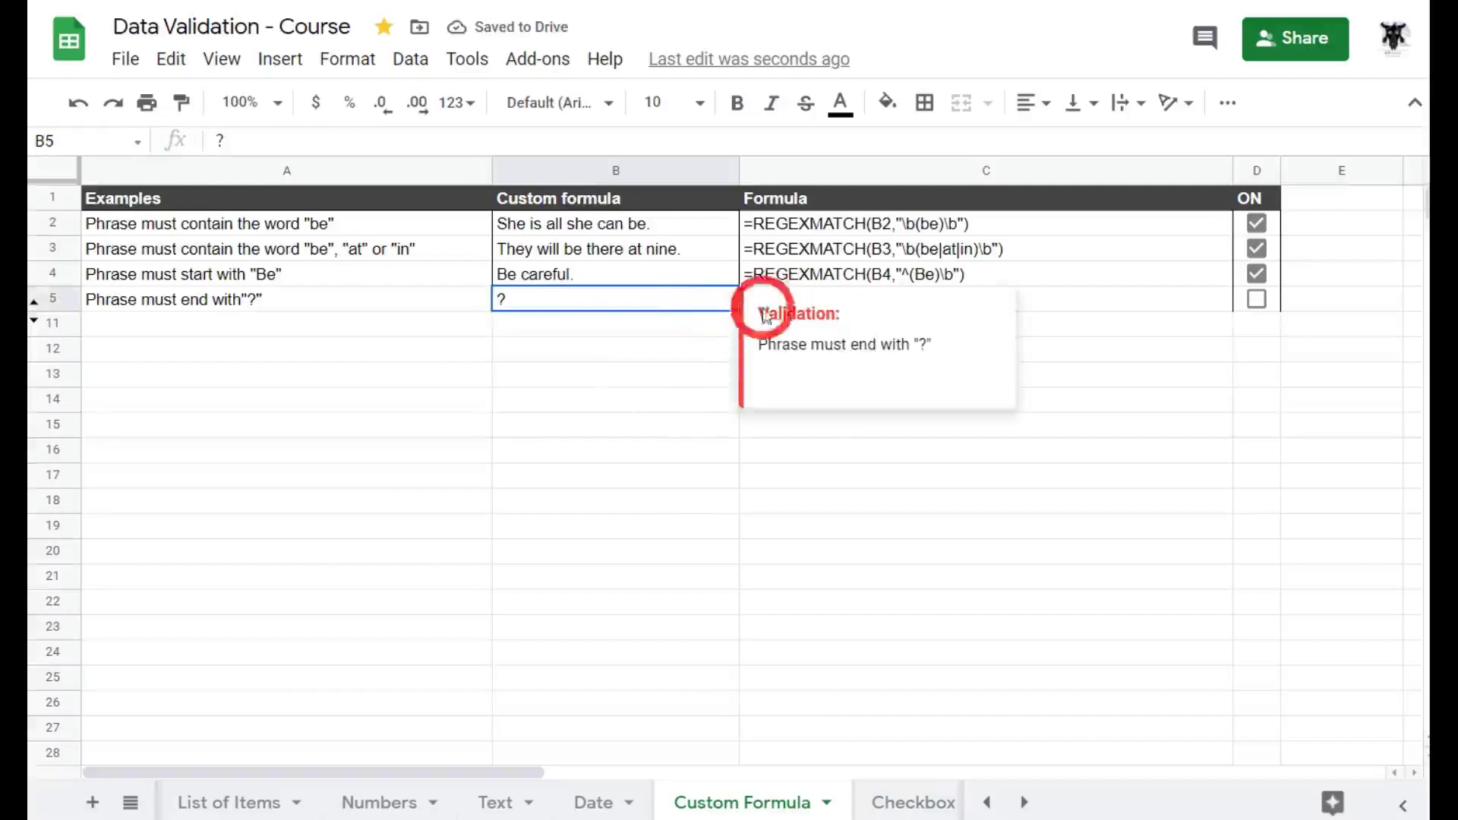
Tick D5 so C5 shows =REGEXMATCH(B5,"\?$"), highlighting B5, \? and $ in the formula
{"action": "left_click", "coordinate": [1257, 299]}
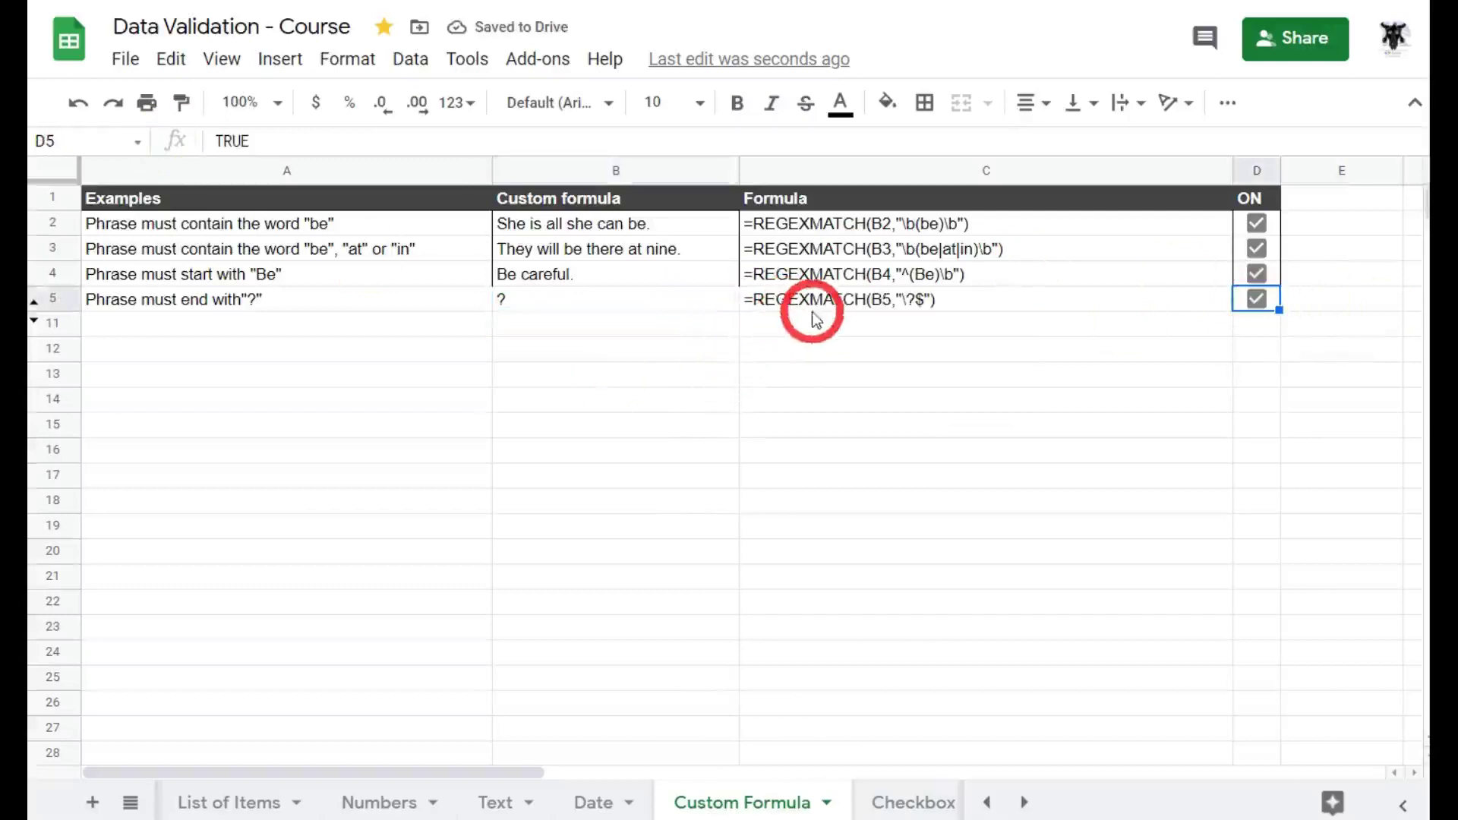
{"action": "left_click", "coordinate": [889, 300]}
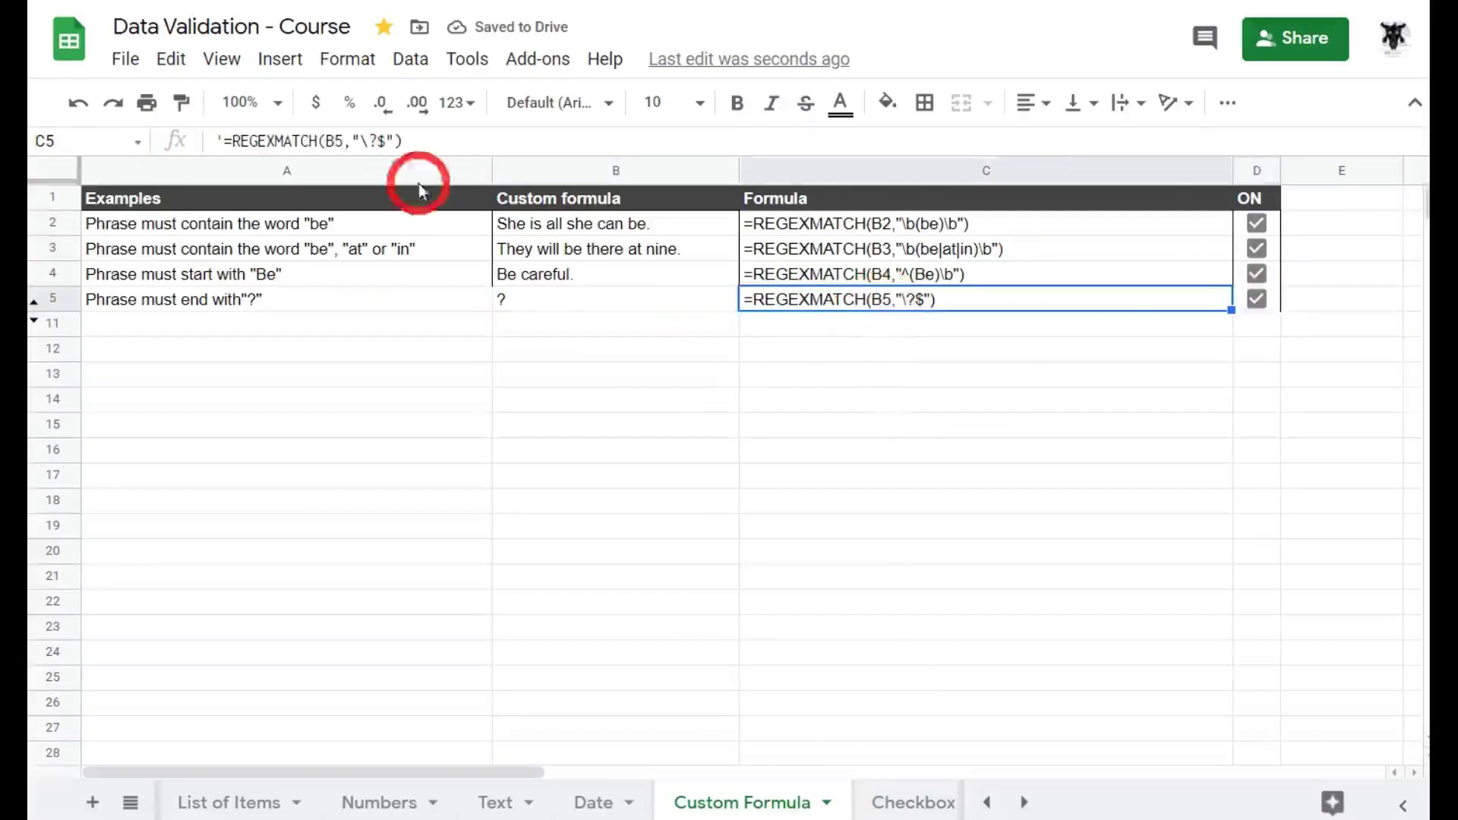
{"action": "left_click_drag", "start_coordinate": [343, 141], "coordinate": [317, 141]}
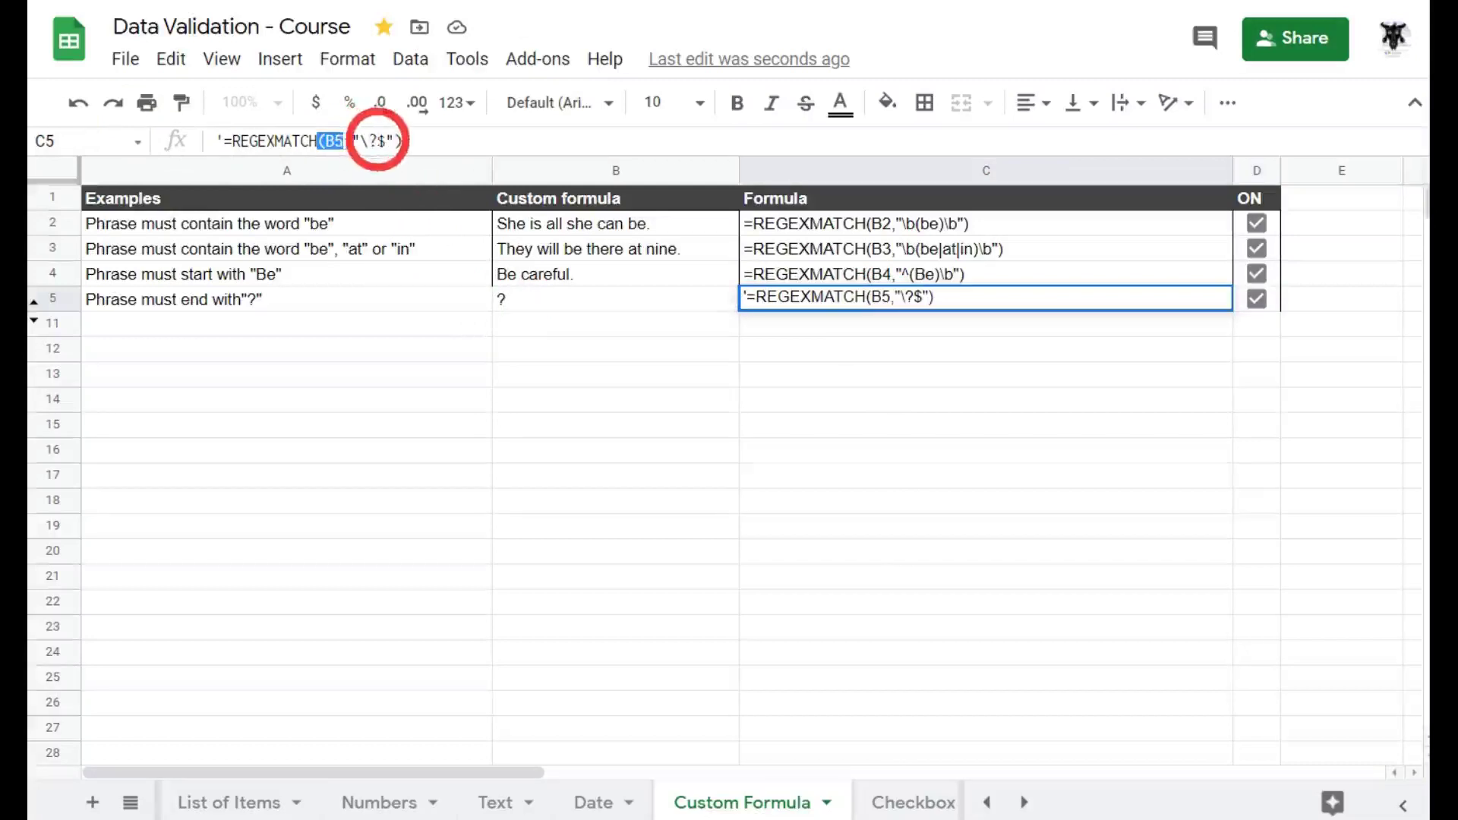
{"action": "double_click", "coordinate": [373, 140]}
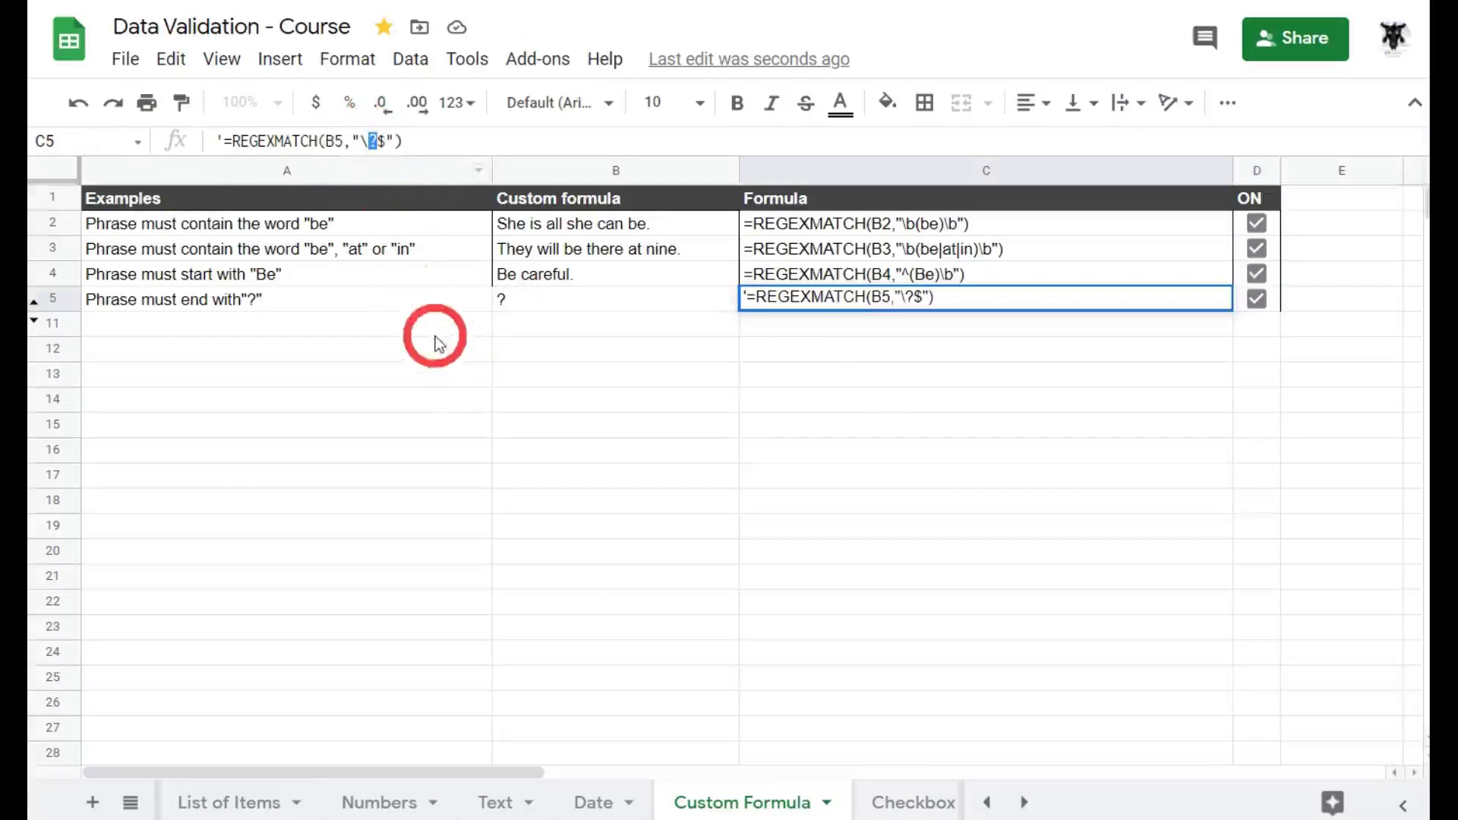
{"action": "left_click_drag", "start_coordinate": [365, 143], "coordinate": [376, 144]}
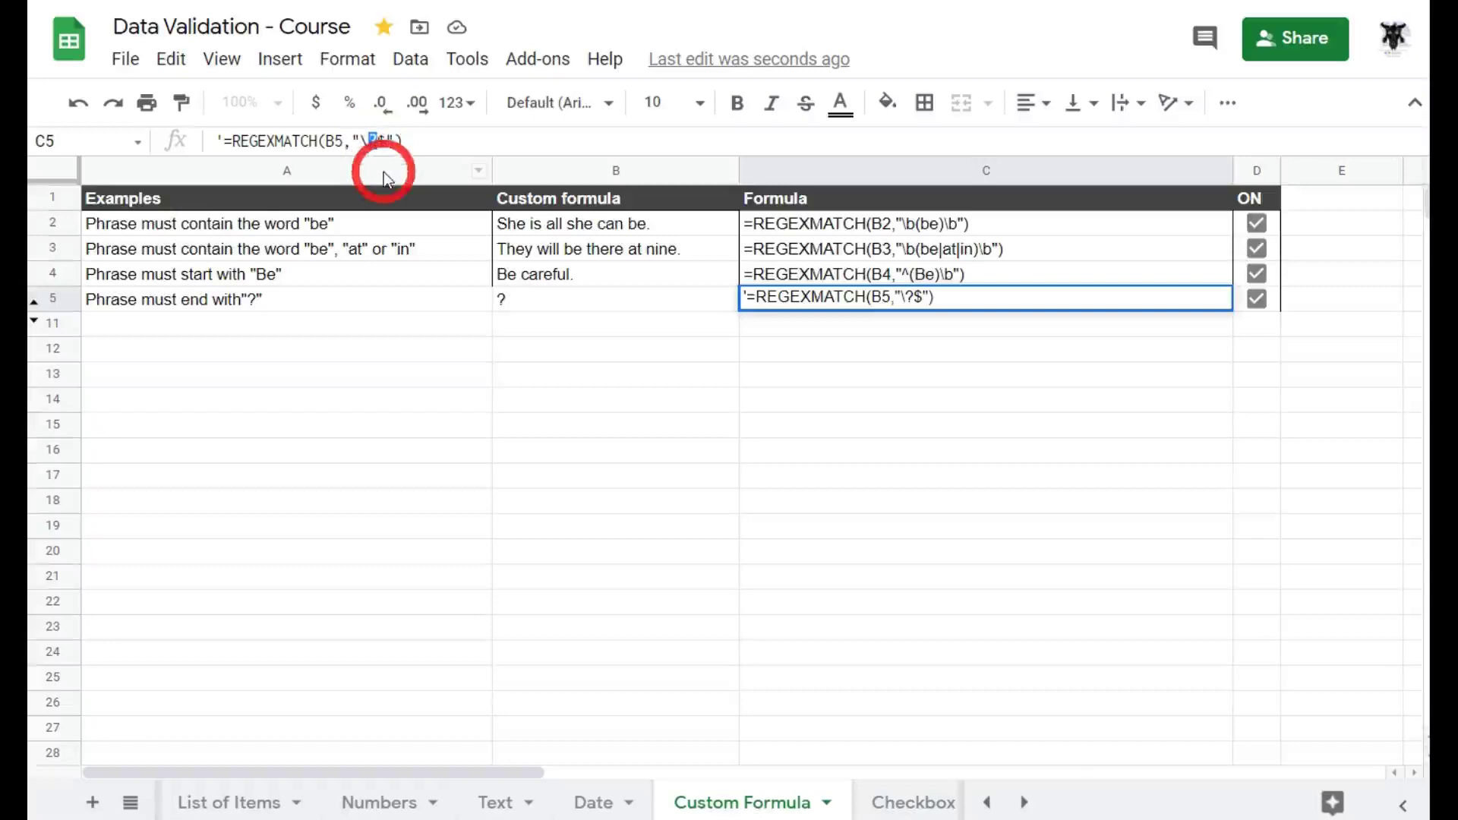
{"action": "left_click", "coordinate": [378, 141]}
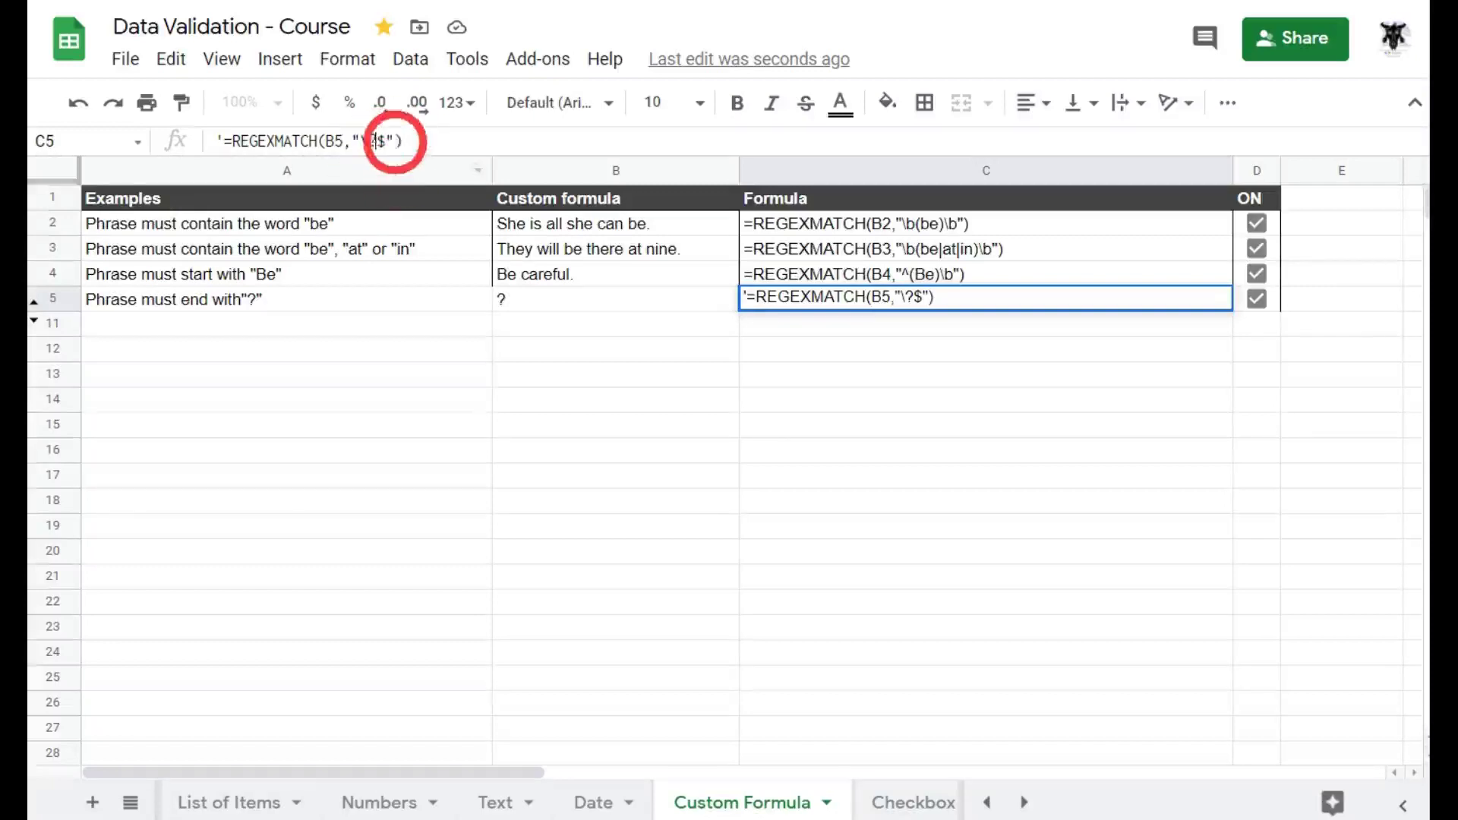
{"action": "double_click", "coordinate": [382, 141]}
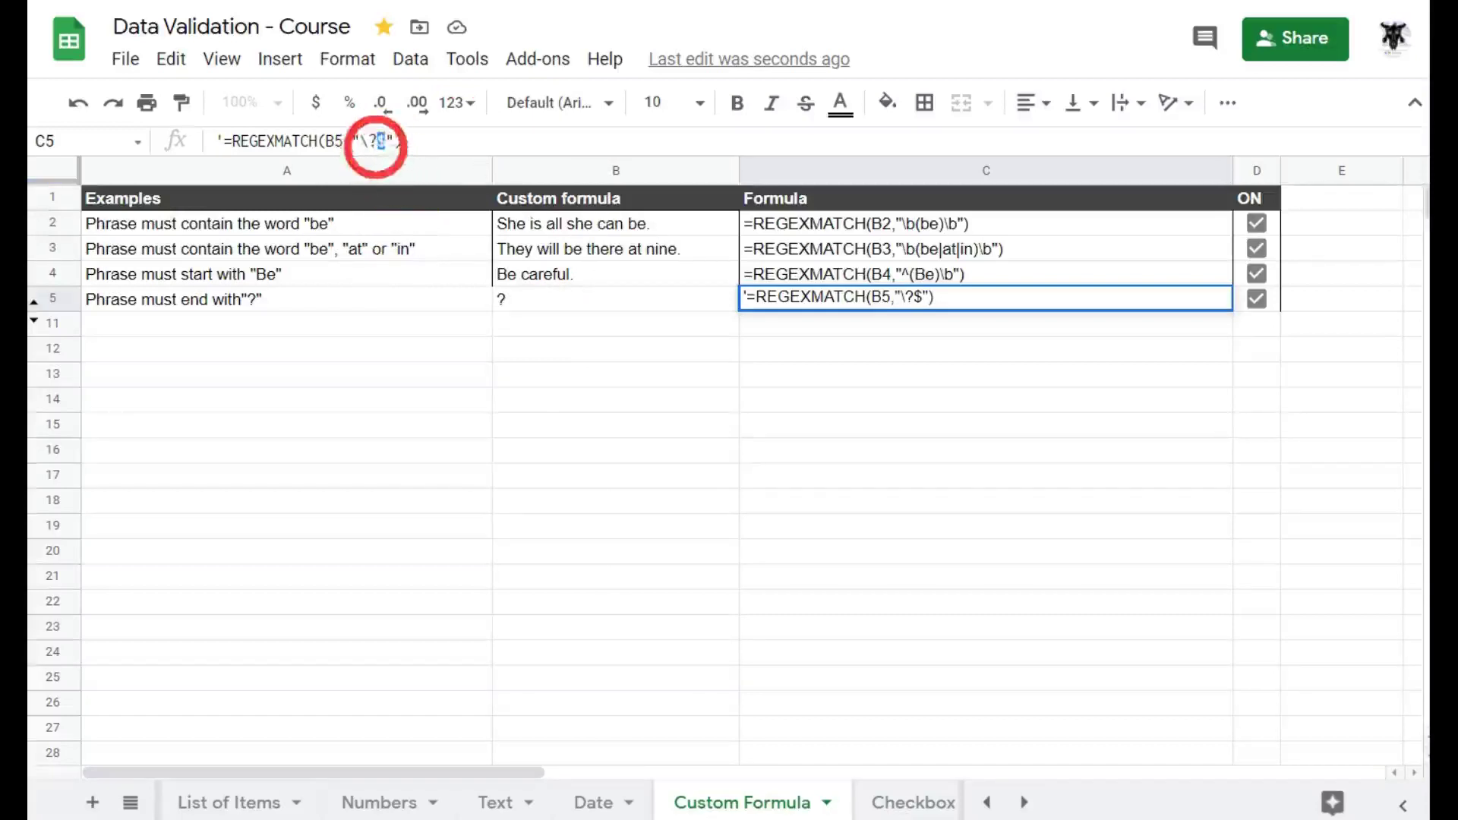
{"action": "left_click", "coordinate": [558, 300]}
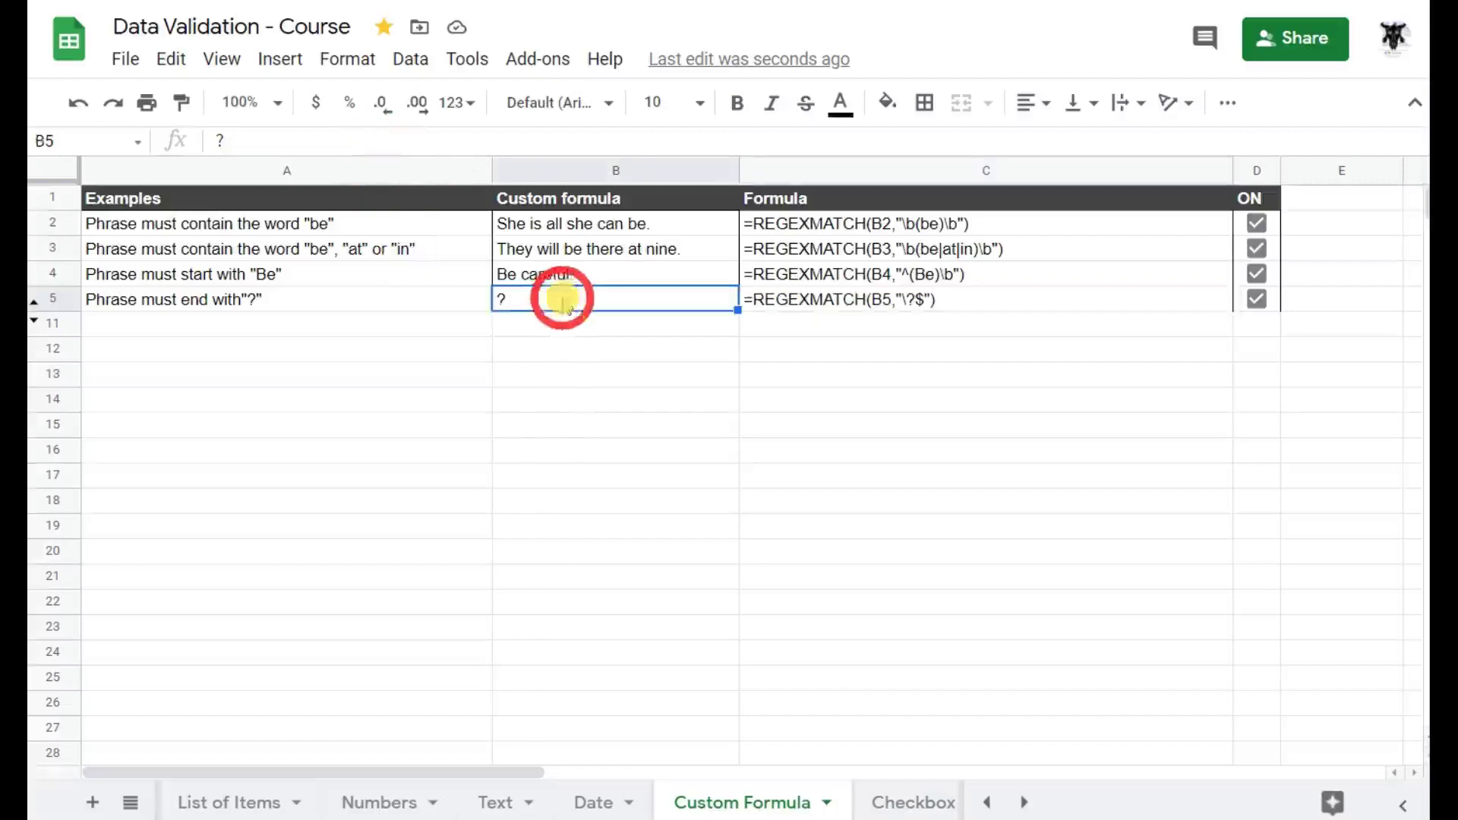
{"action": "left_click", "coordinate": [753, 334]}
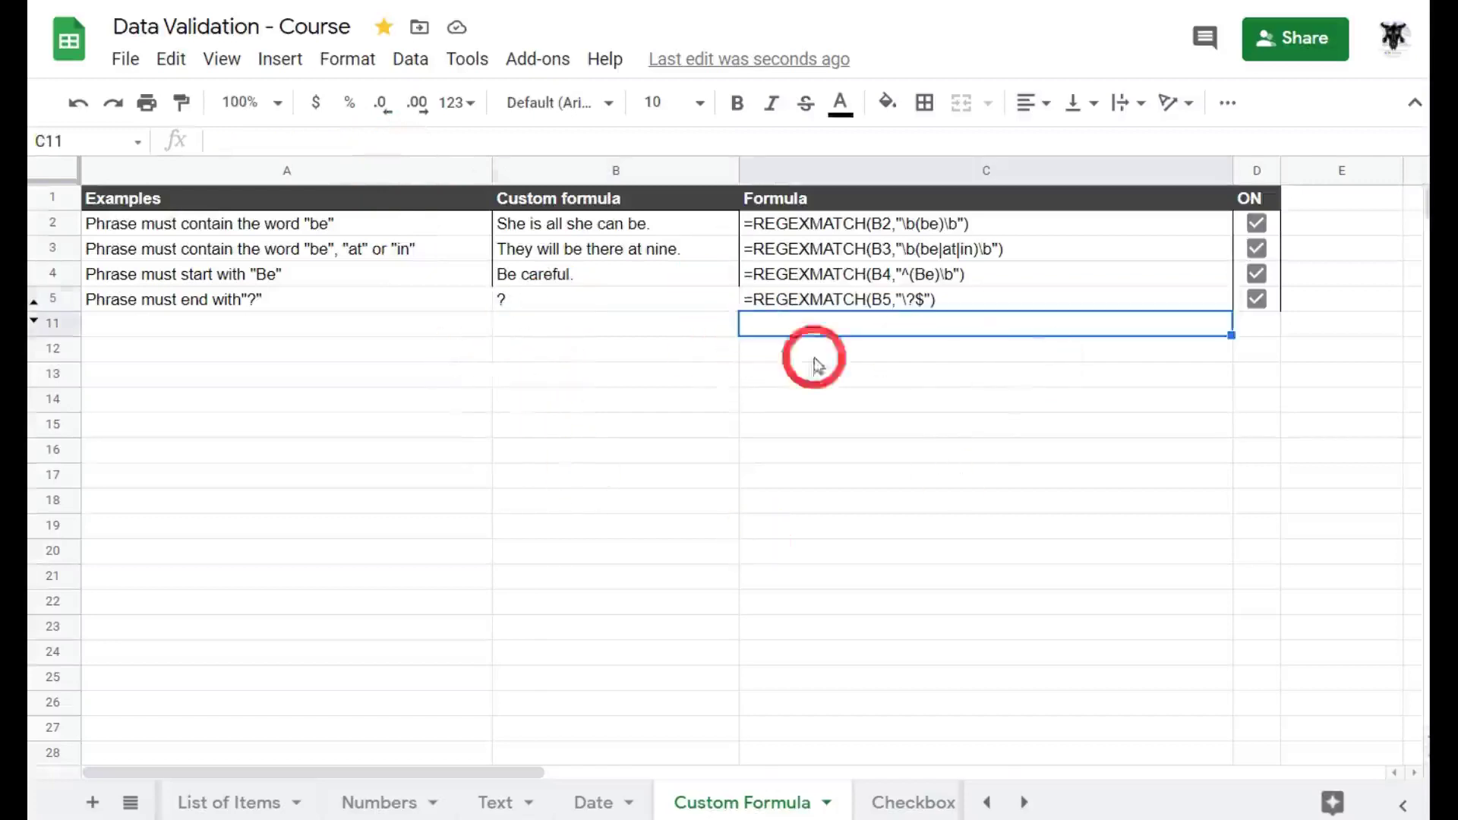